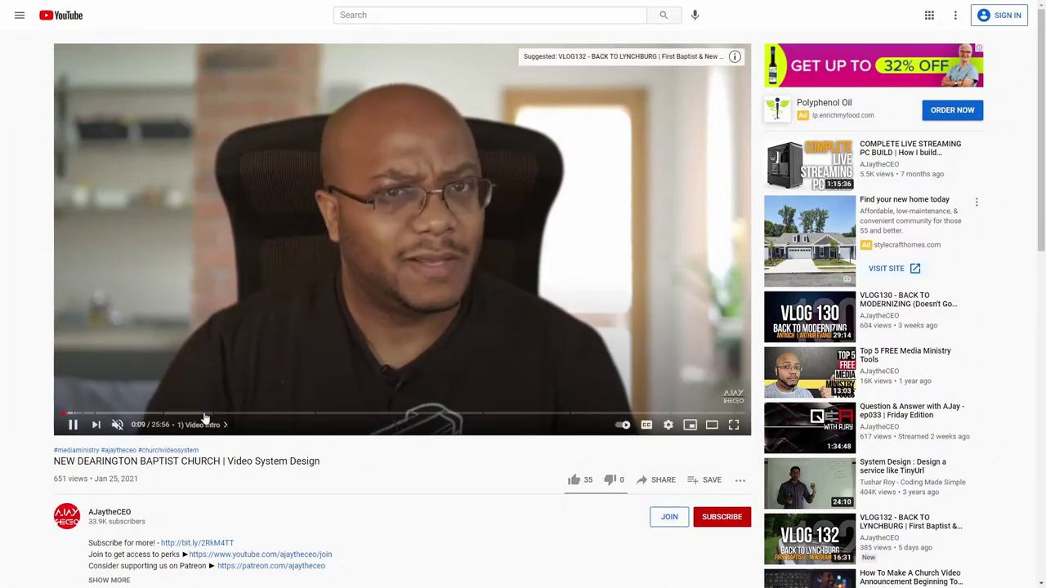
Download Animated-Lower-Thirds_1.6.zip from the OBS Forum resource page and open it in File Explorer
click(202, 426)
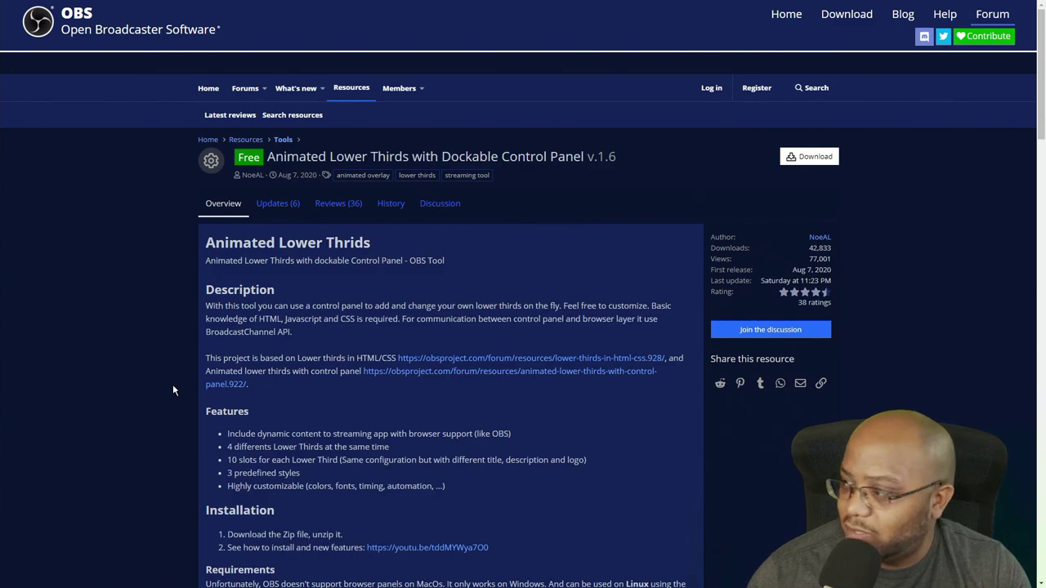
click(811, 160)
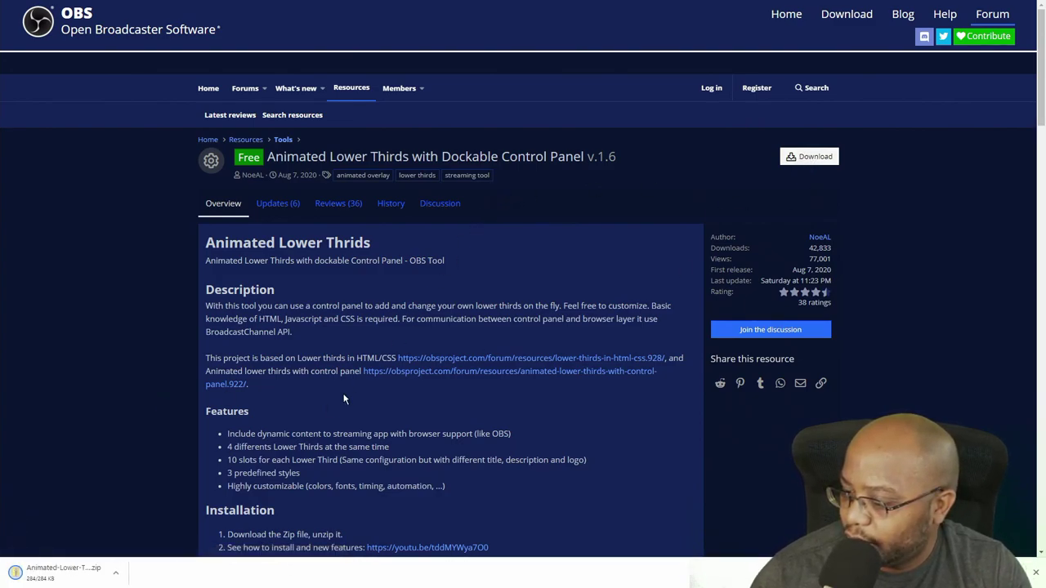
click(57, 575)
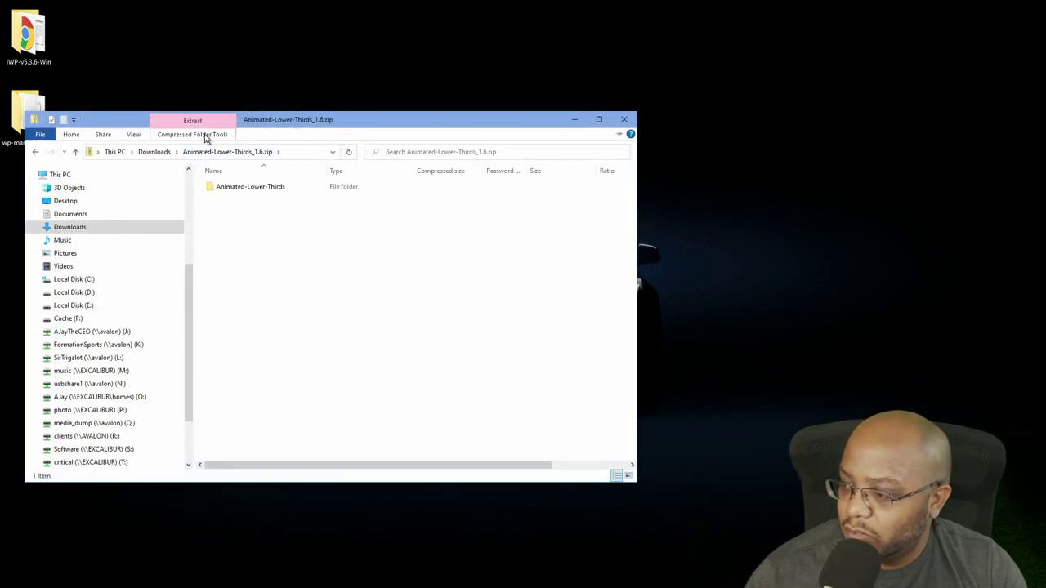
Extract all of the Animated Lower Thirds zip's contents into C:\OBS Complete Bundle
click(206, 136)
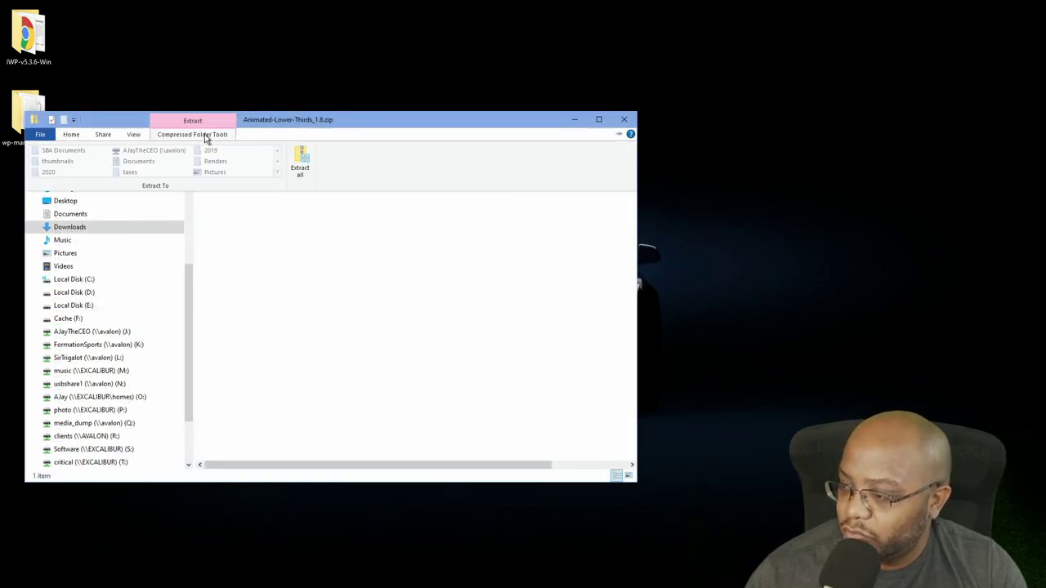
click(301, 158)
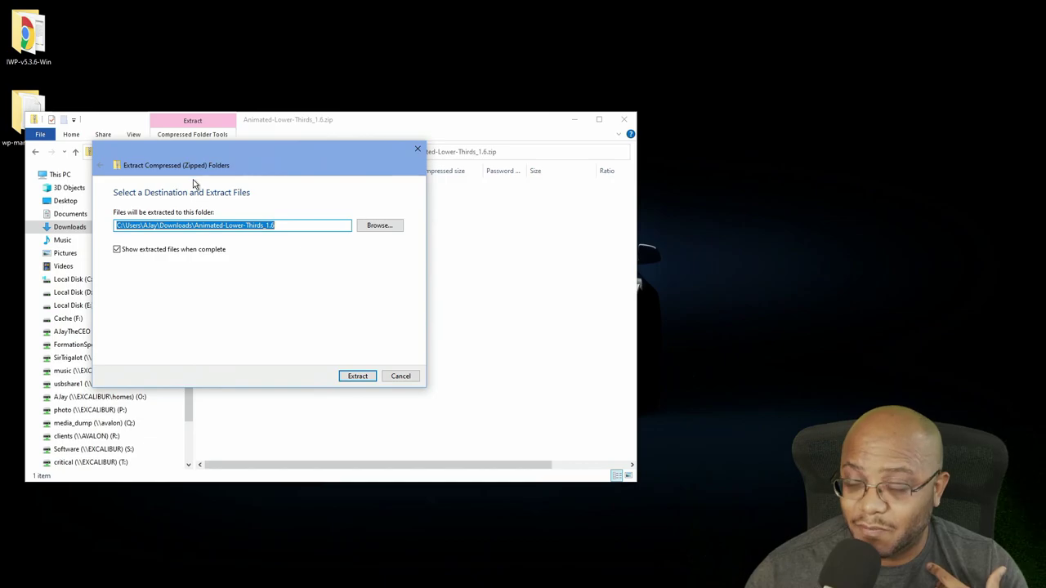
click(388, 227)
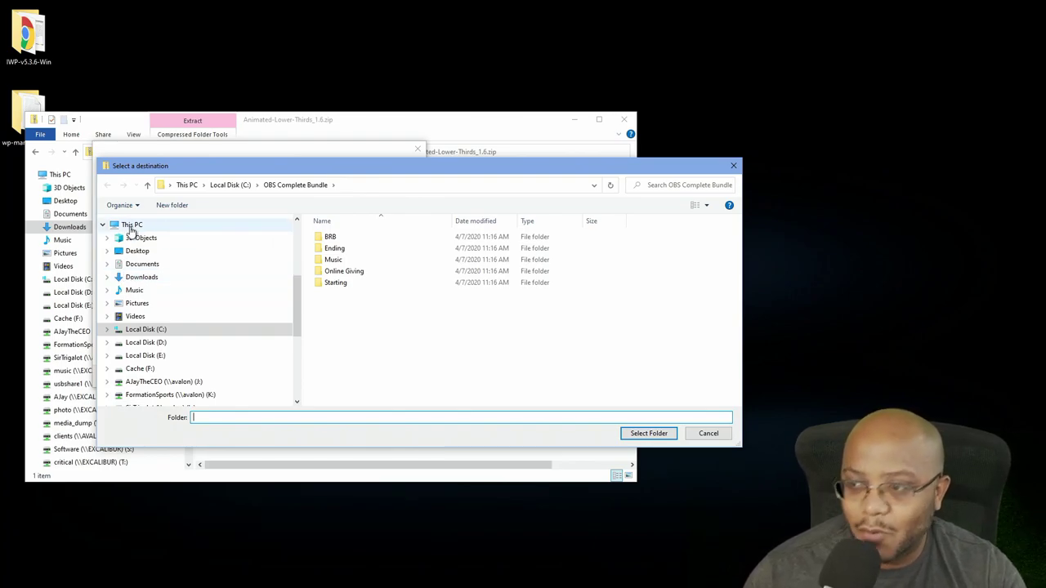
click(662, 433)
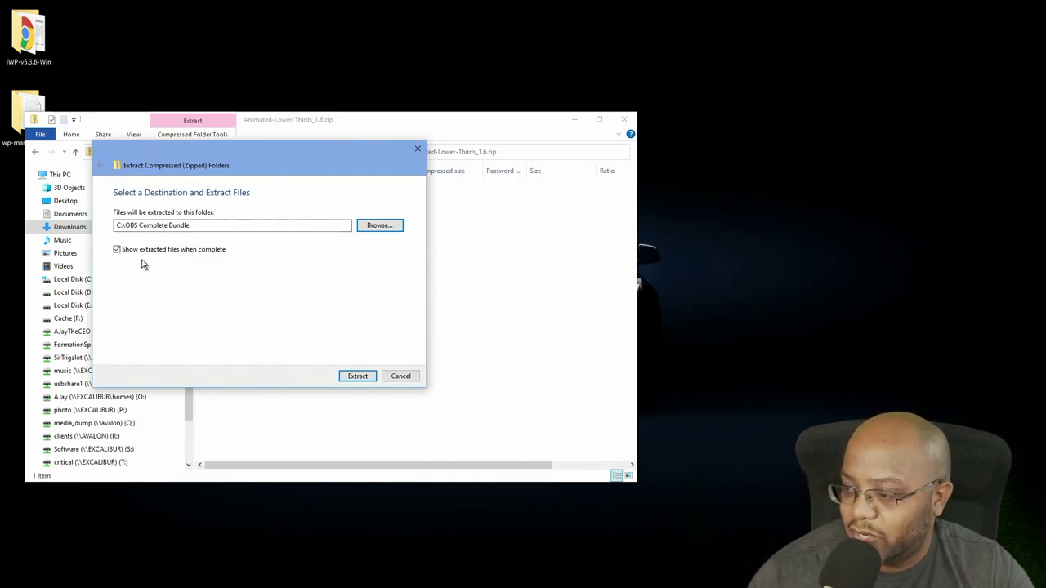
click(364, 377)
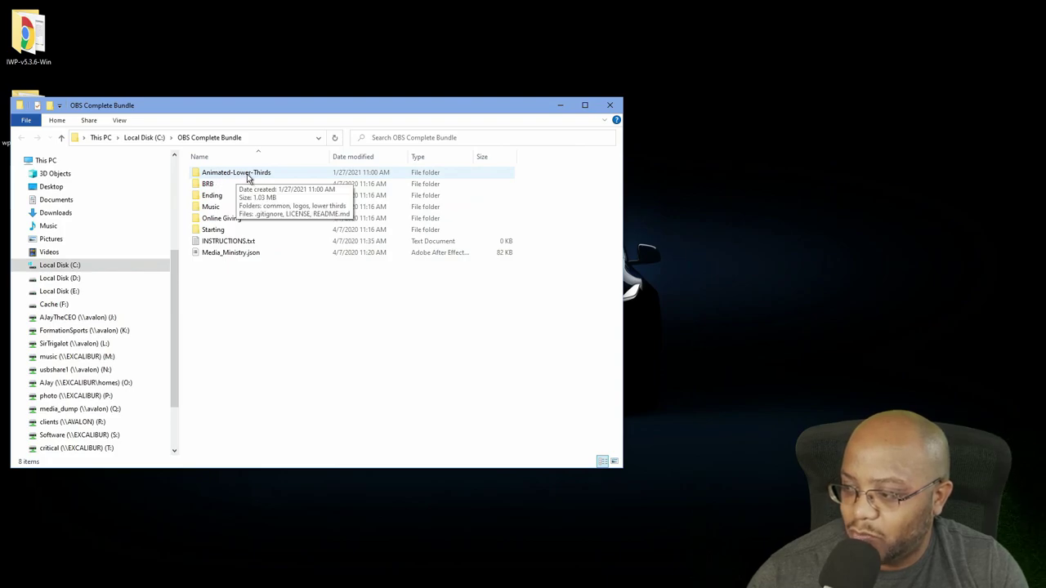
Inspect the extracted Animated-Lower-Thirds folder and review its properties (20 files, 9 folders, 1.03 MB)
double_click(249, 177)
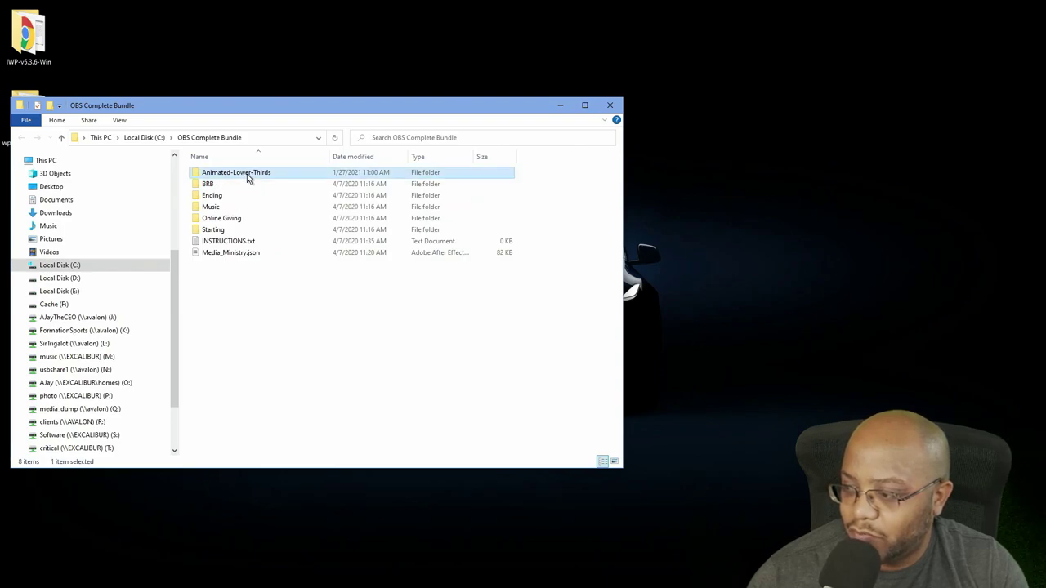
click(21, 138)
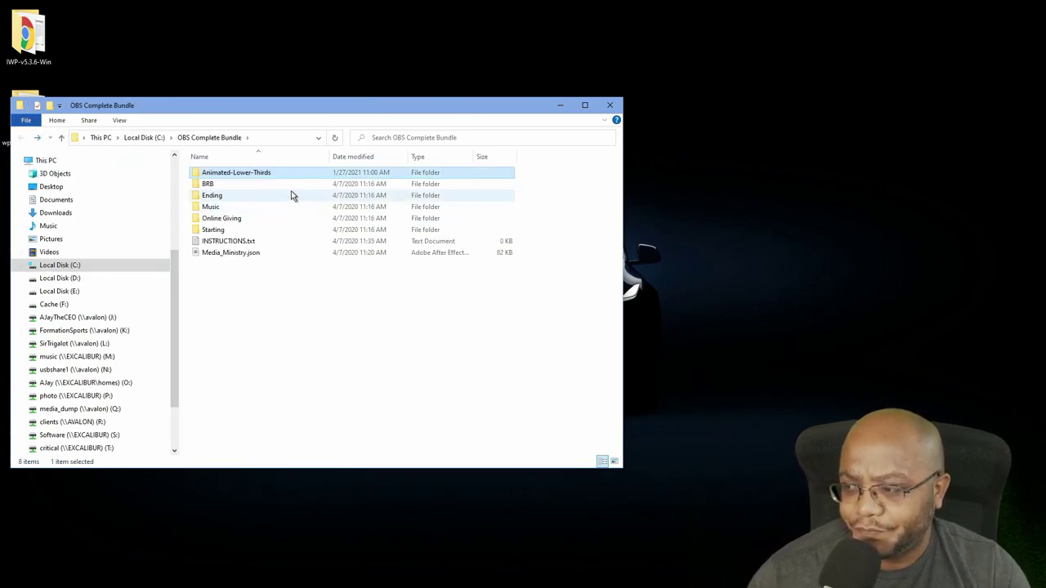
right_click(235, 177)
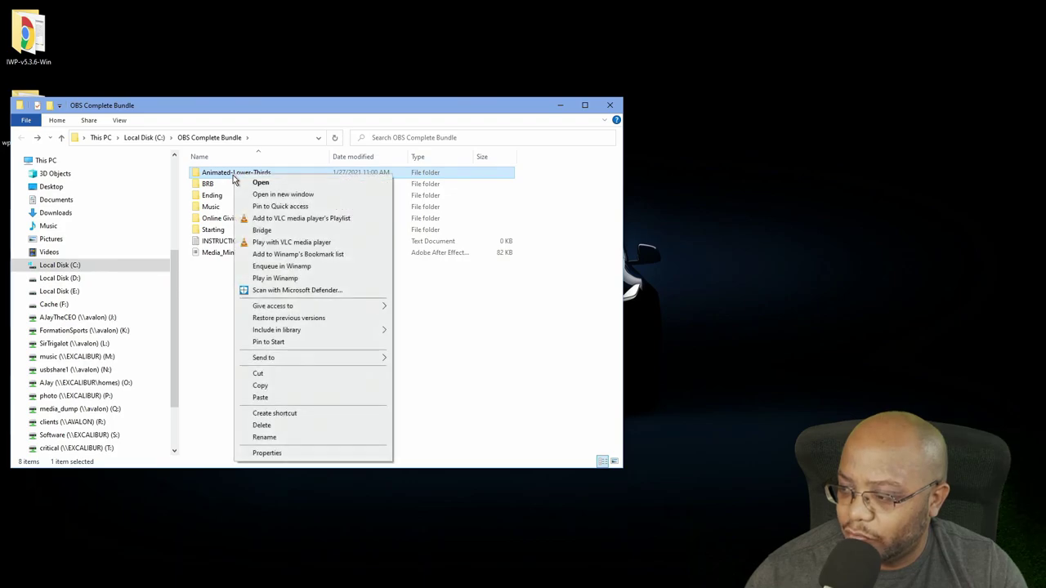
click(285, 455)
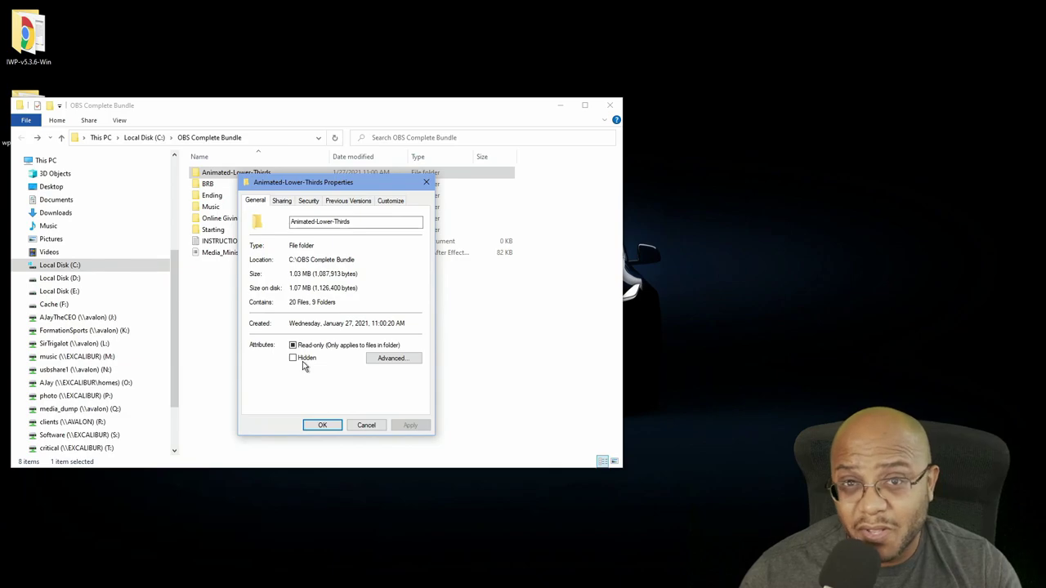
click(329, 424)
Open the lower thirds folder and unblock browser-source.html in its Properties
double_click(227, 175)
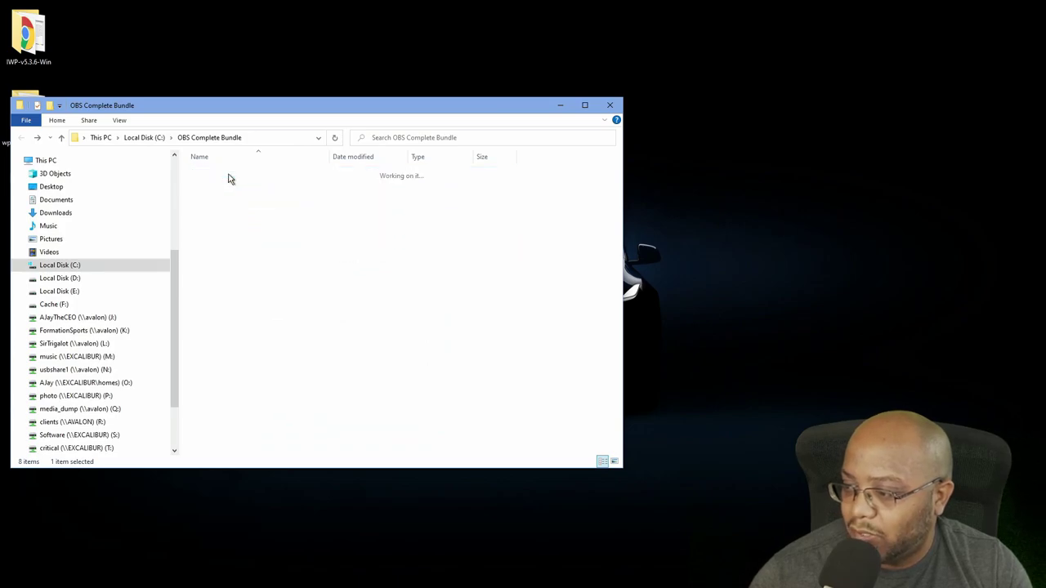
click(219, 197)
double_click(219, 198)
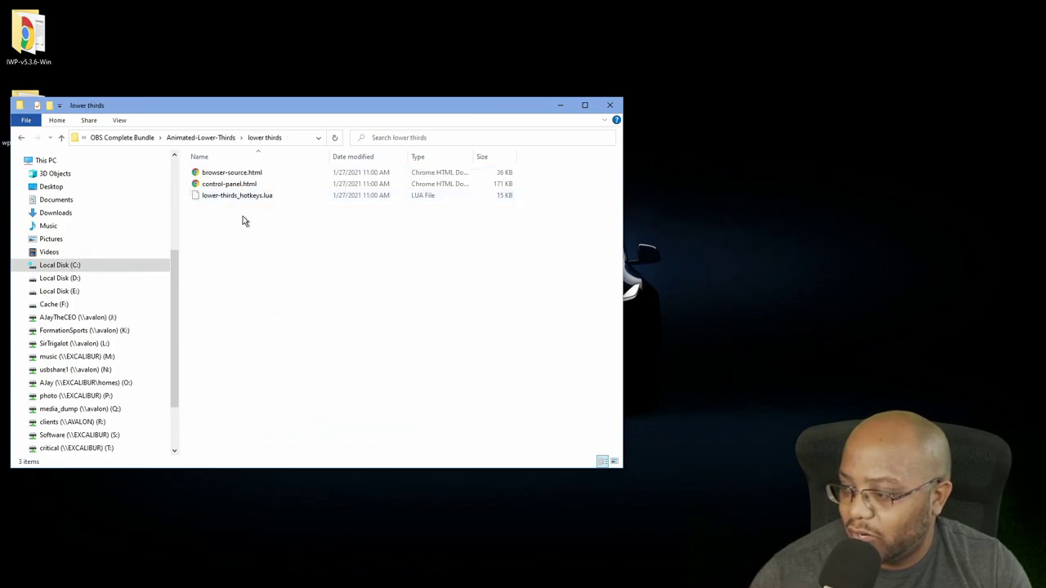
click(242, 173)
right_click(238, 173)
click(291, 353)
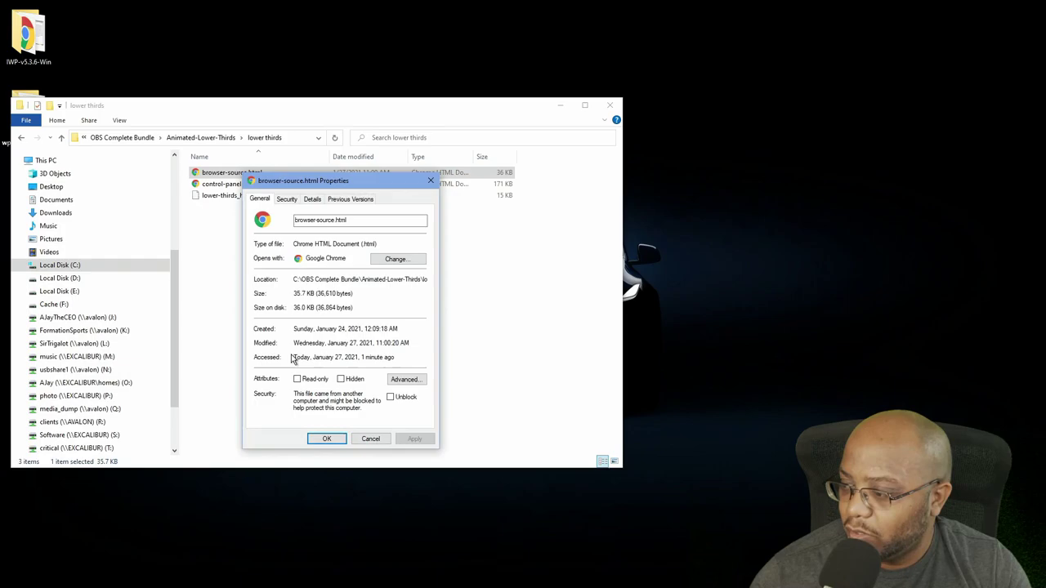
click(390, 397)
click(326, 439)
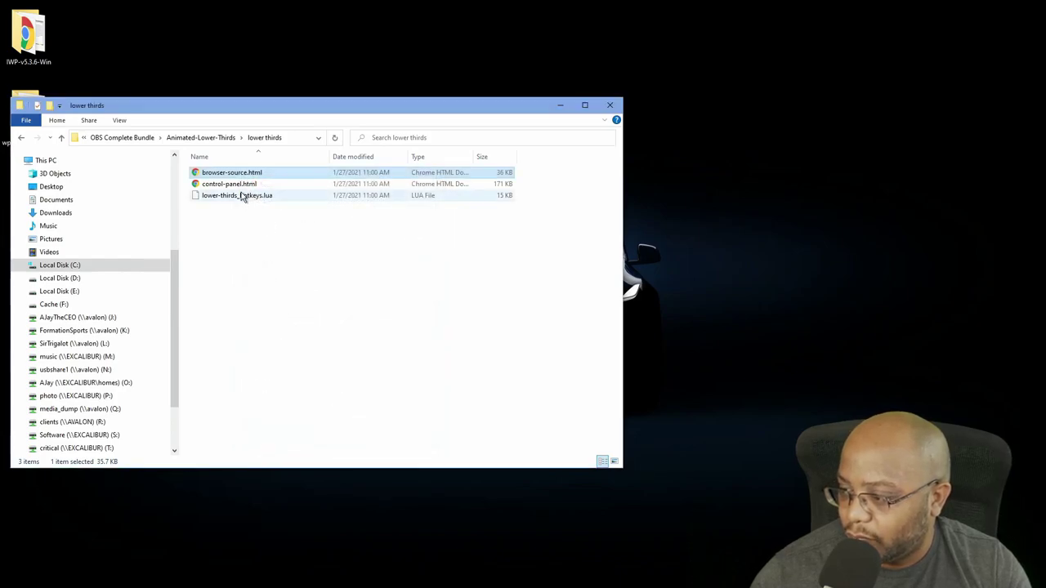
Unblock control-panel.html and lower-thirds_hotkeys.lua through their Properties
click(238, 185)
right_click(239, 188)
click(273, 367)
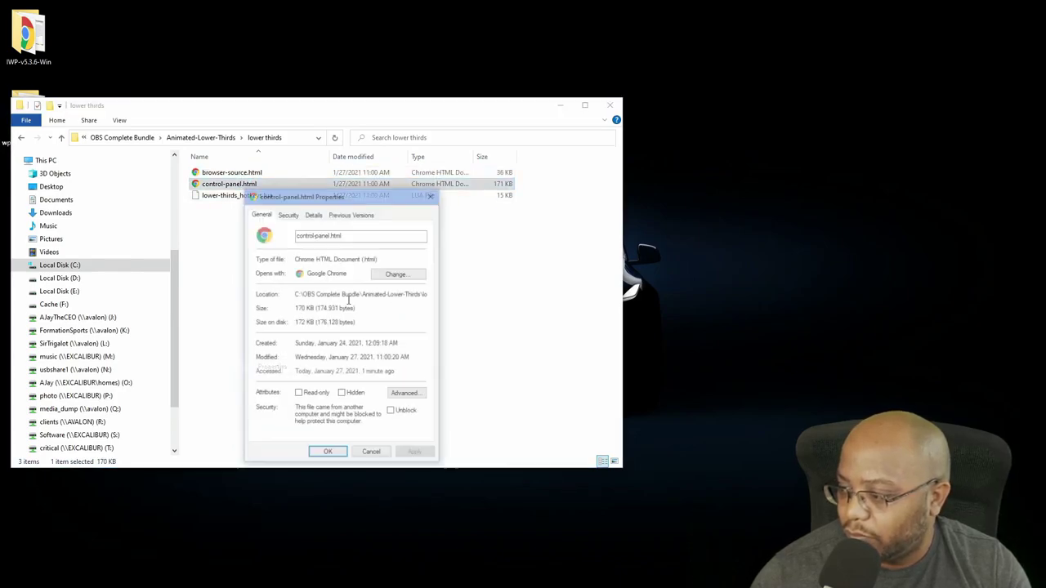
click(391, 411)
click(328, 453)
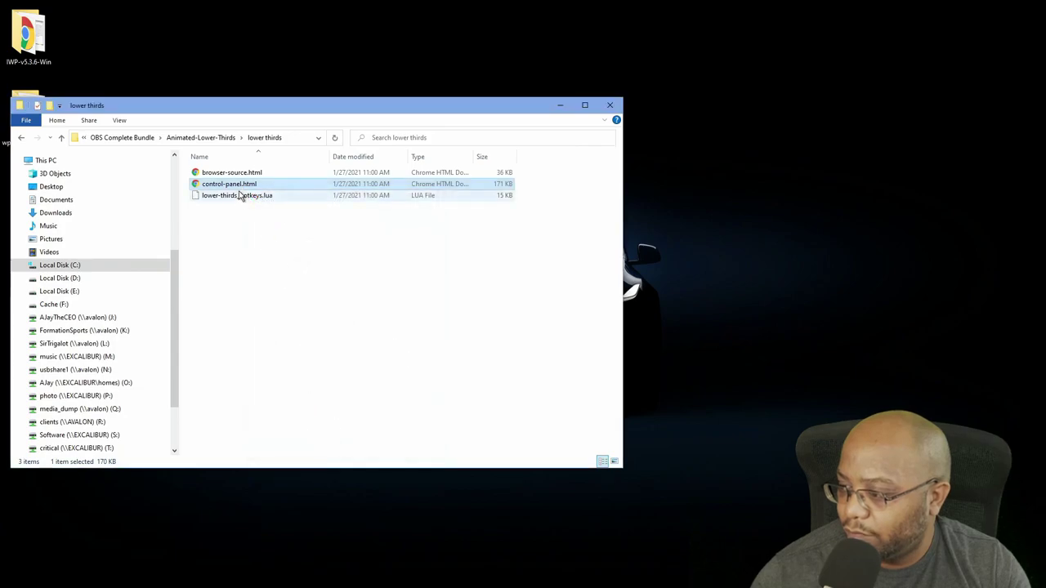
click(240, 196)
right_click(239, 197)
click(296, 362)
click(392, 421)
click(327, 461)
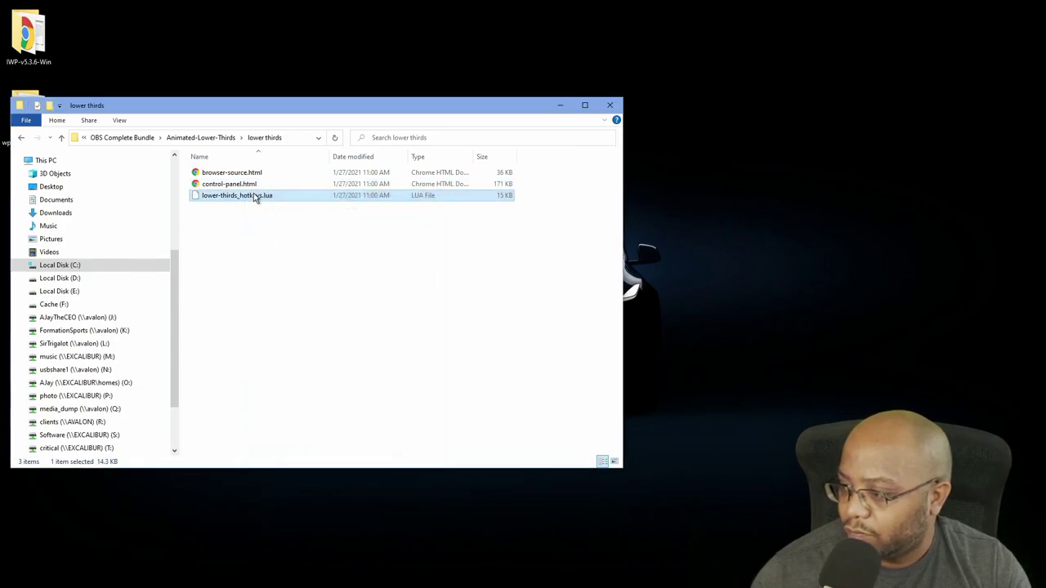
Navigate into the common\js folder of Animated-Lower-Thirds
click(222, 138)
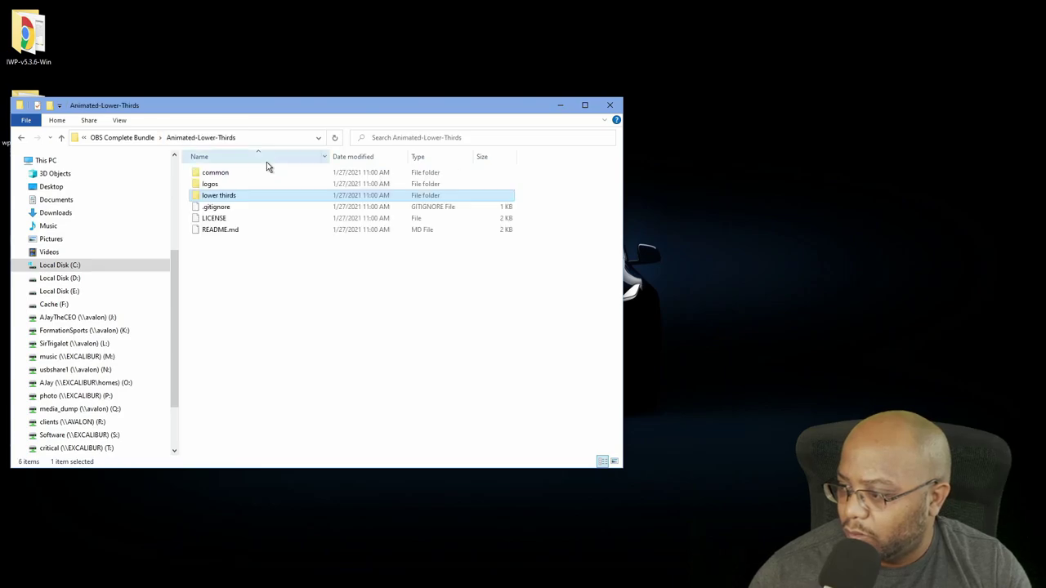
double_click(222, 173)
double_click(208, 187)
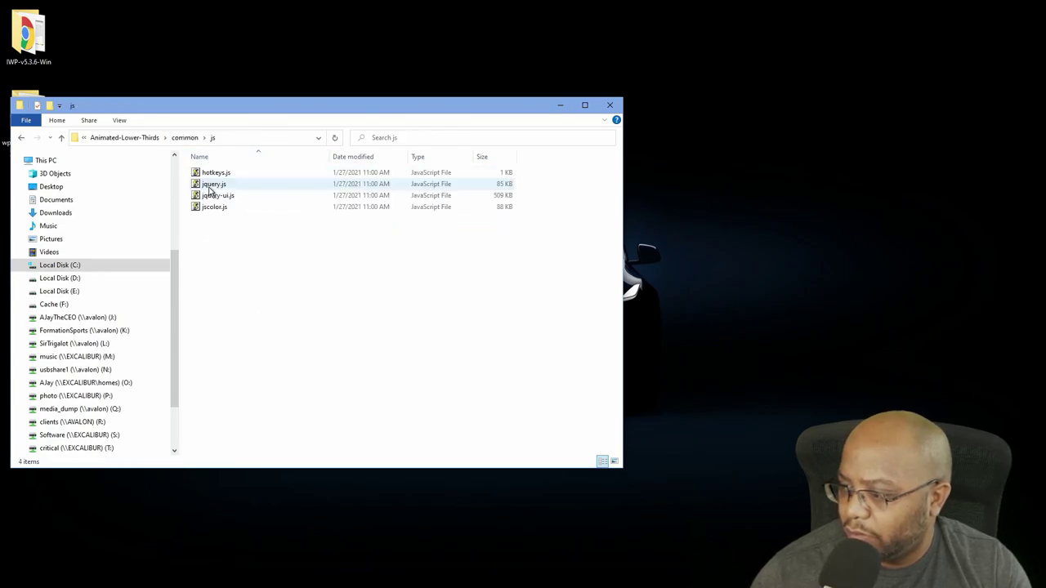
click(193, 139)
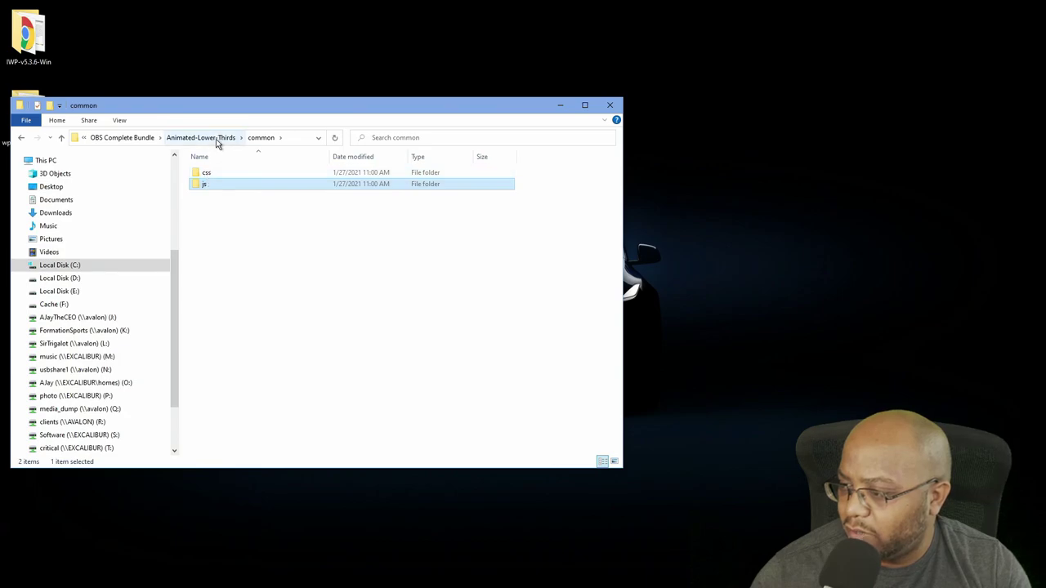
click(221, 139)
double_click(214, 174)
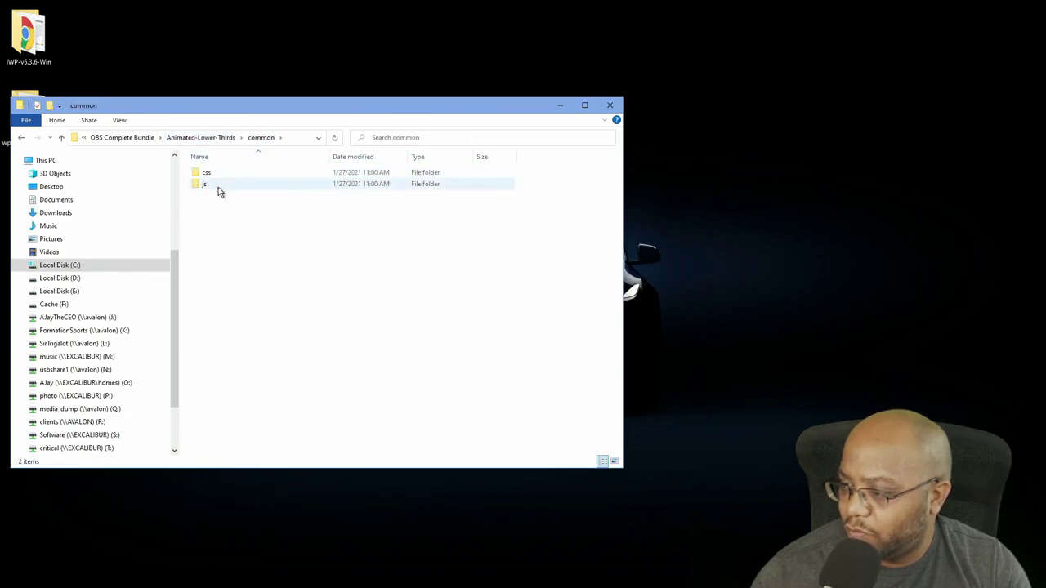
double_click(202, 186)
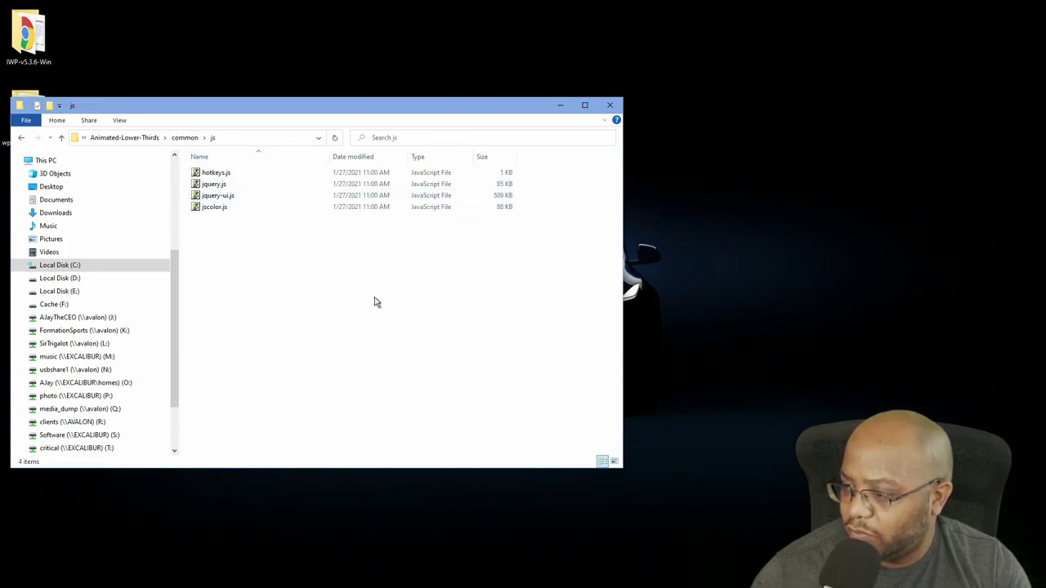
Review the combined properties of all four JavaScript files without applying changes
drag(328, 280, 237, 167)
right_click(215, 191)
click(274, 384)
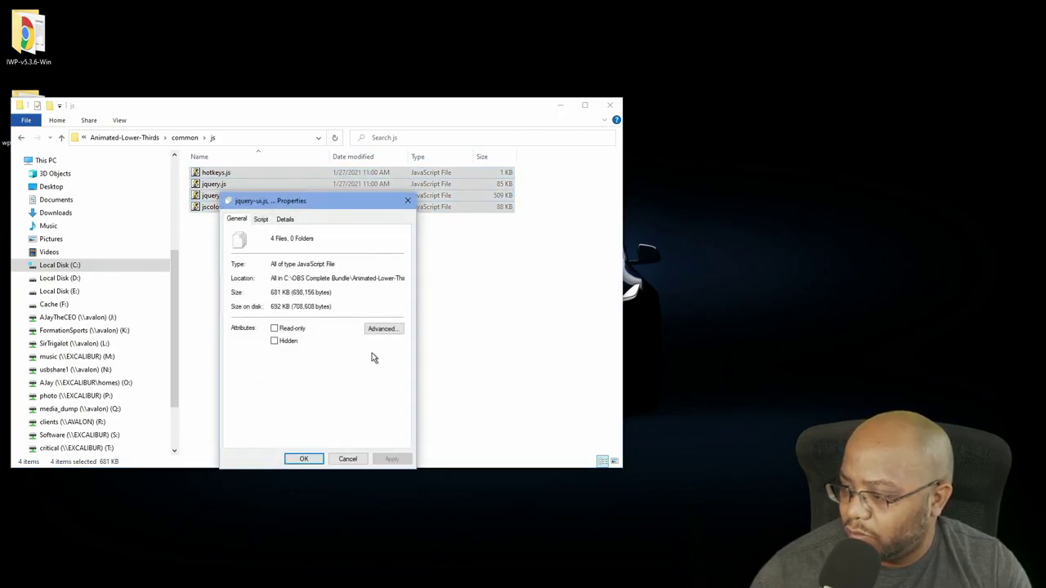
click(261, 218)
click(285, 219)
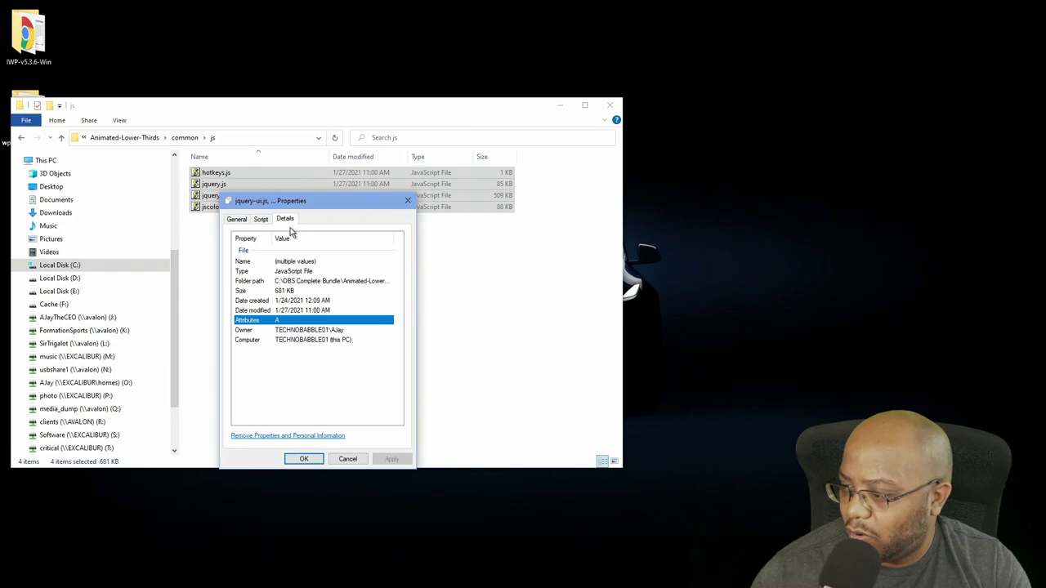
click(346, 458)
Unblock hotkeys.js, jquery.js and jquery-ui.js one by one in their Properties
click(224, 257)
right_click(215, 178)
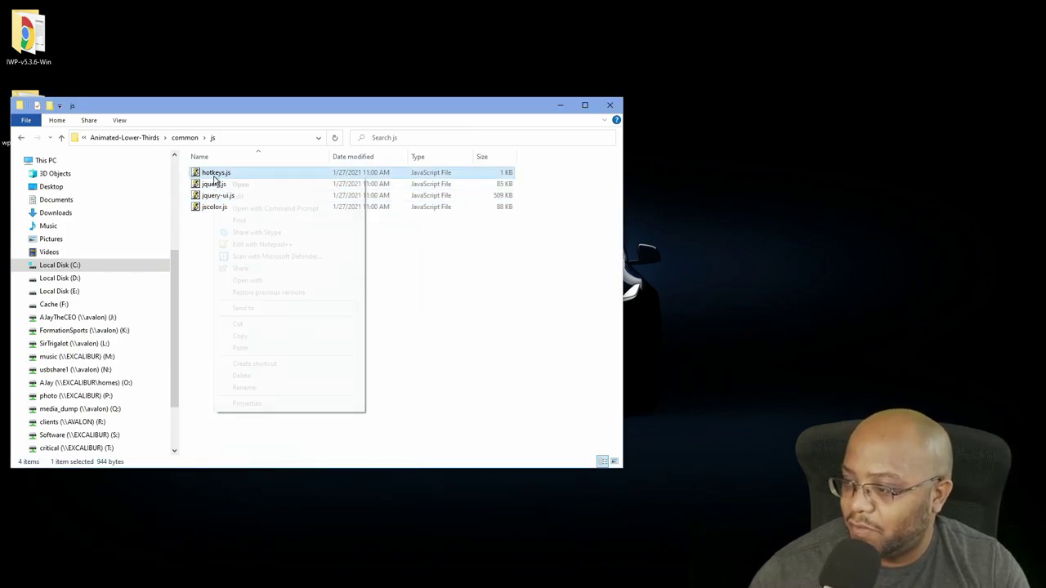
click(251, 402)
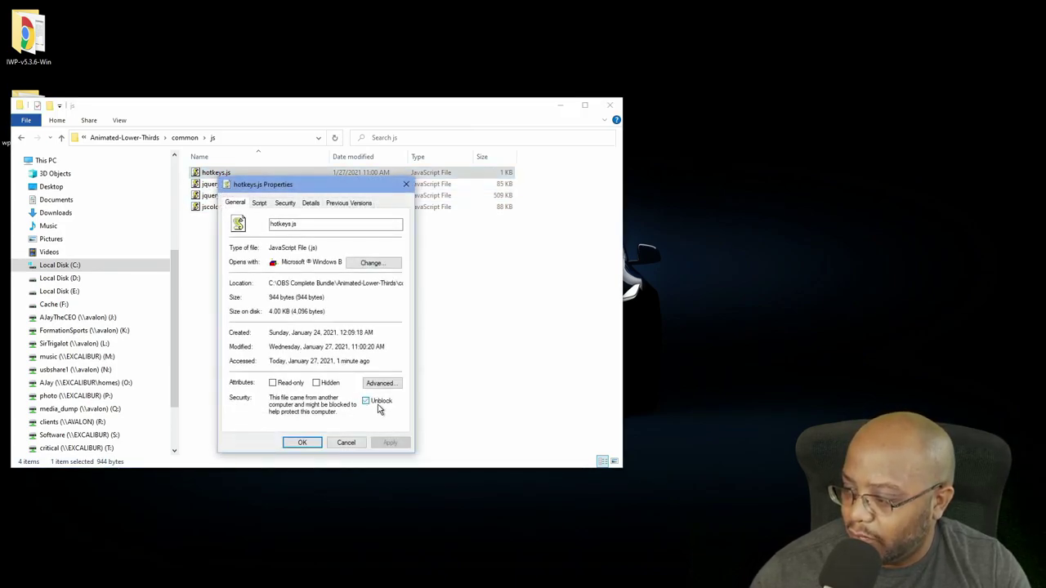
click(301, 442)
right_click(214, 186)
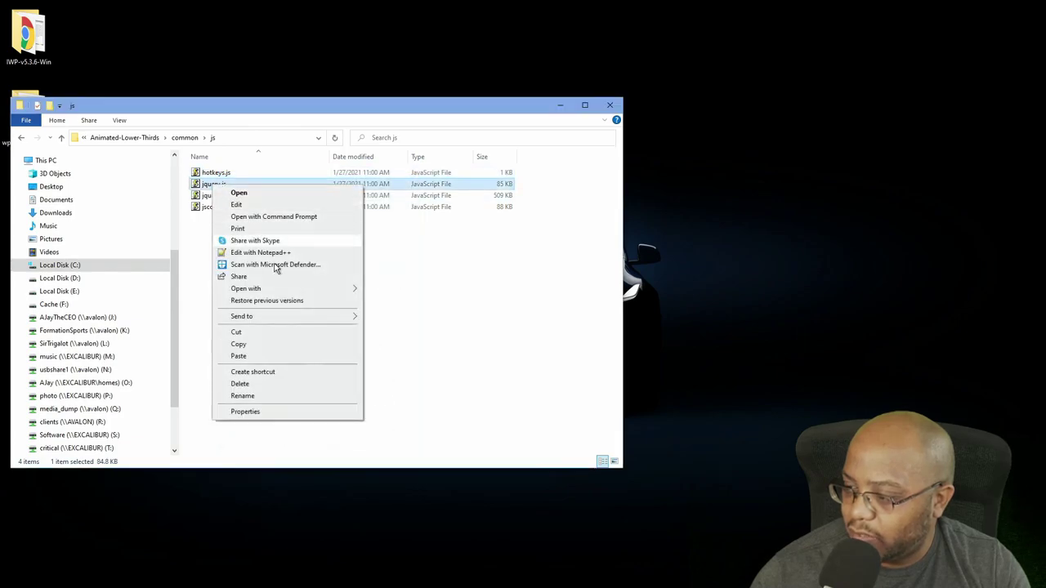
click(245, 411)
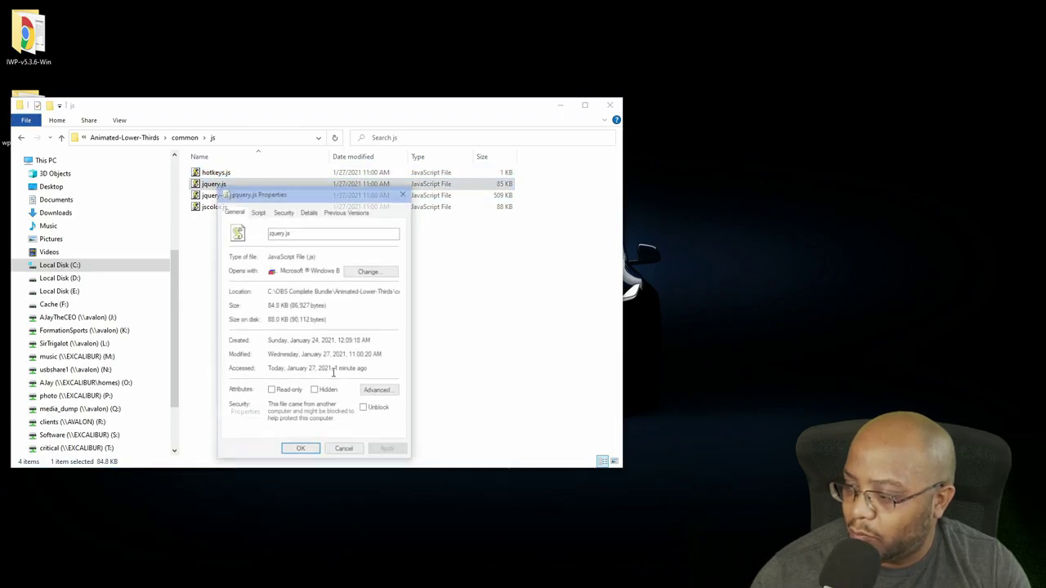
click(310, 450)
click(217, 196)
right_click(221, 198)
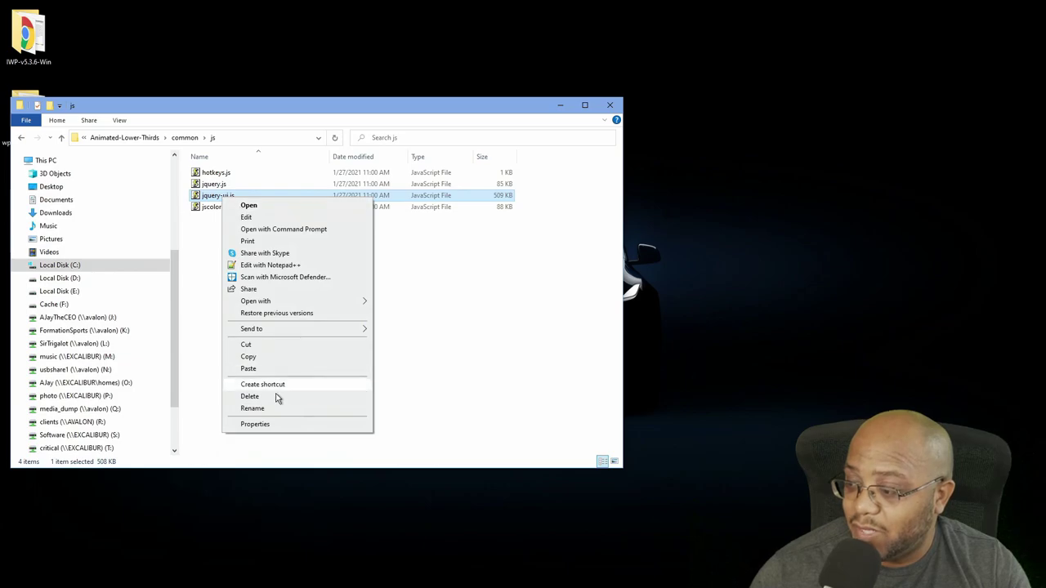
click(265, 425)
click(381, 424)
click(311, 462)
Unblock jscolor.js, then check the css folder and return to common
click(212, 209)
right_click(211, 214)
click(258, 435)
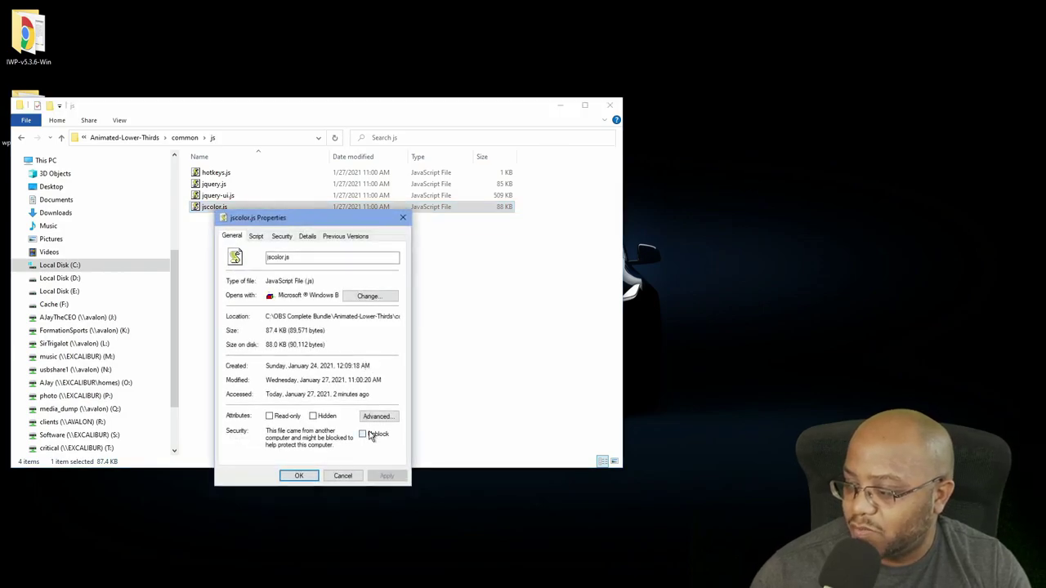
click(363, 434)
click(299, 475)
click(186, 139)
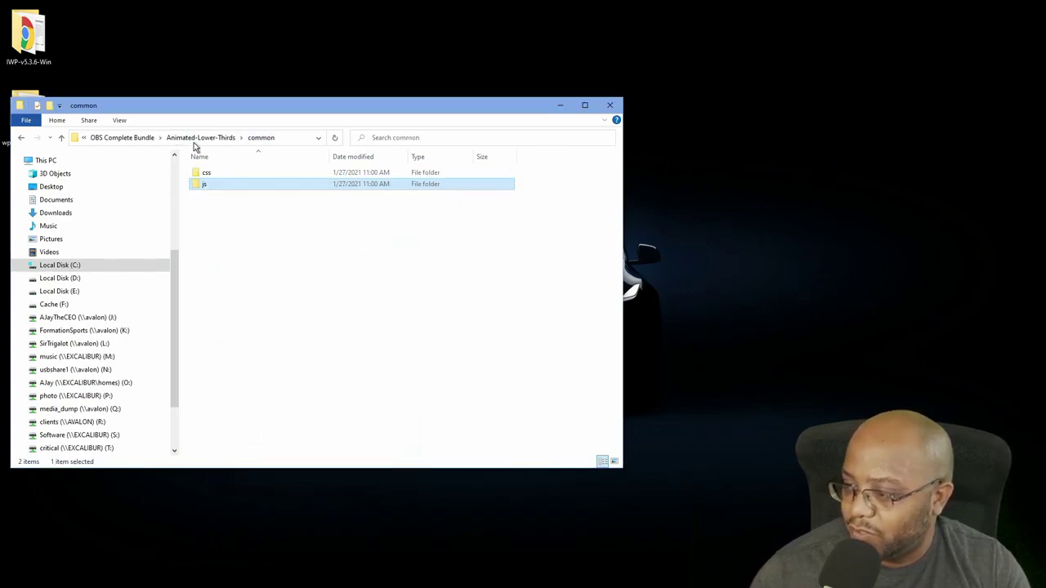
double_click(209, 173)
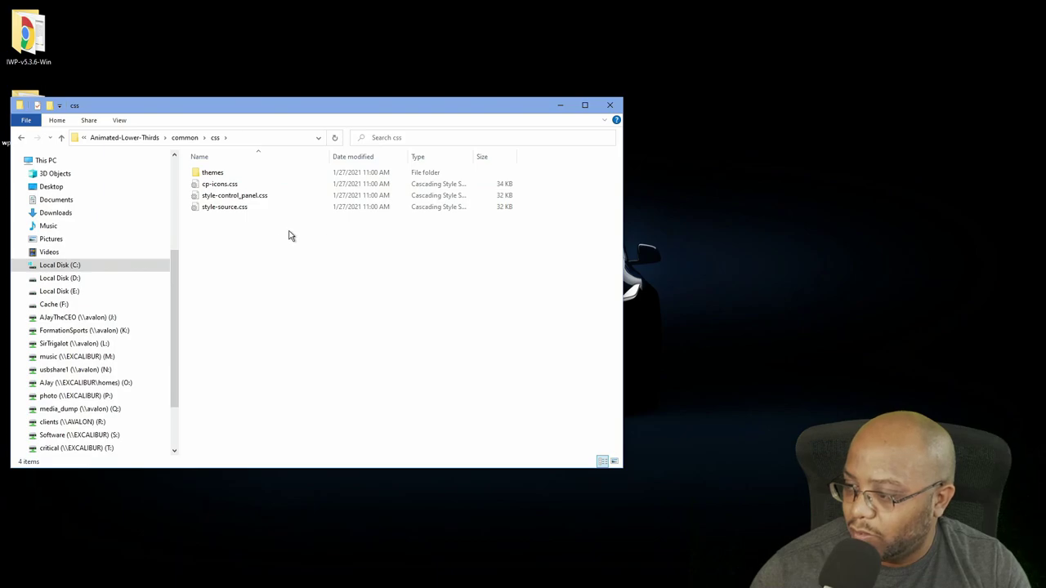
click(183, 139)
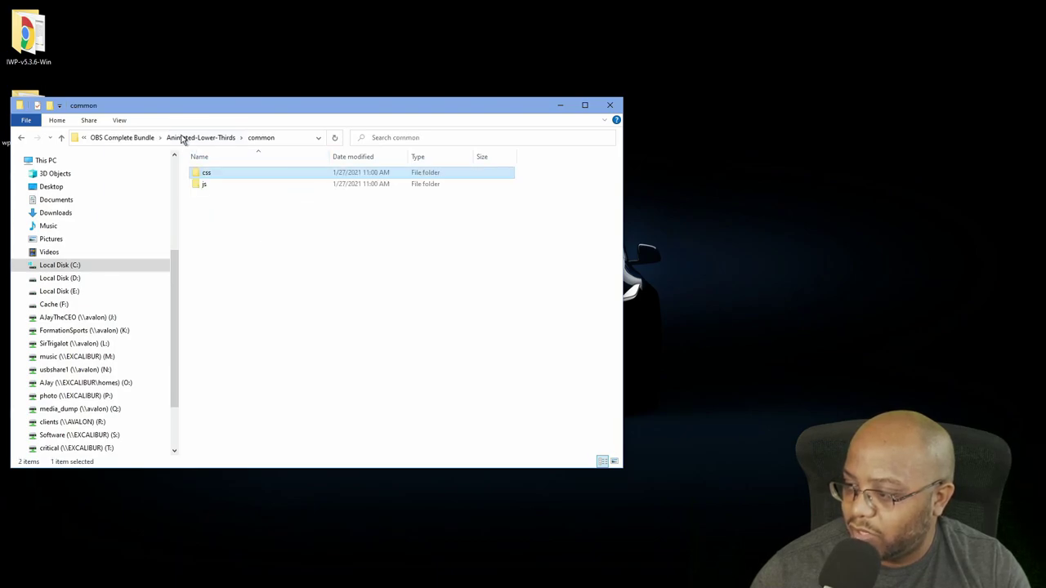
Rearrange the windows so OBS sits in front beside the lower thirds folder
click(208, 138)
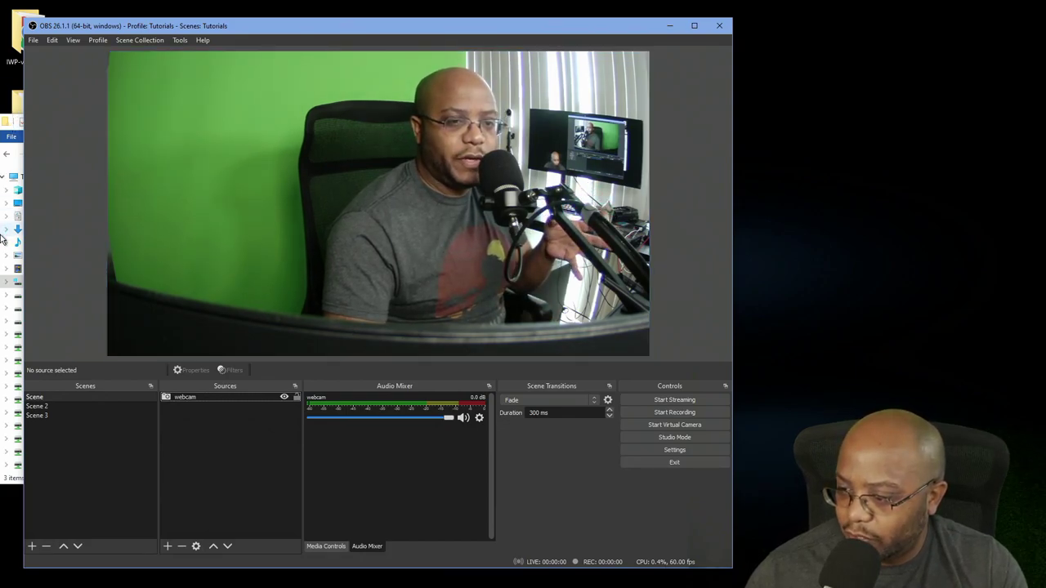
drag(228, 30, 260, 28)
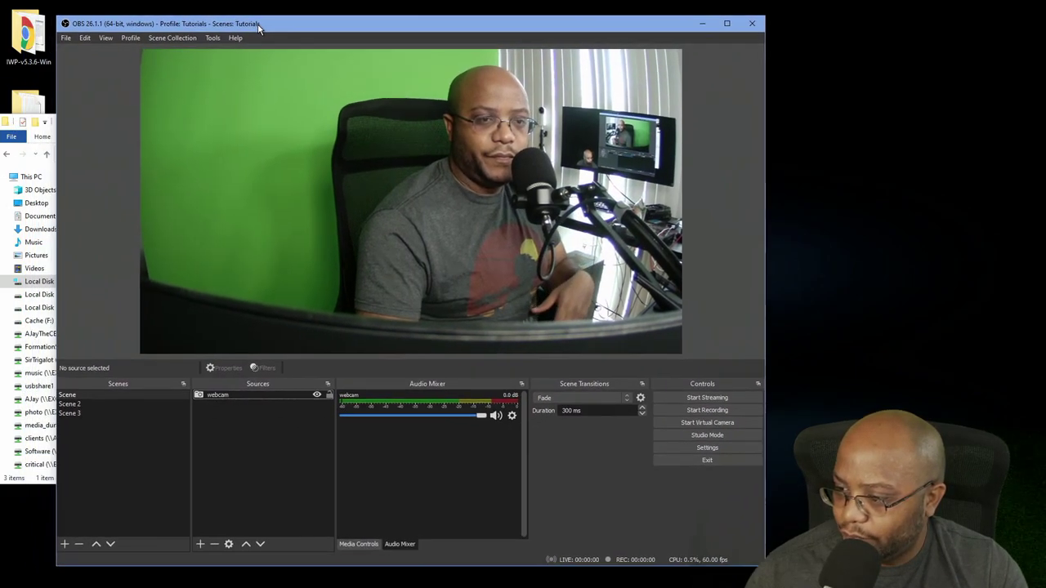
click(51, 122)
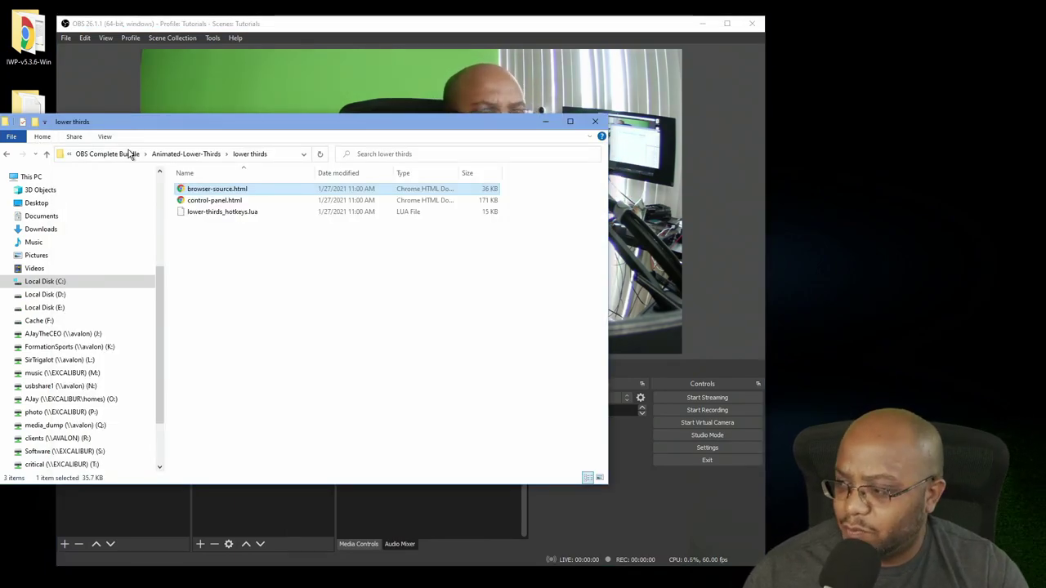
drag(150, 125, 153, 206)
drag(208, 27, 213, 18)
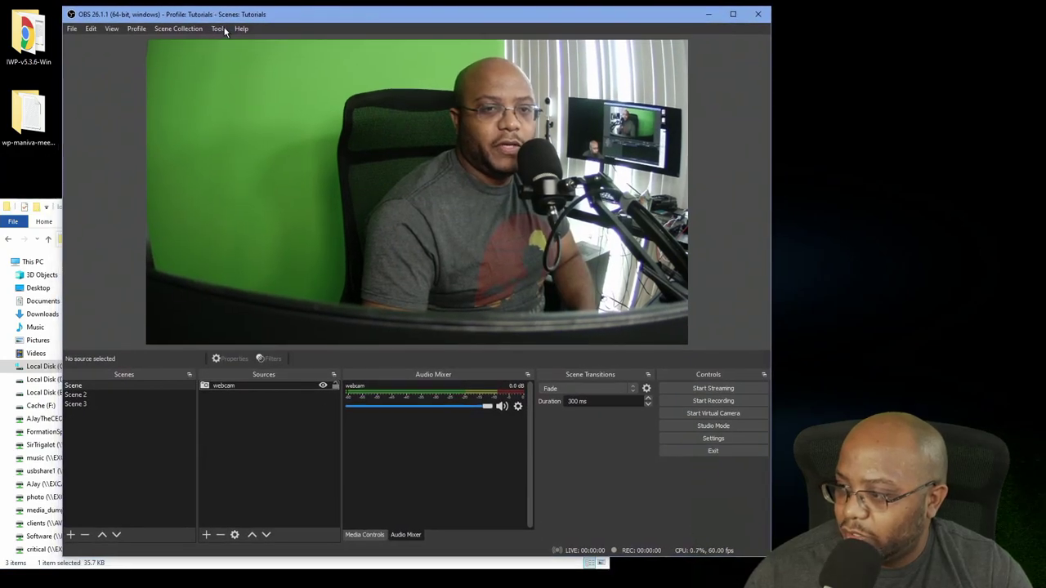
Add lower-thirds_hotkeys.lua in Tools > Scripts by pasting its copied path without the quote
click(217, 31)
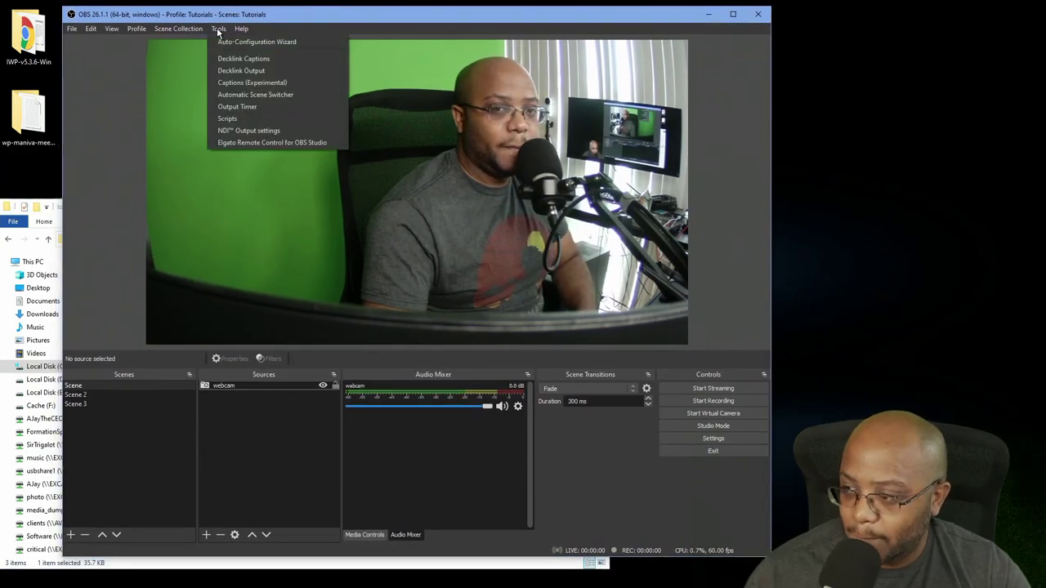
click(228, 119)
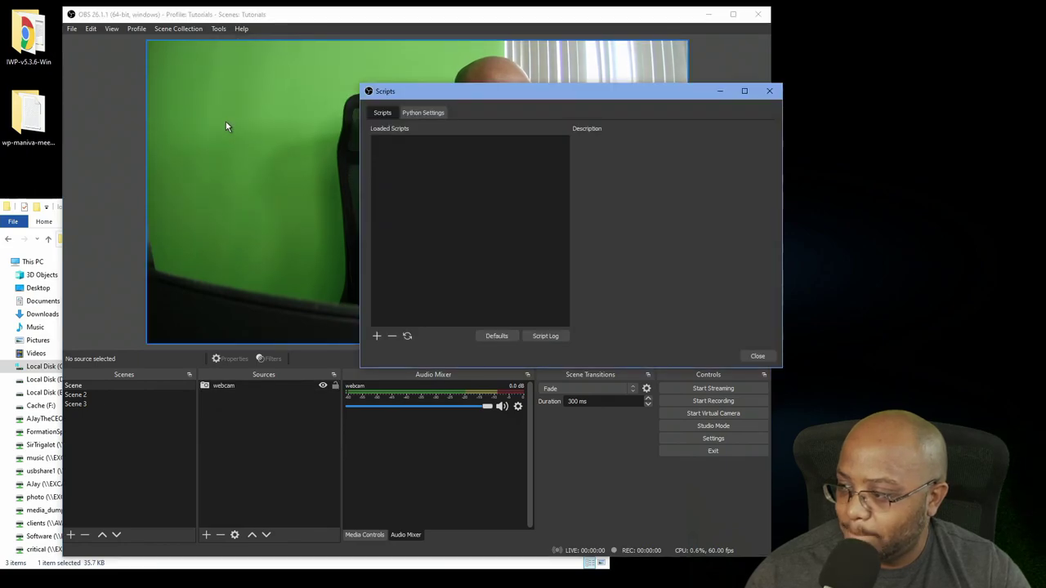
click(376, 336)
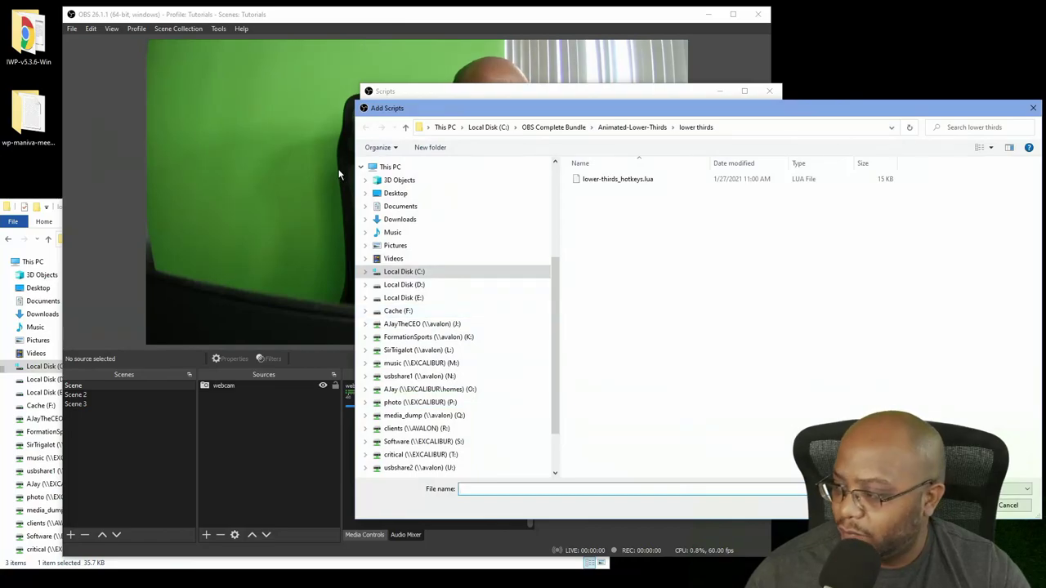
drag(517, 107, 278, 52)
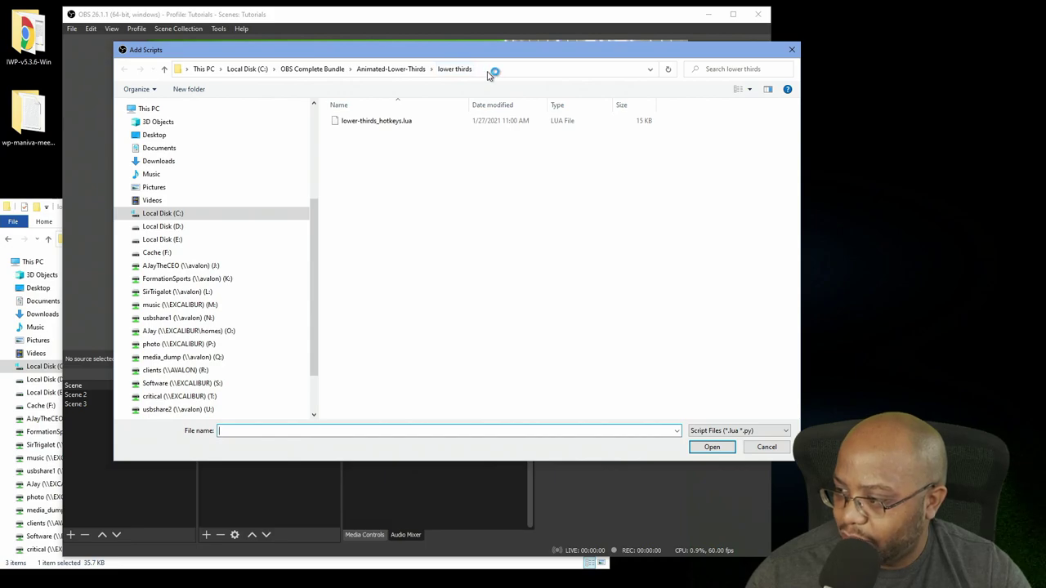
click(58, 210)
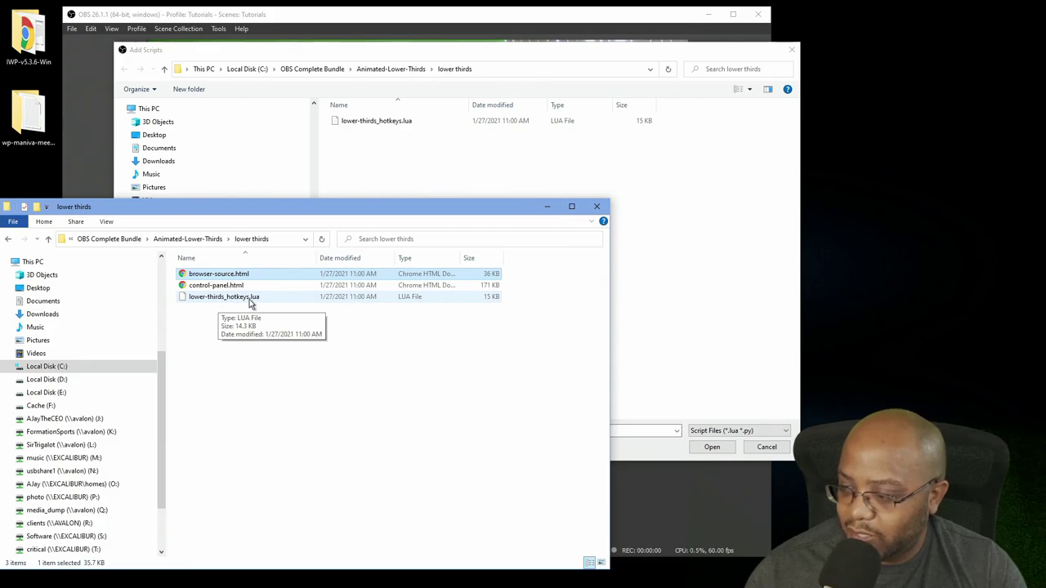
right_click(237, 299)
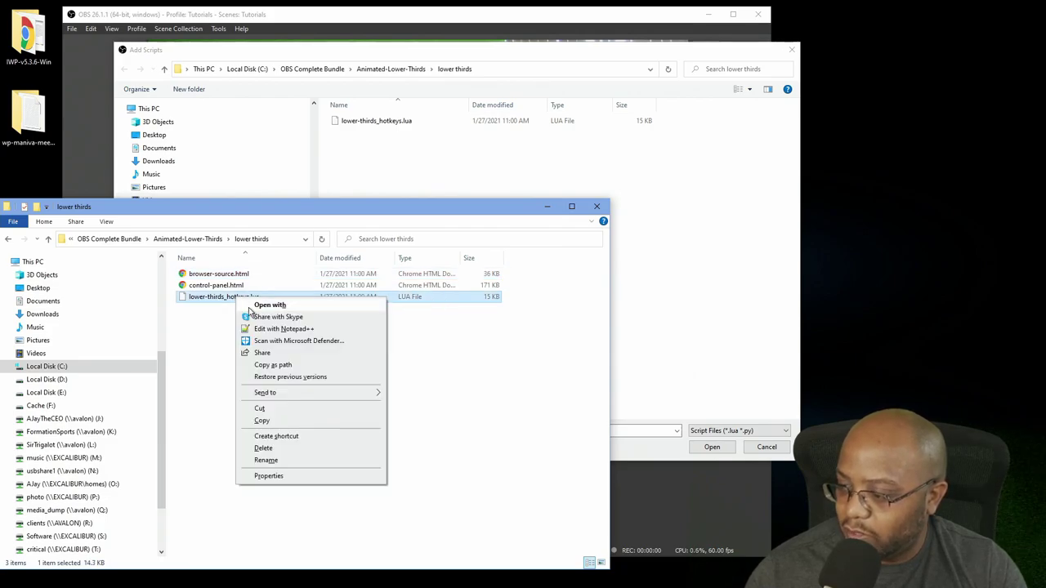
click(270, 365)
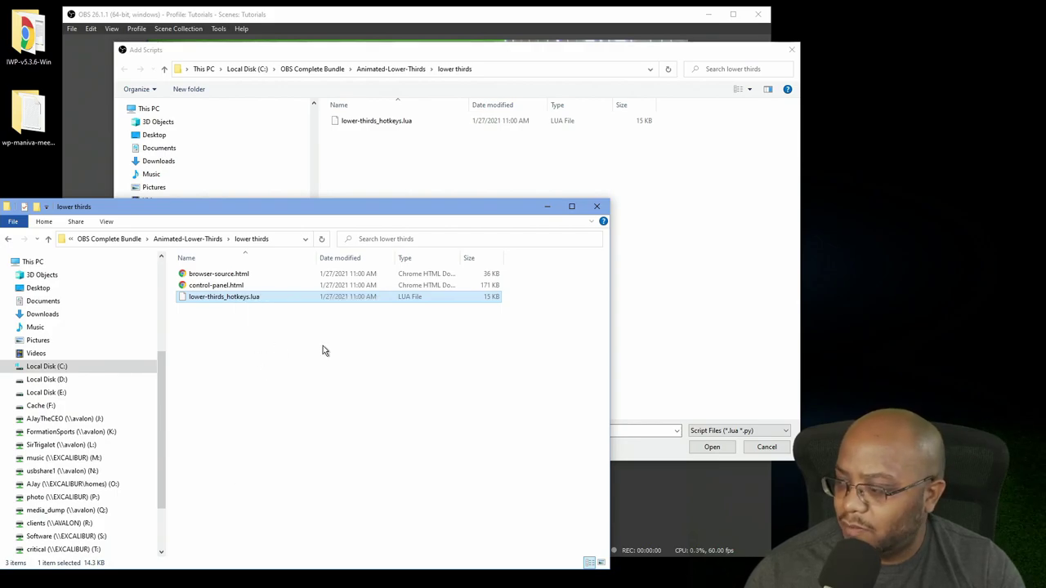
click(640, 458)
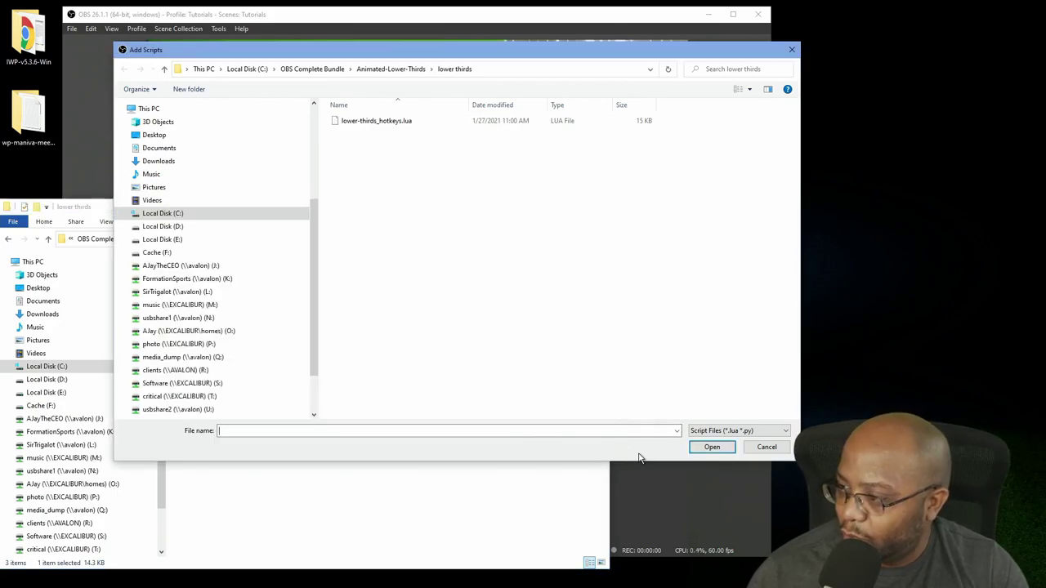
click(436, 430)
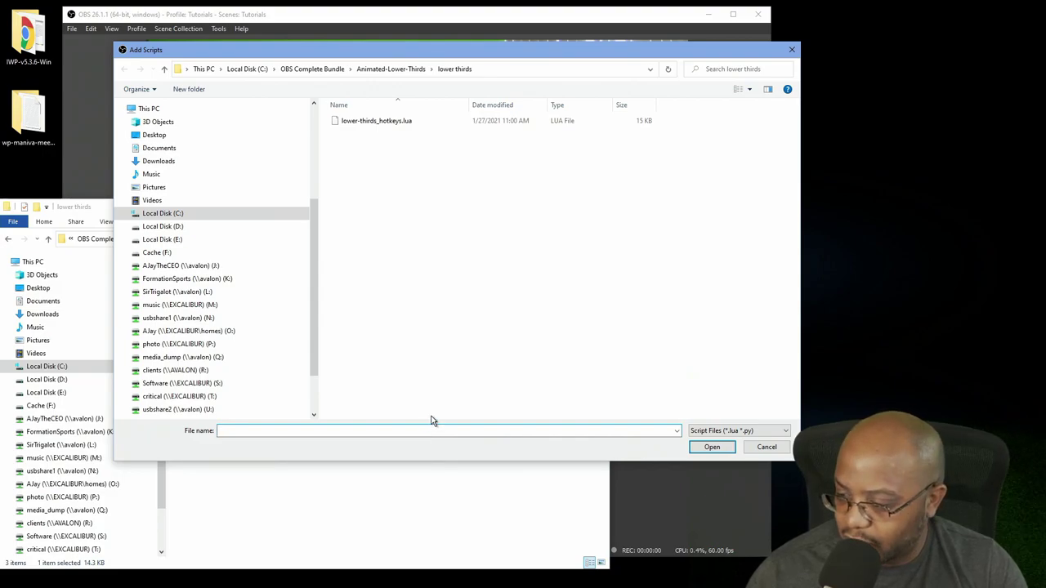
key(ctrl+v)
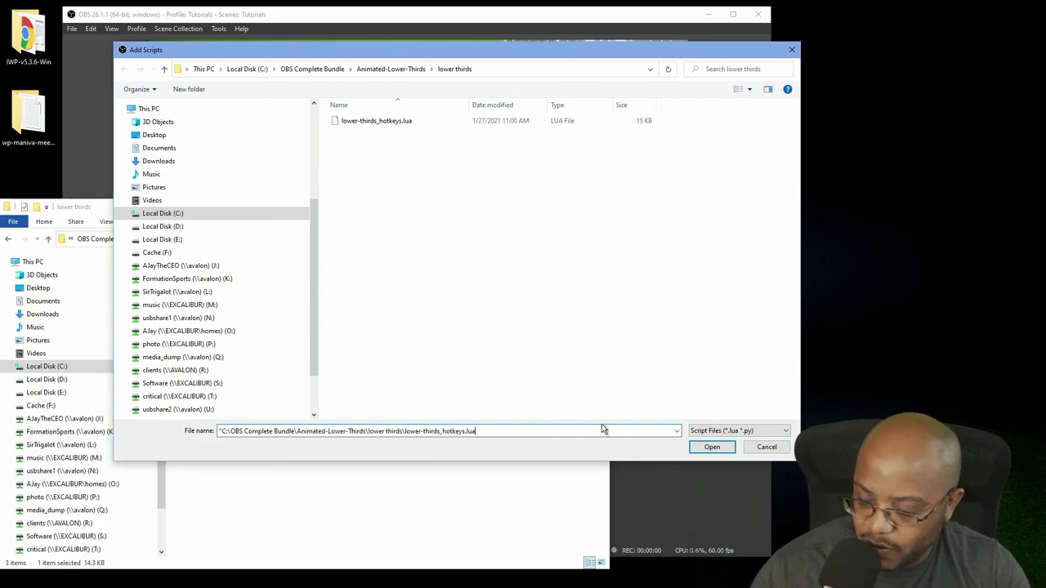
key(Delete)
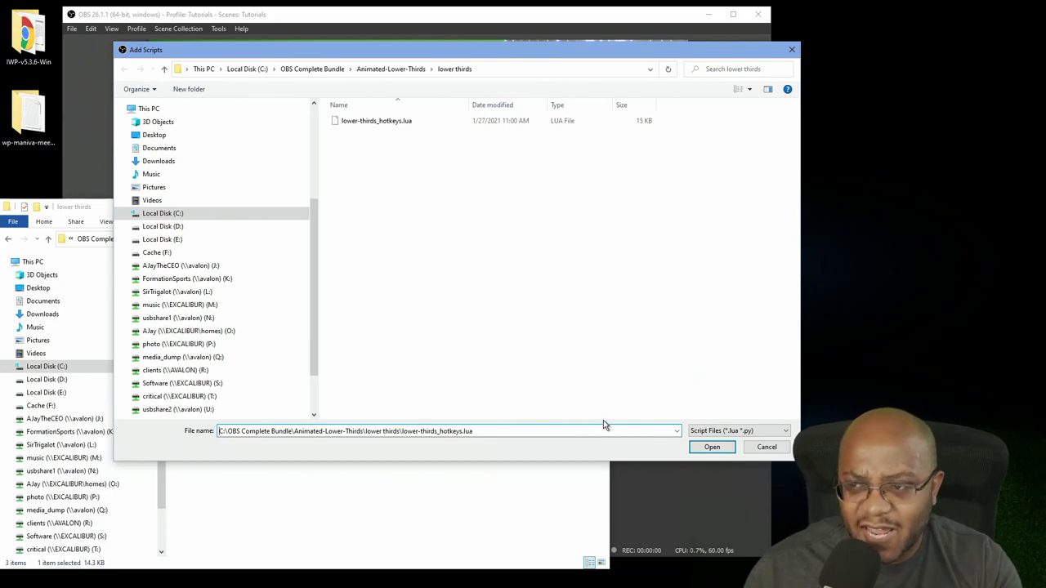
click(714, 448)
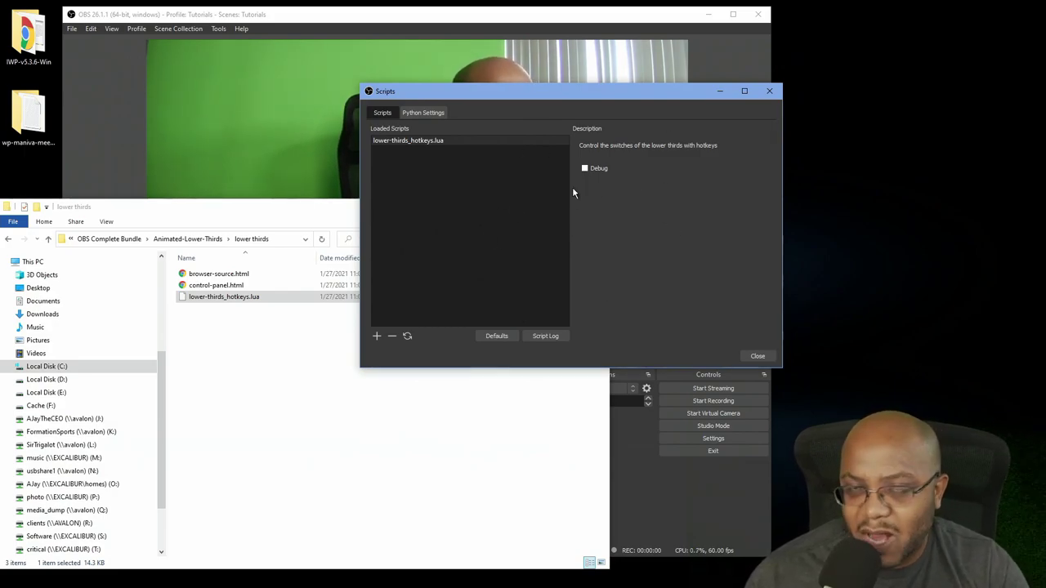
Review the empty Script Log, then close it and the Scripts window
click(545, 336)
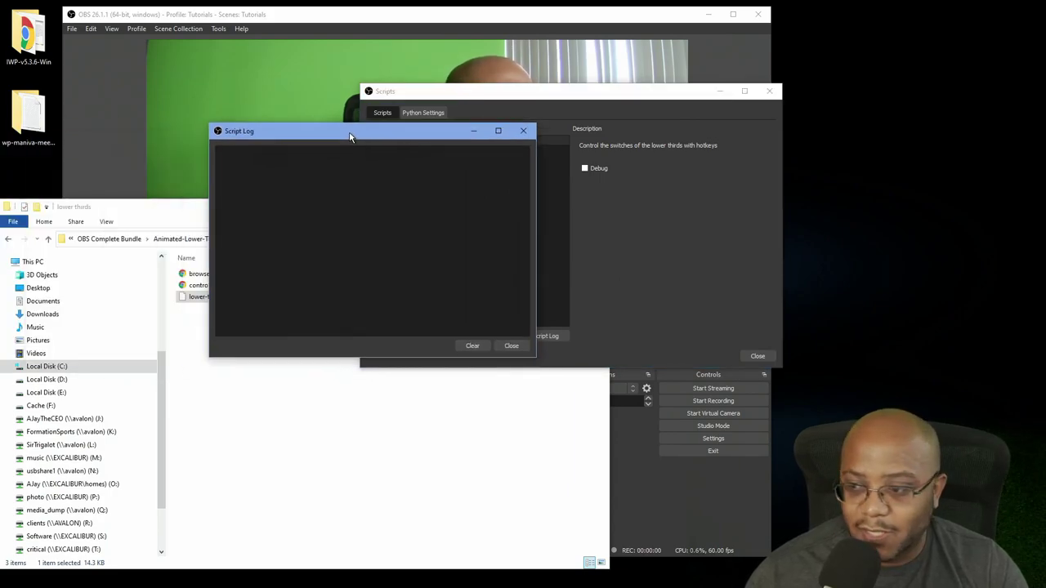
drag(351, 133, 347, 124)
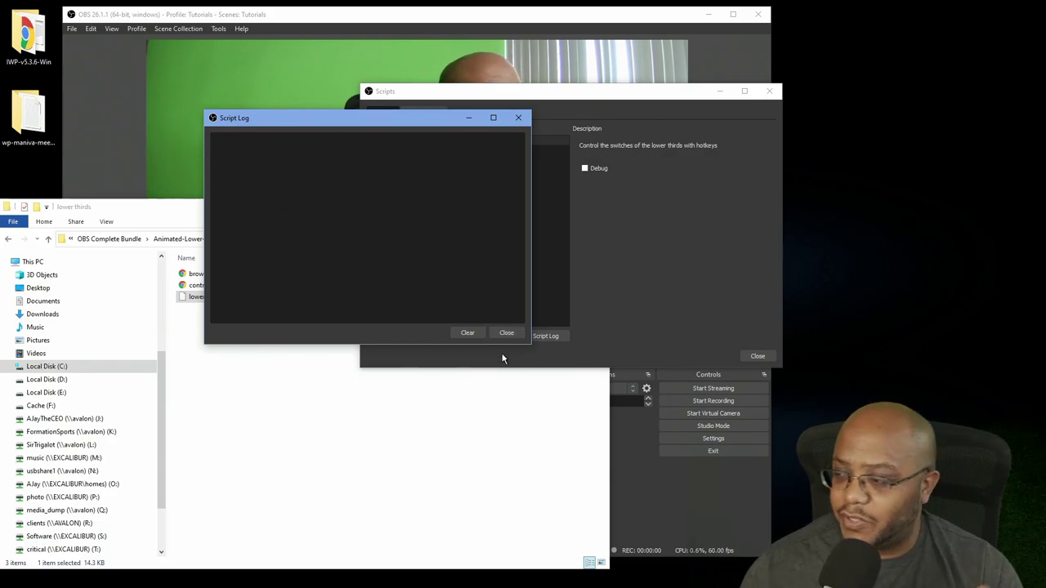
click(505, 332)
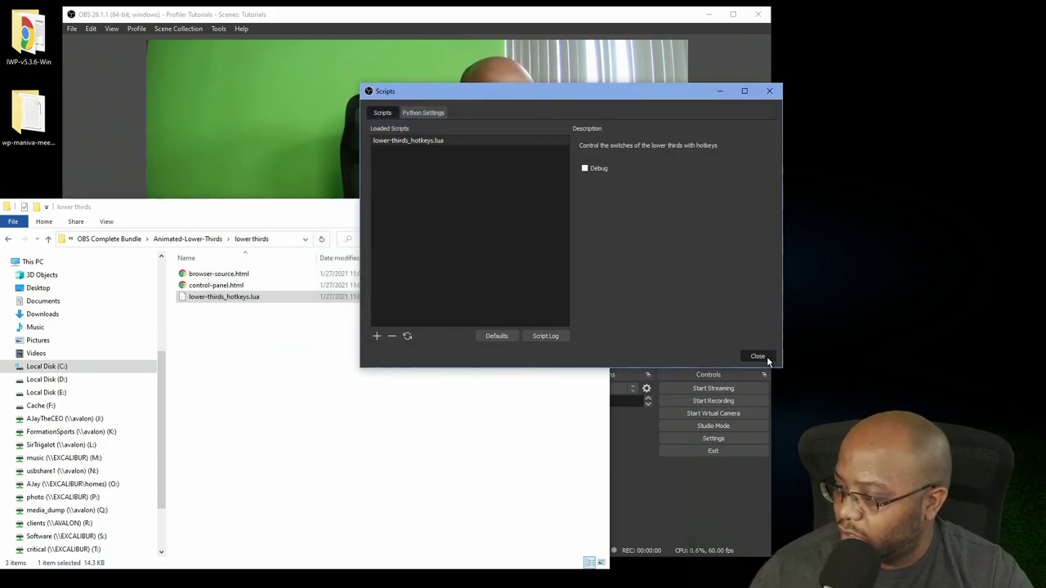
click(761, 357)
Open Custom Browser Docks and enter 'Lower Thirds' as the dock name
click(651, 496)
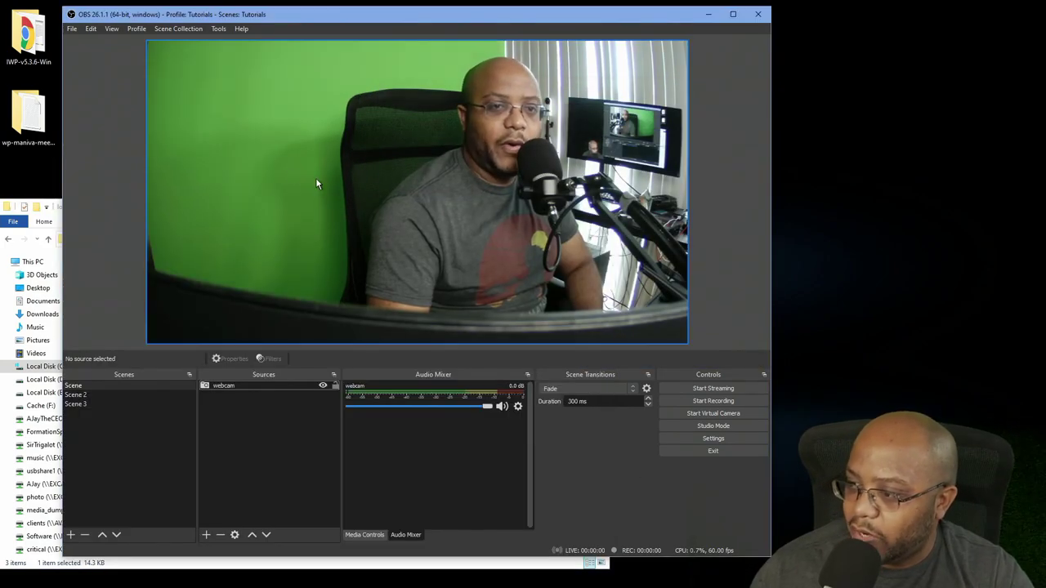
click(112, 29)
mouse_move(123, 59)
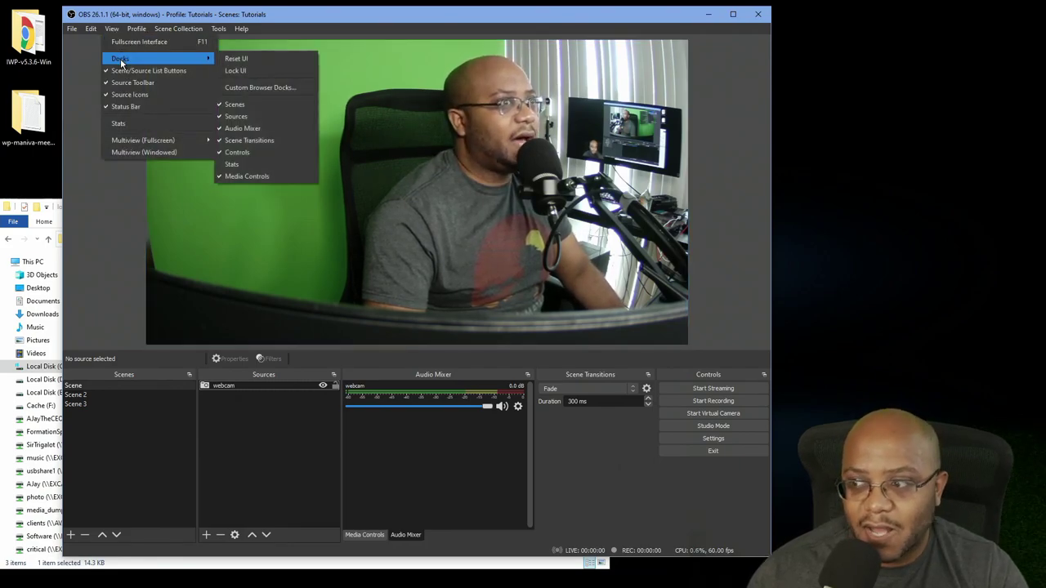
click(251, 88)
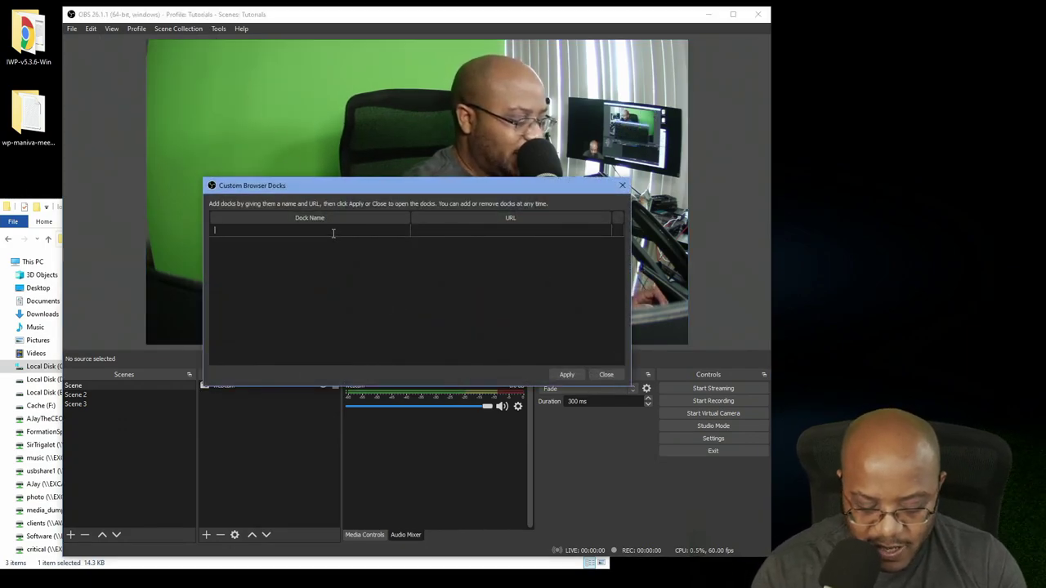
text(Lower Thirds)
Set the dock URL to control-panel.html's copied path, stripped of quotes, and apply
click(58, 213)
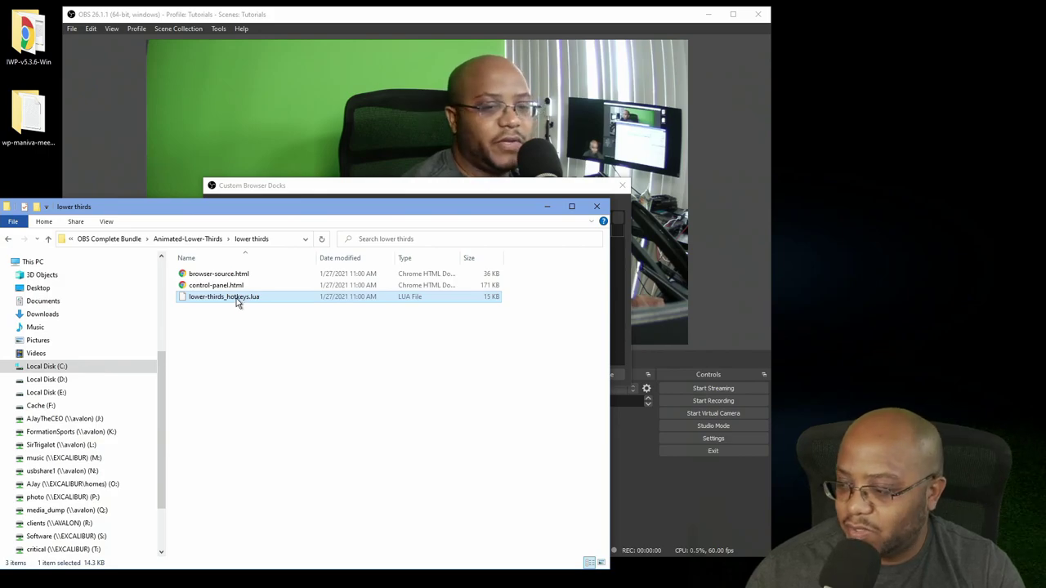
click(210, 287)
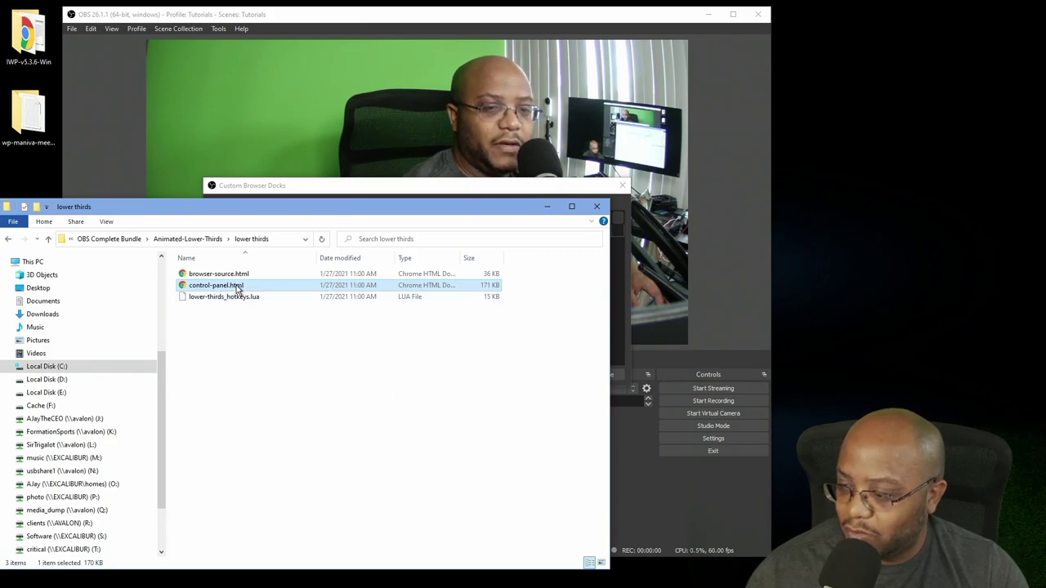
right_click(237, 287)
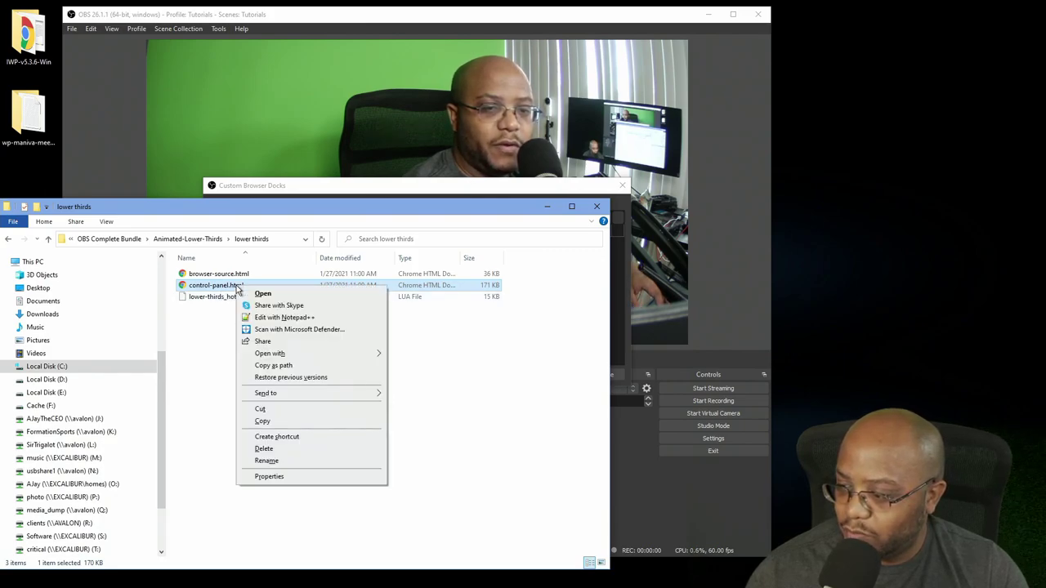
click(285, 370)
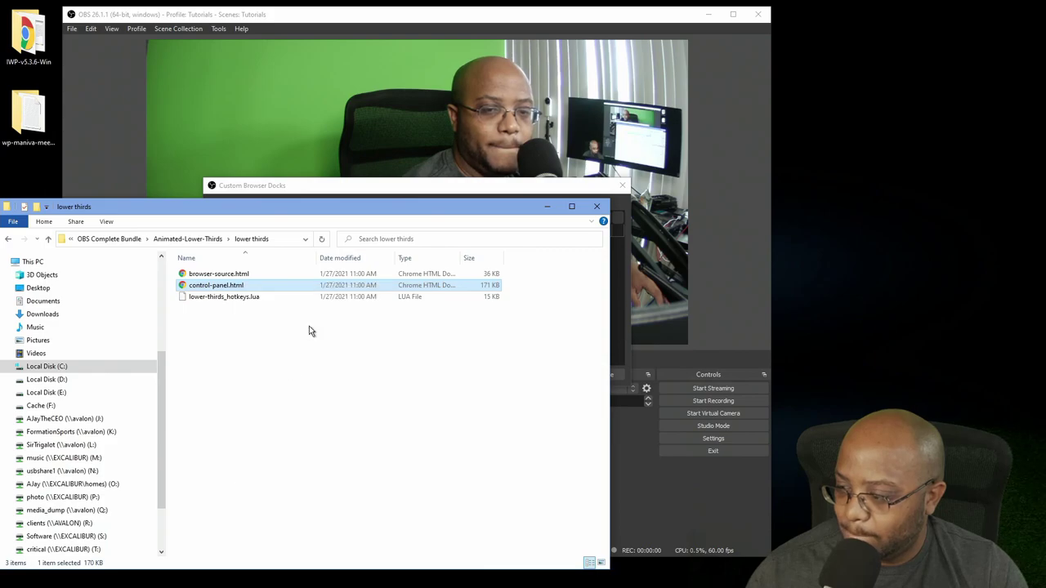
click(283, 186)
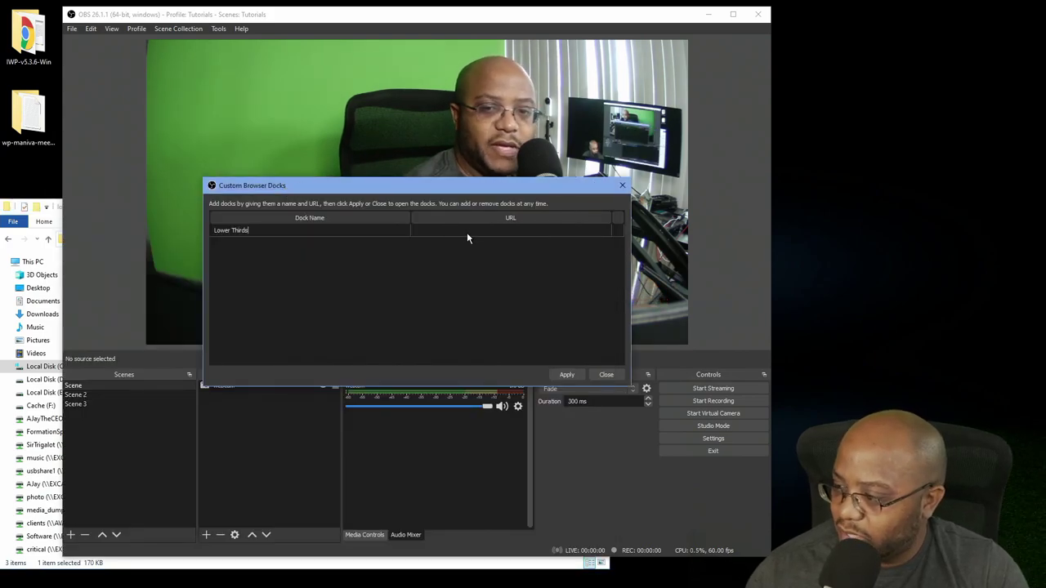
double_click(435, 231)
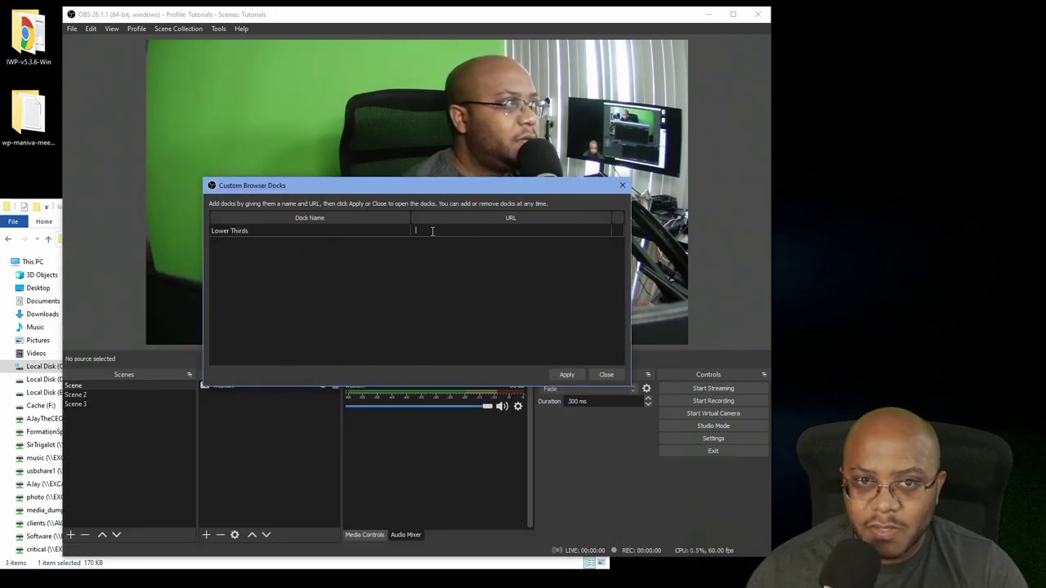
key(ctrl+v)
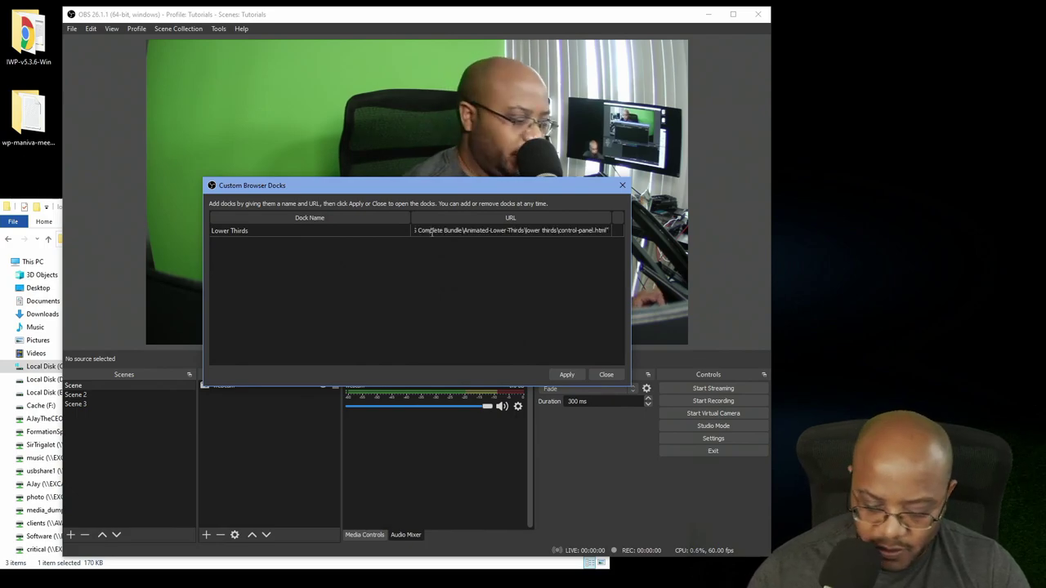
key(BackSpace)
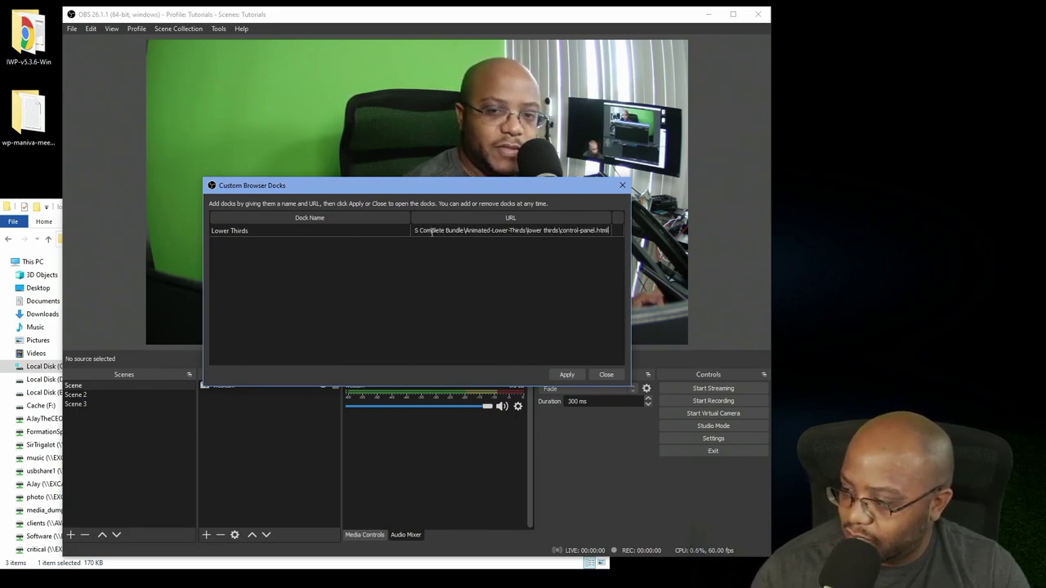
key(Home)
key(Delete)
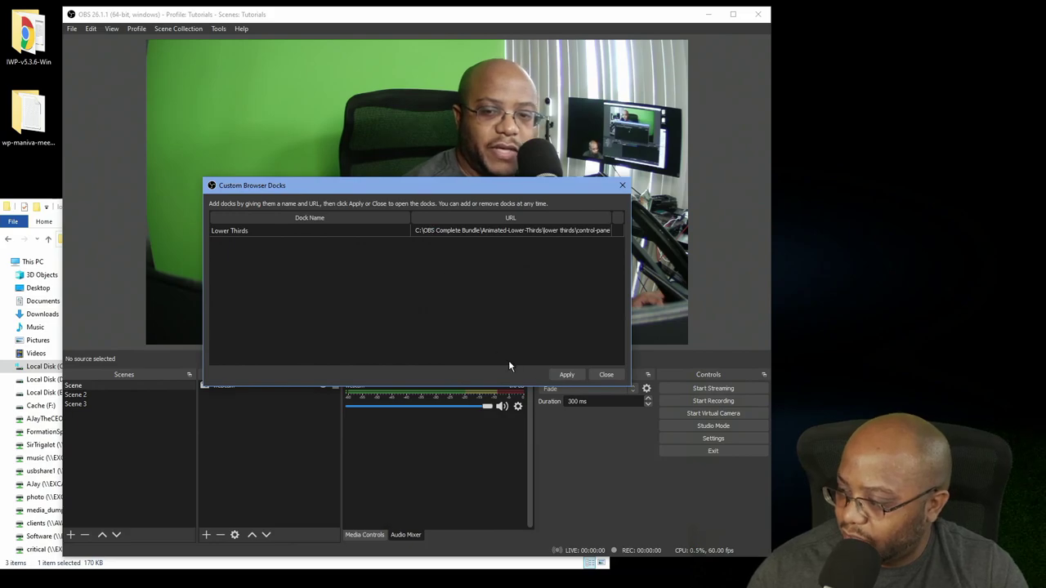
click(565, 376)
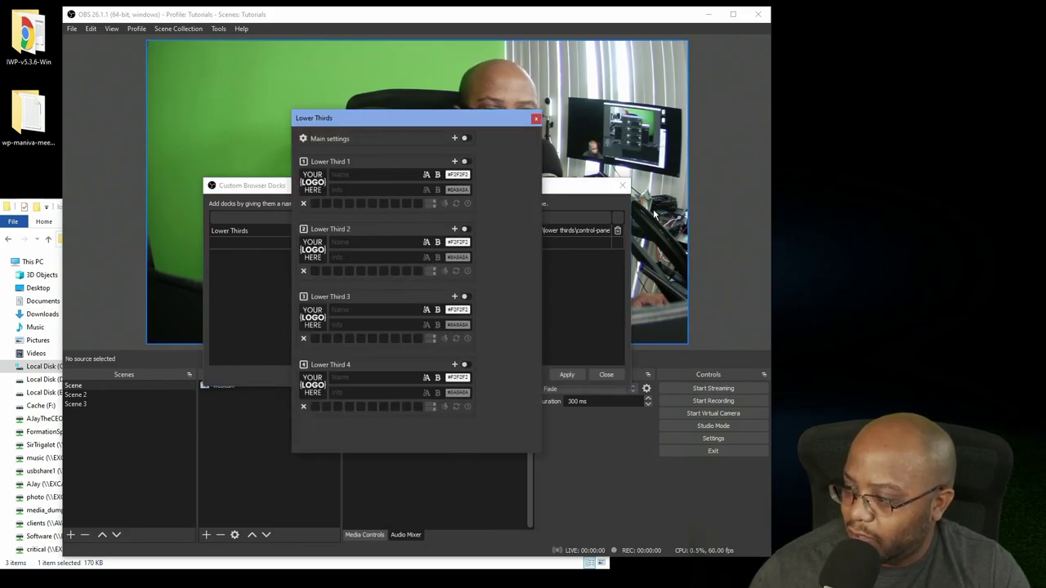
Close the docks list and dock the Lower Thirds panel on the main window's left side
click(615, 375)
drag(408, 121, 694, 90)
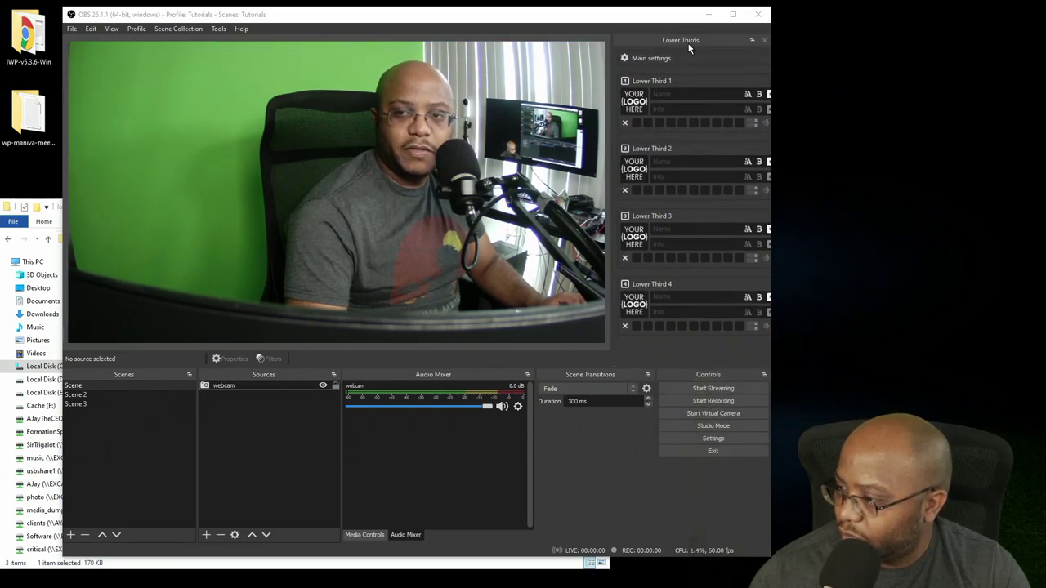
drag(686, 43, 97, 78)
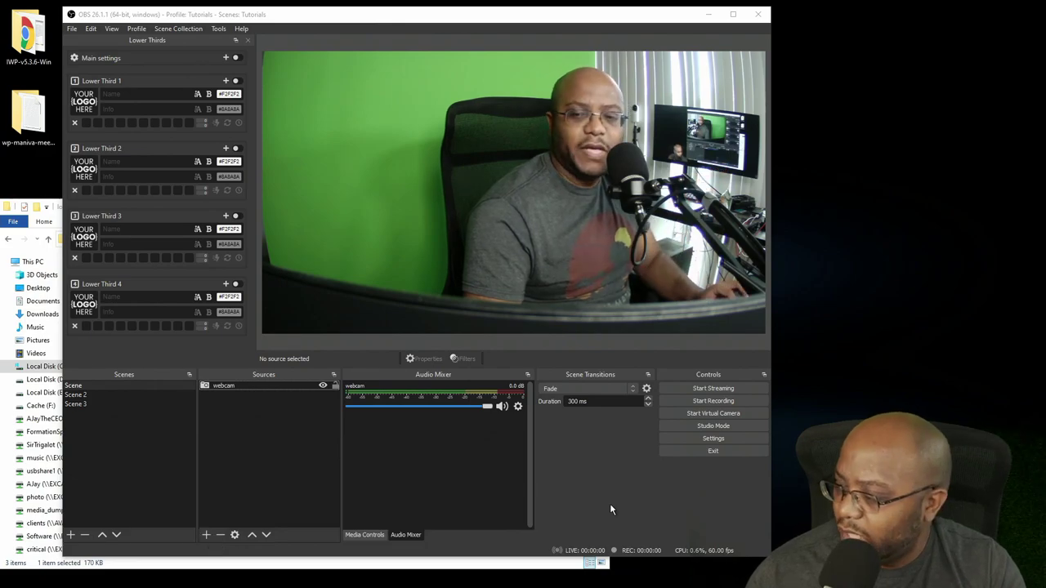
click(699, 438)
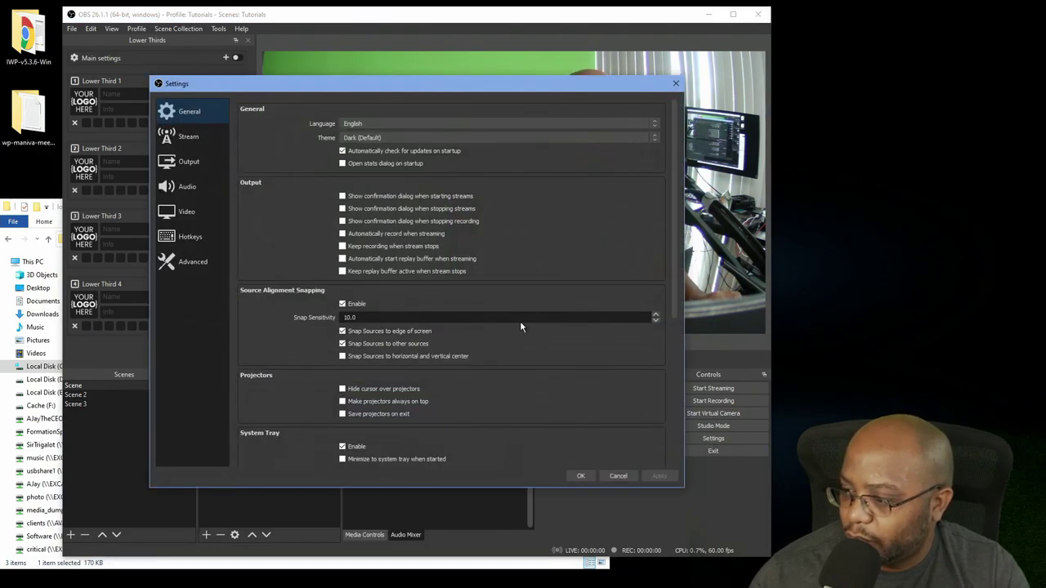
click(196, 214)
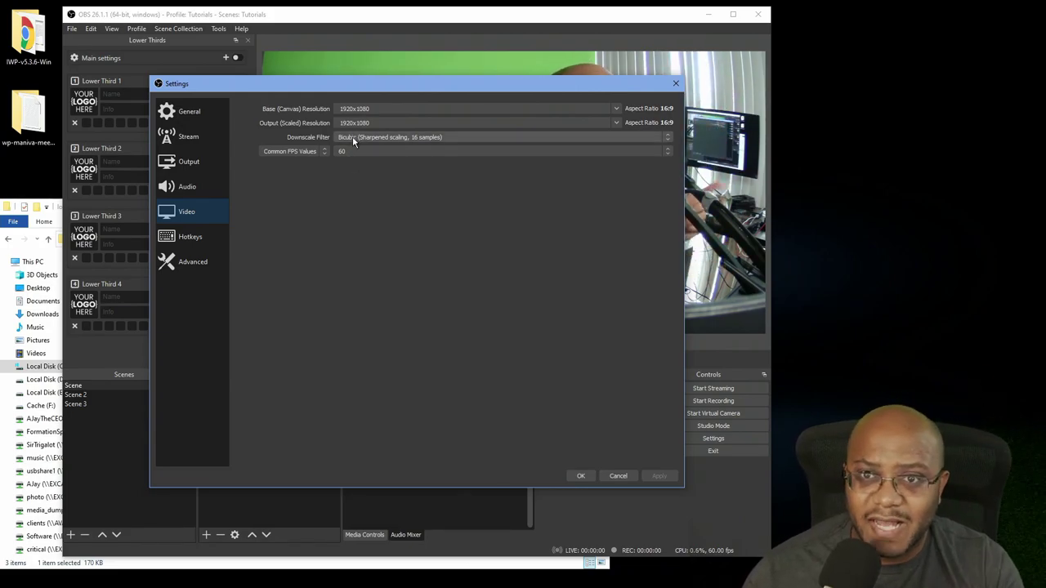
click(623, 477)
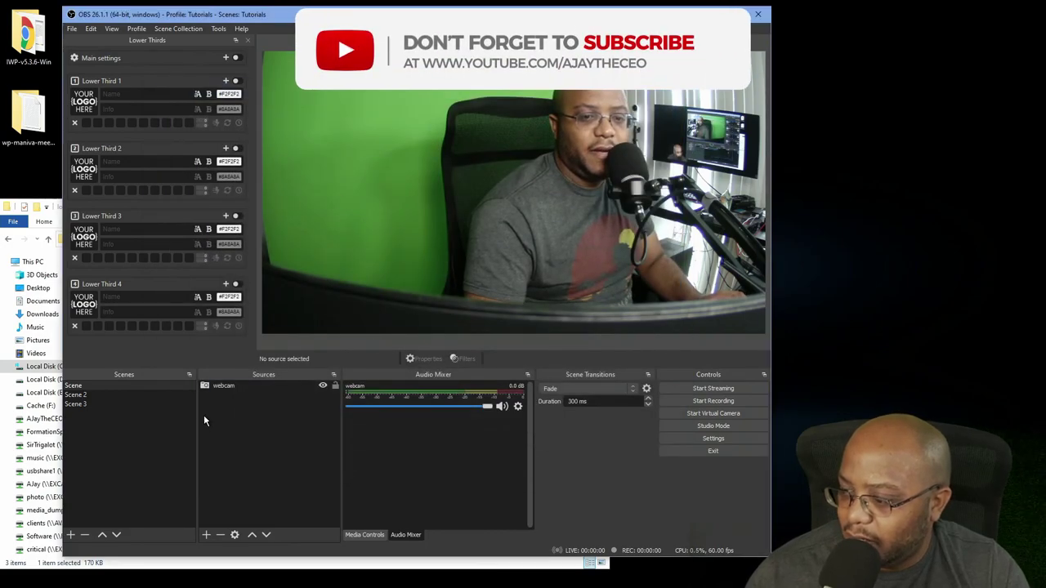
Add a Browser source named 'lower thirds' and enable Local file
click(206, 535)
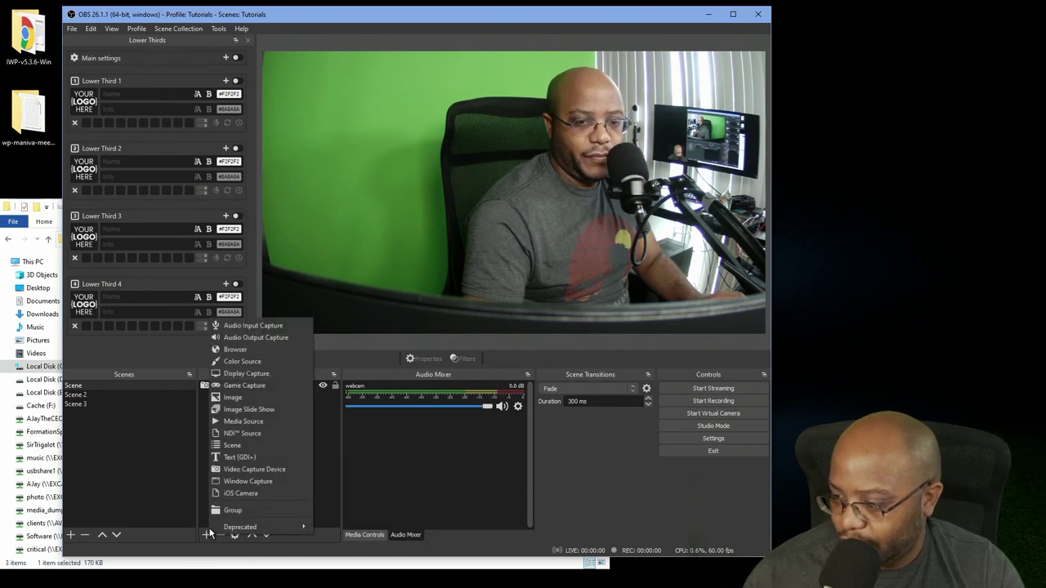
click(235, 350)
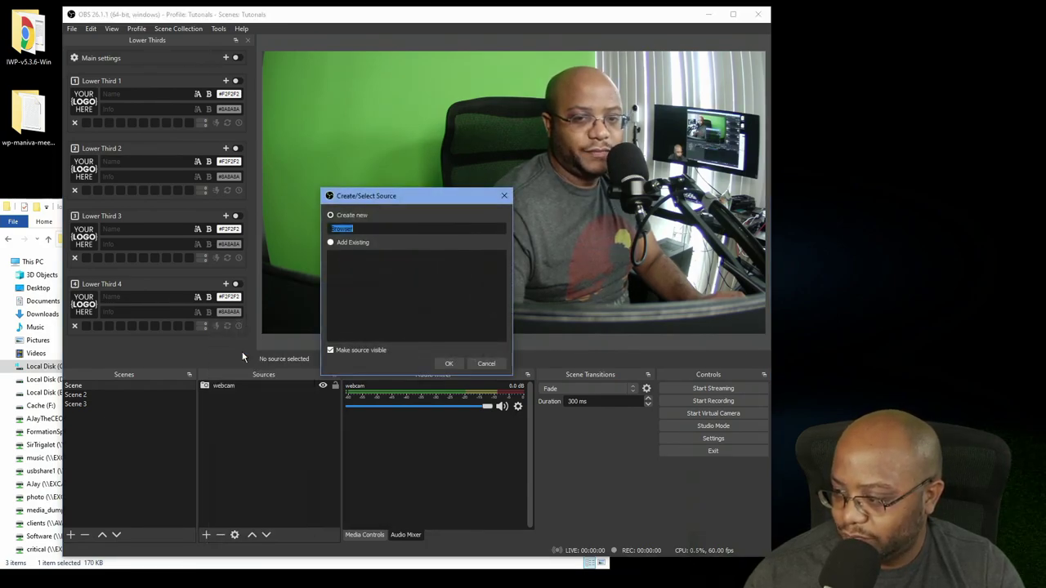
text(lowe)
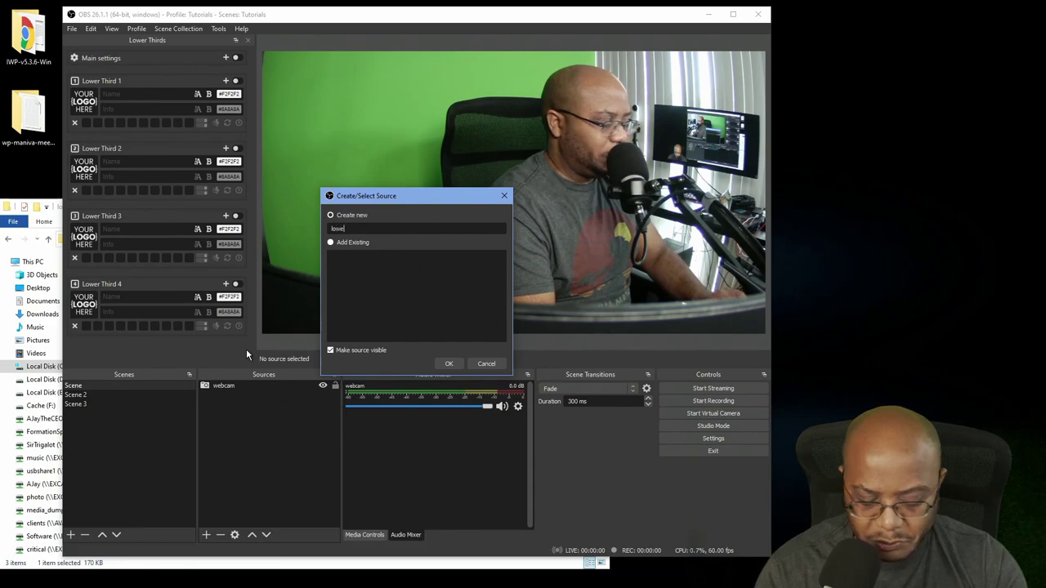
text(r thirds)
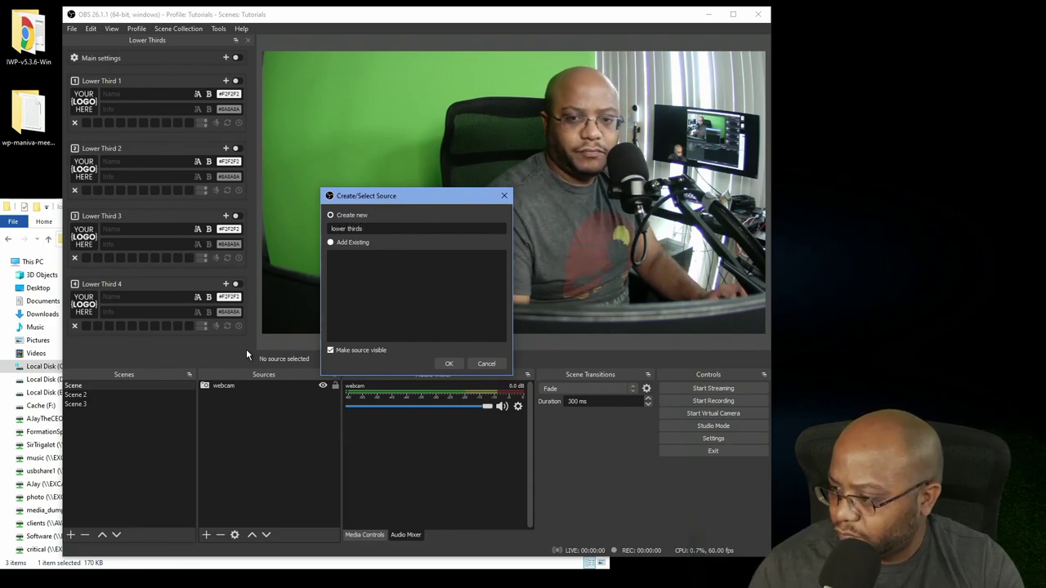
key(Return)
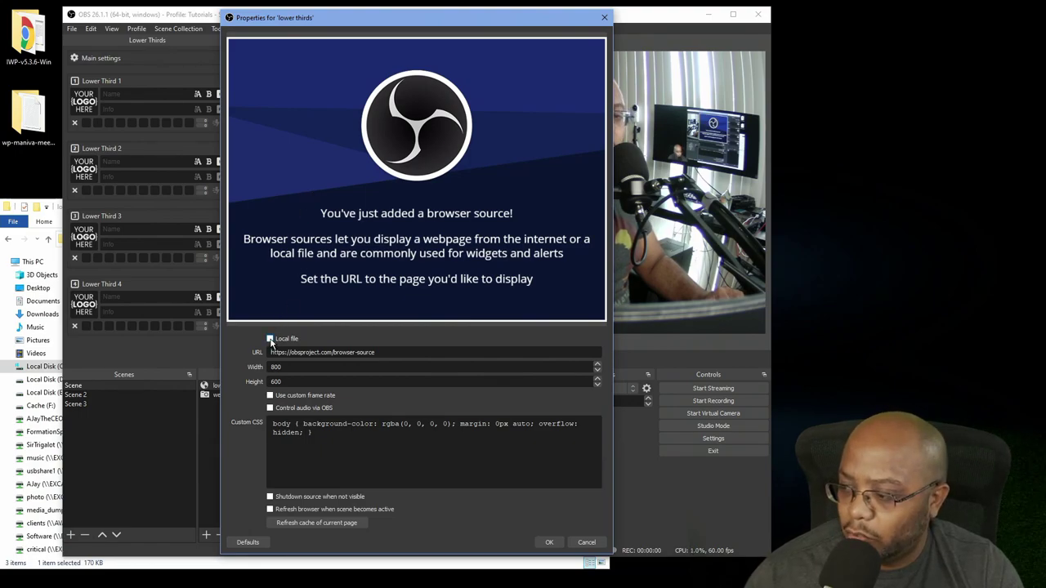
click(270, 338)
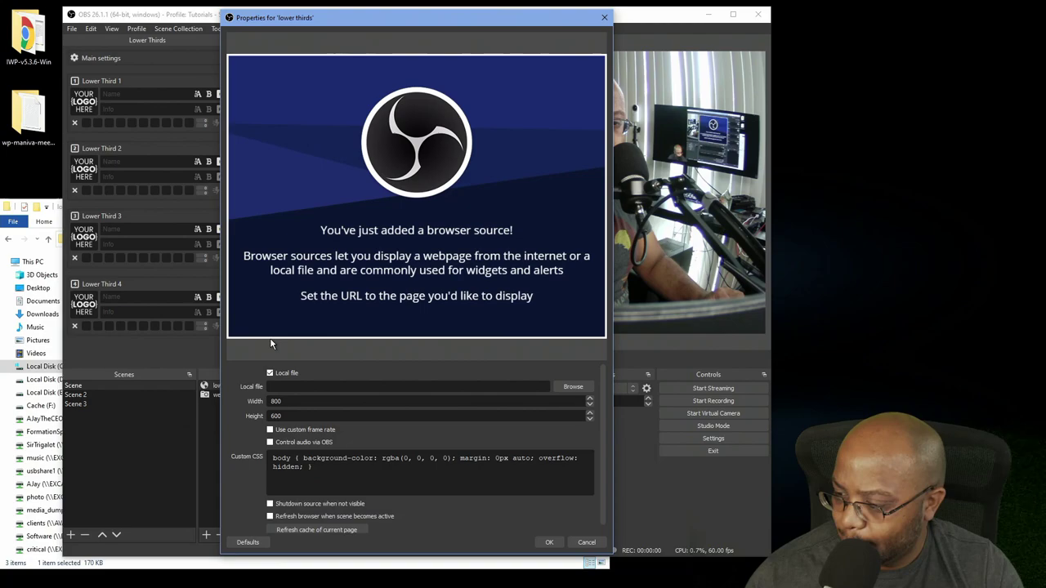
Copy browser-source.html's path from Explorer for the source properties
click(59, 217)
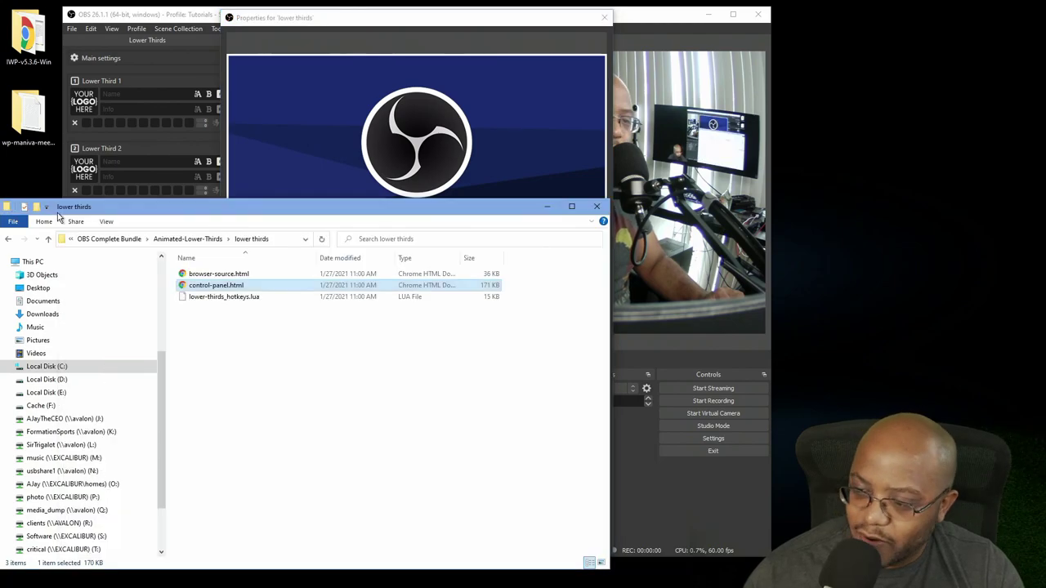
right_click(226, 276)
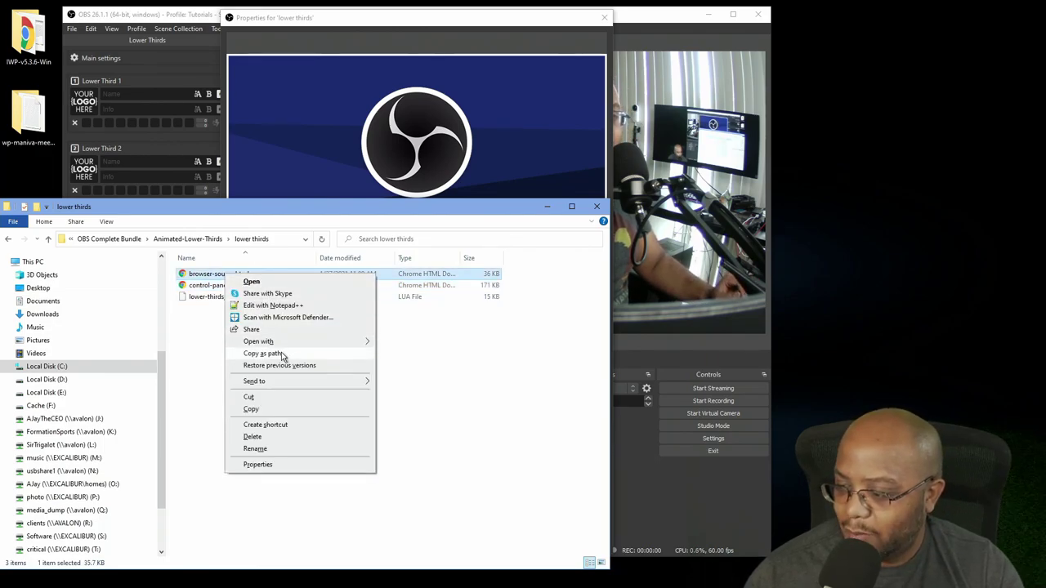
click(282, 354)
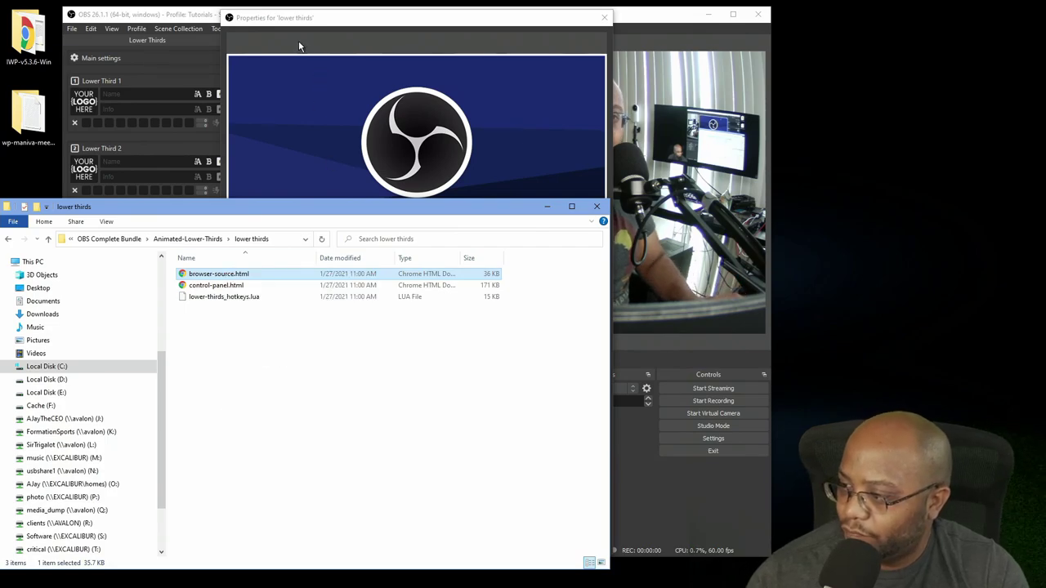
click(323, 18)
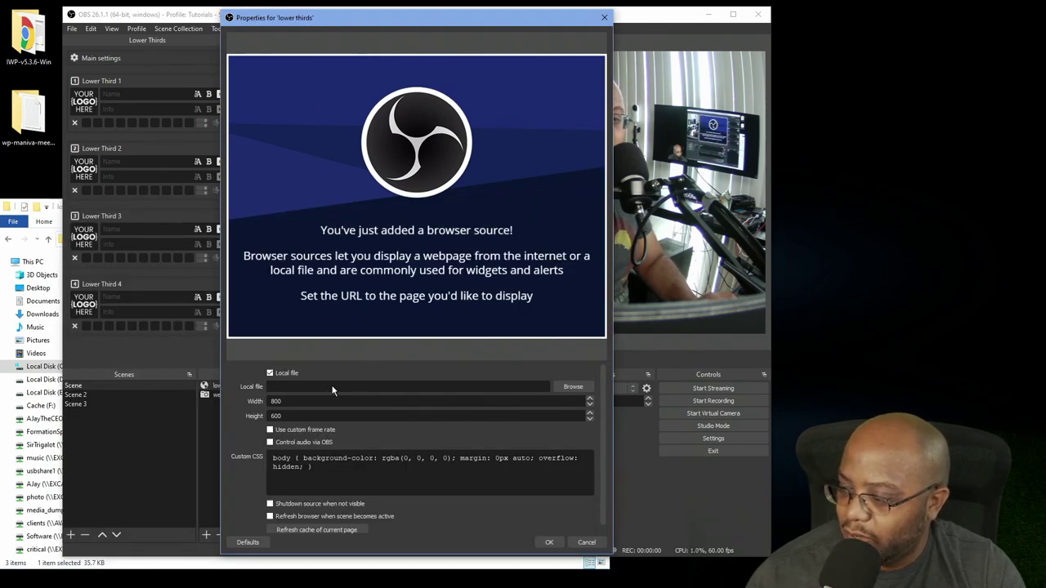
Load browser-source.html at width 1920, clear the custom CSS, and enable shutdown-when-hidden and refresh-on-activate
click(574, 388)
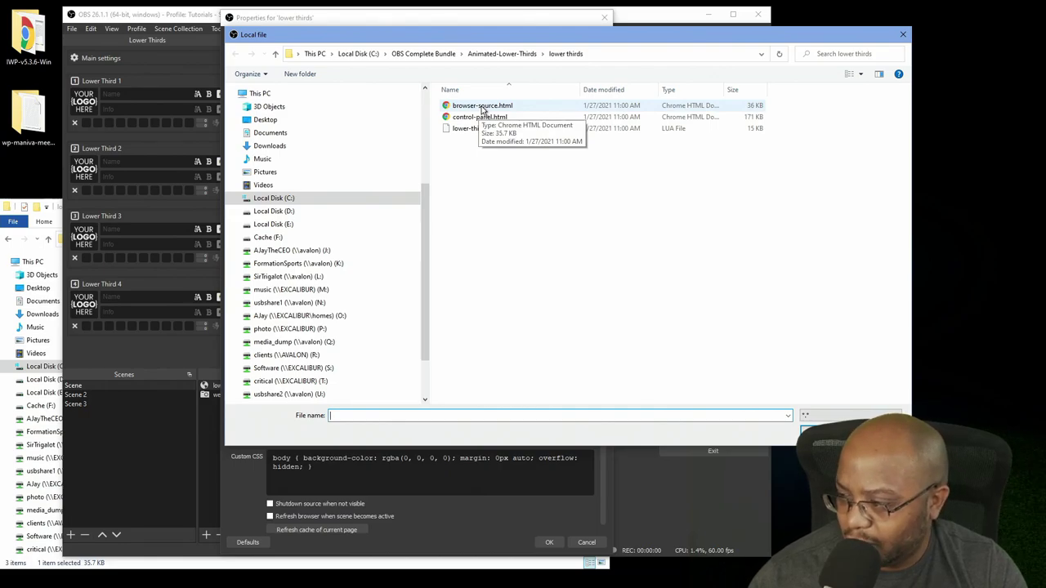
double_click(481, 108)
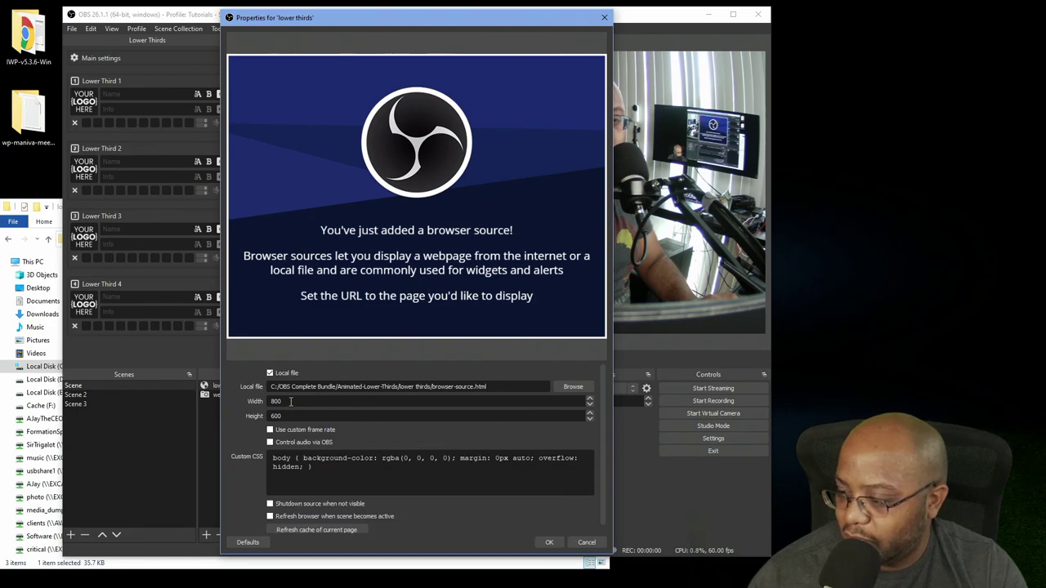
double_click(323, 400)
text(1920)
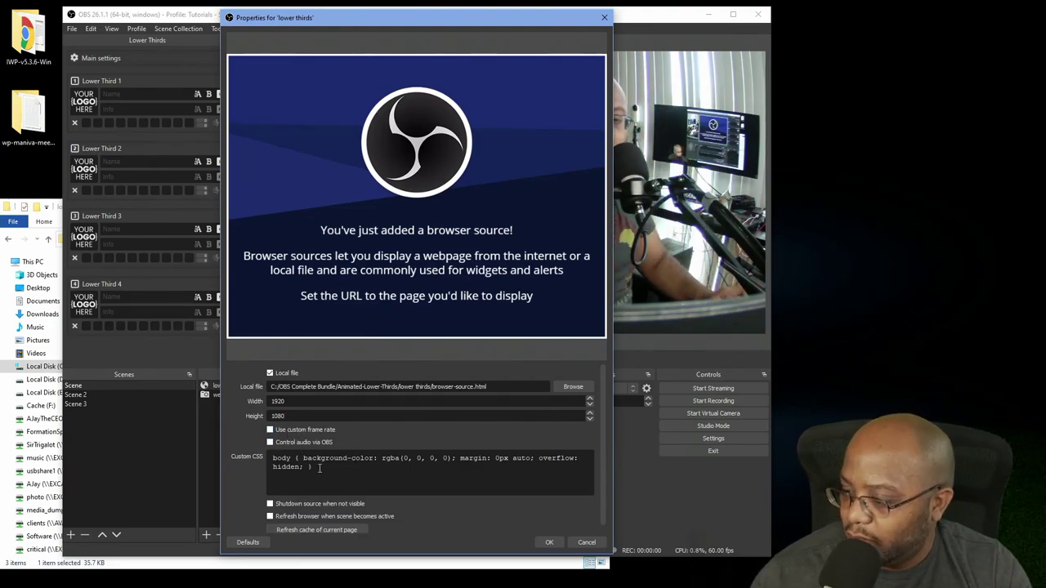
key(ctrl+a)
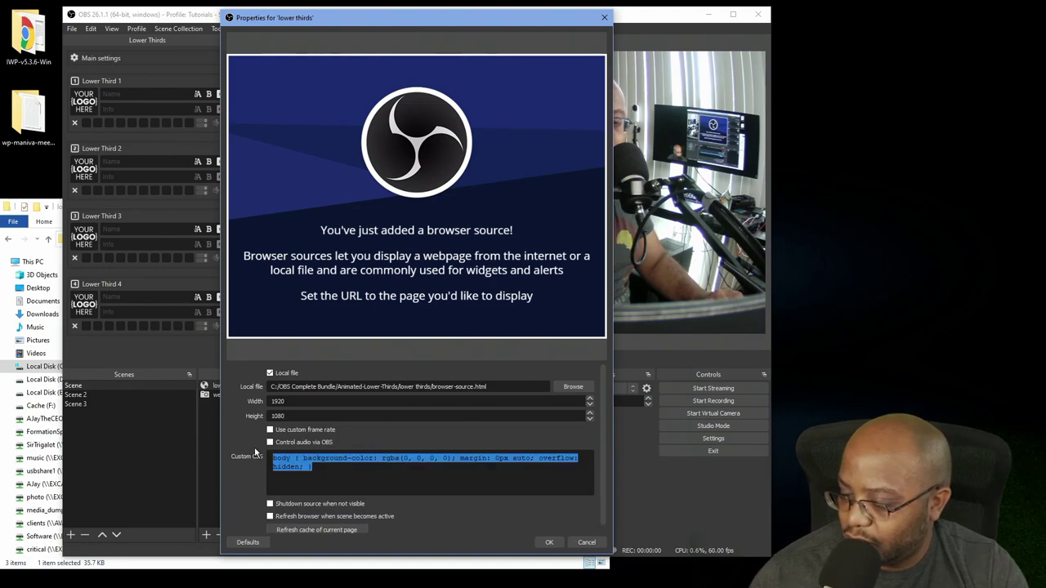
key(BackSpace)
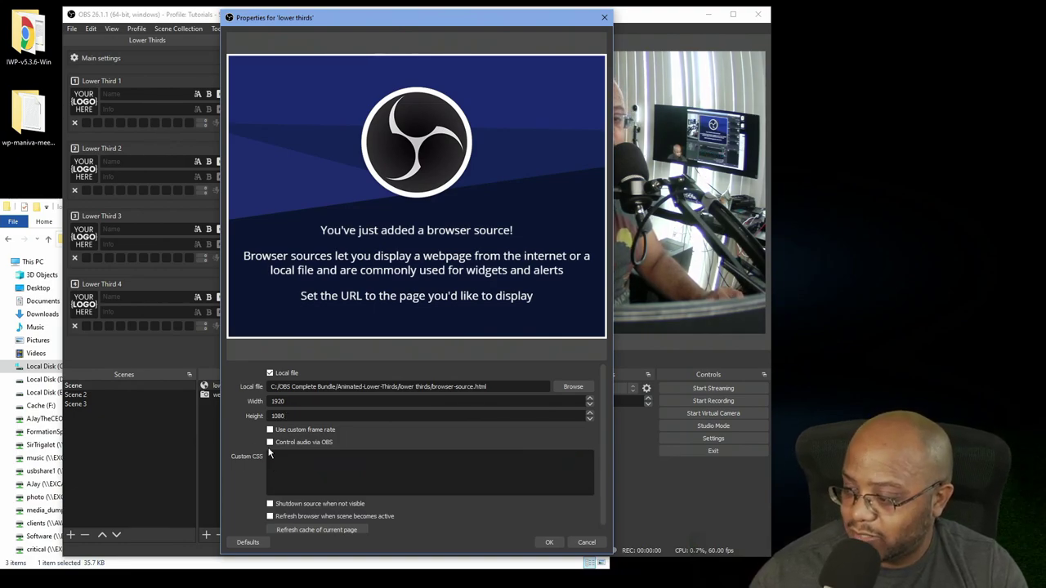
click(269, 504)
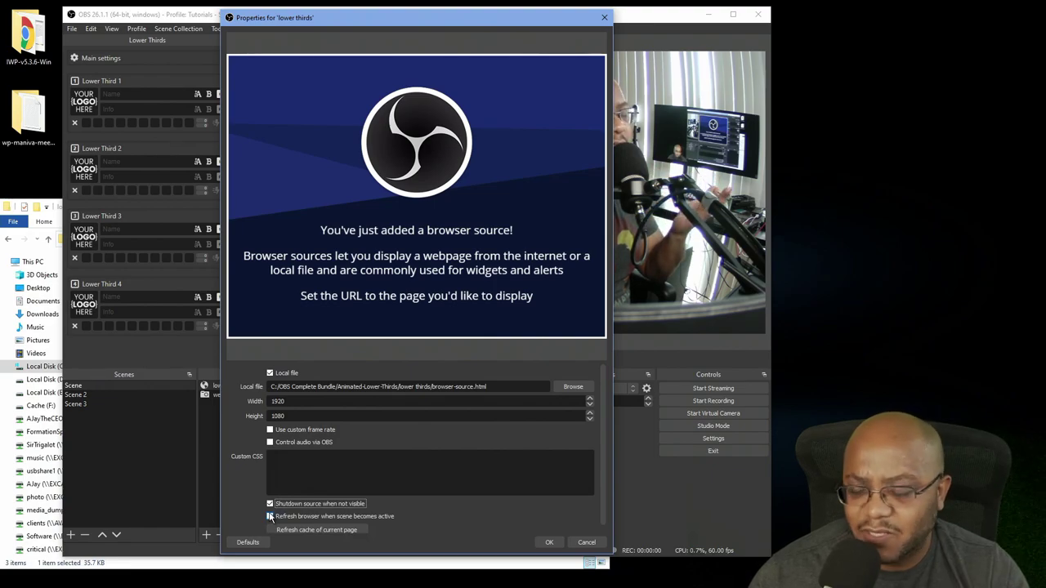
click(271, 518)
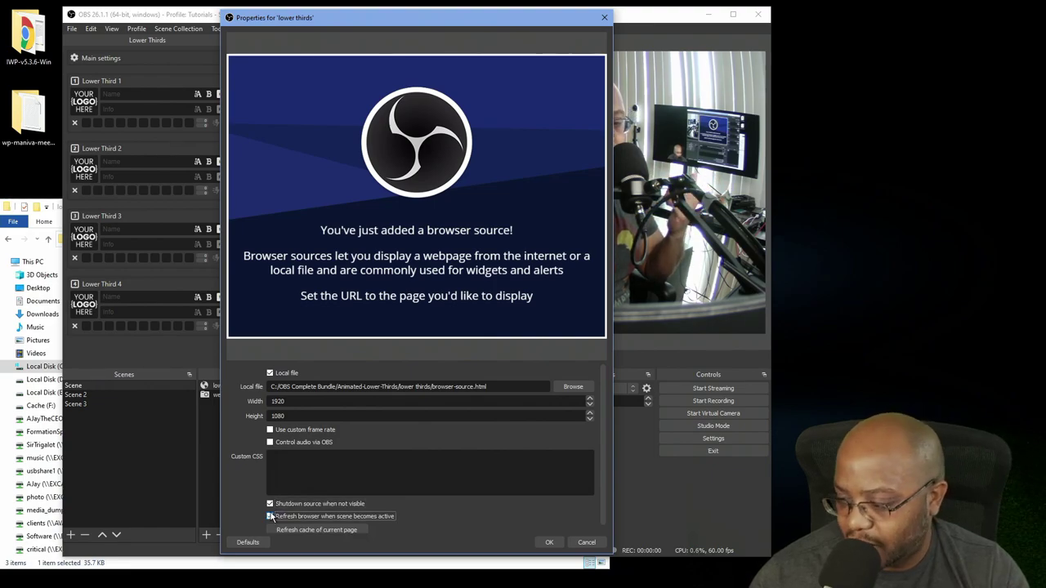
click(548, 543)
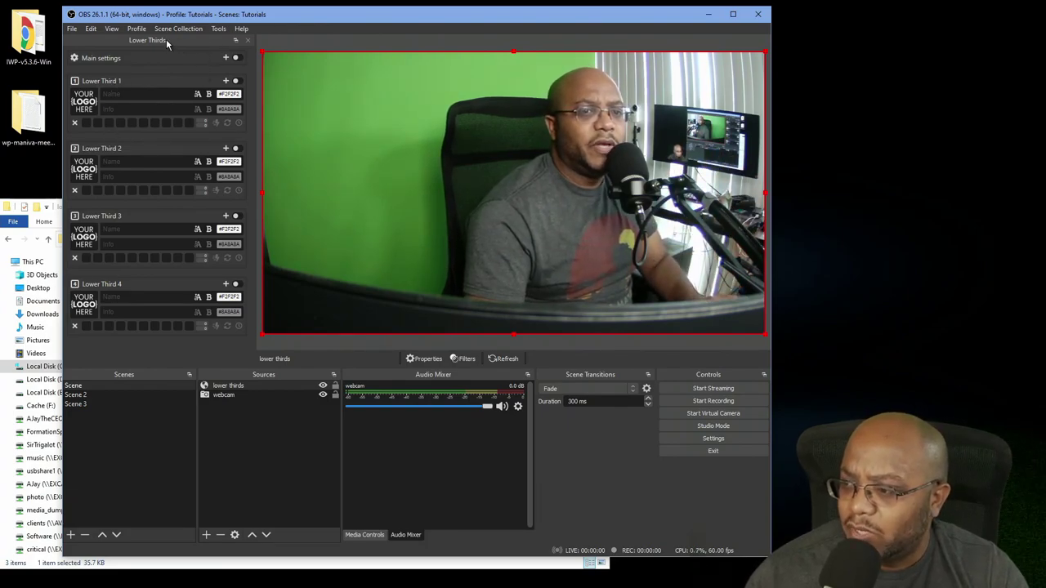
click(219, 28)
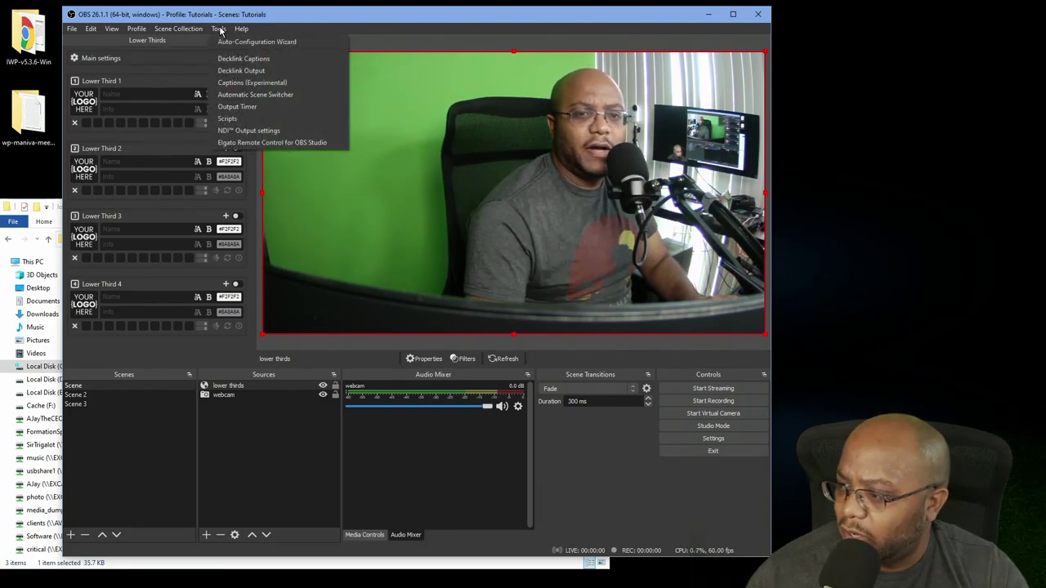
click(606, 474)
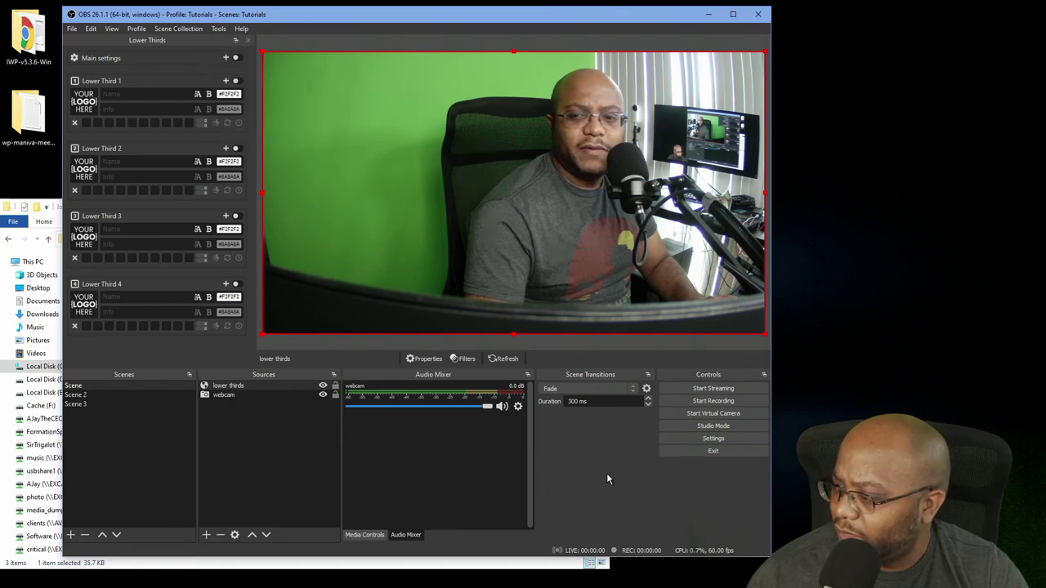
Filter hotkeys by 'lower', bind Lower Third Switch #3 and #4 to Shift+3 and Shift+4, and apply
click(685, 440)
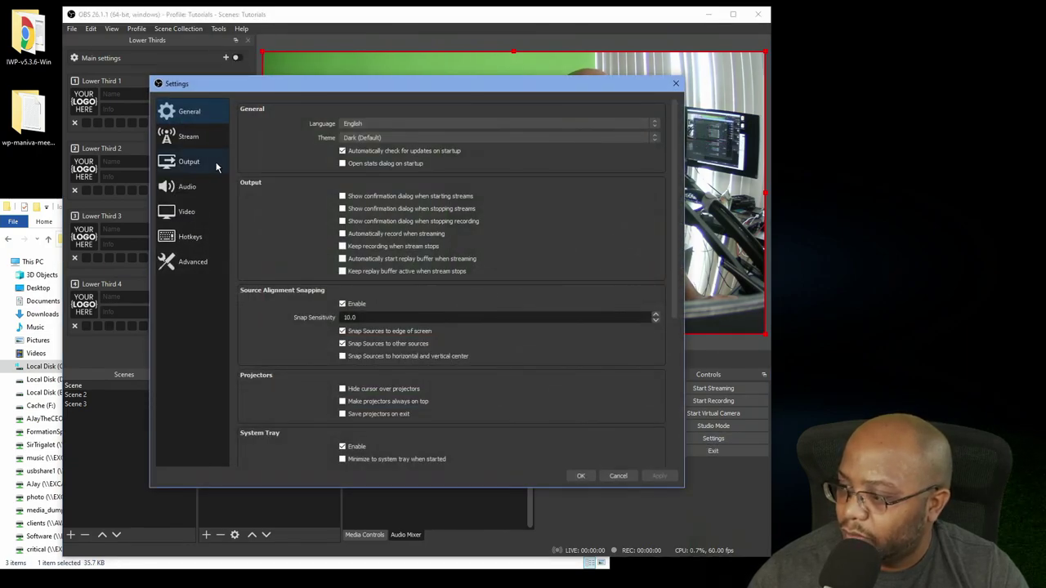
click(190, 236)
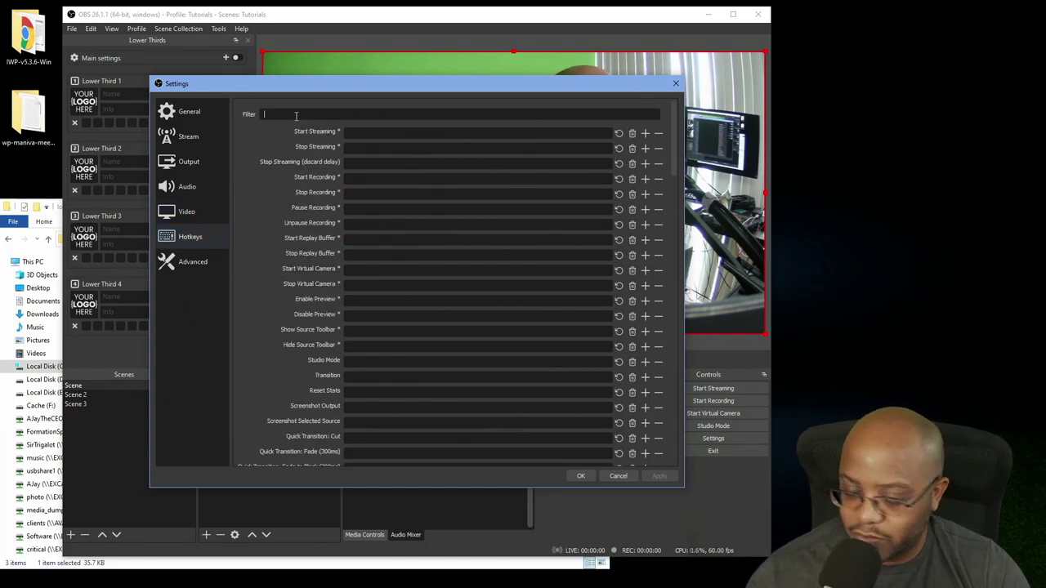
text(lower)
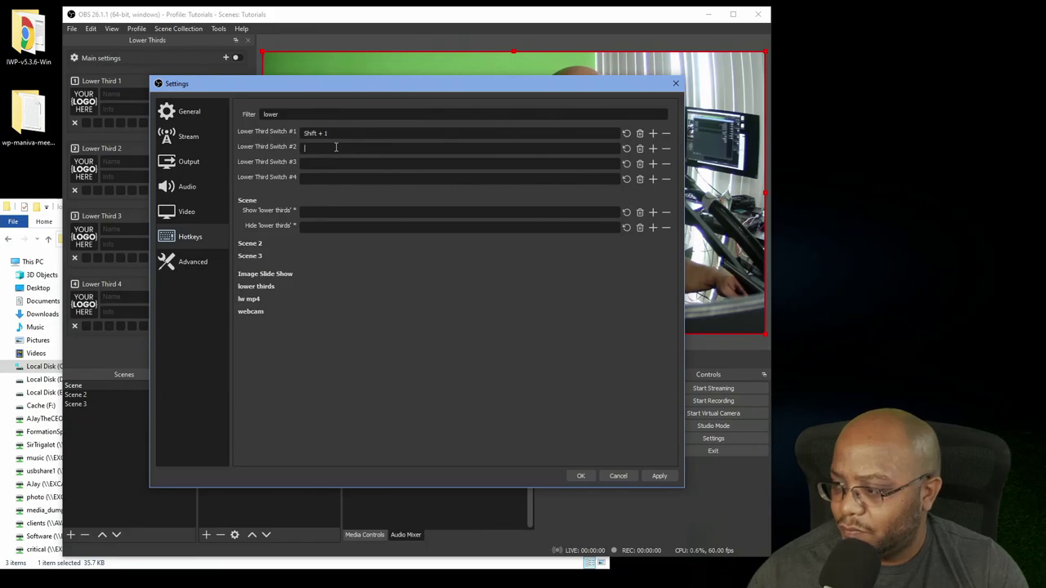
click(335, 163)
key(shift+3)
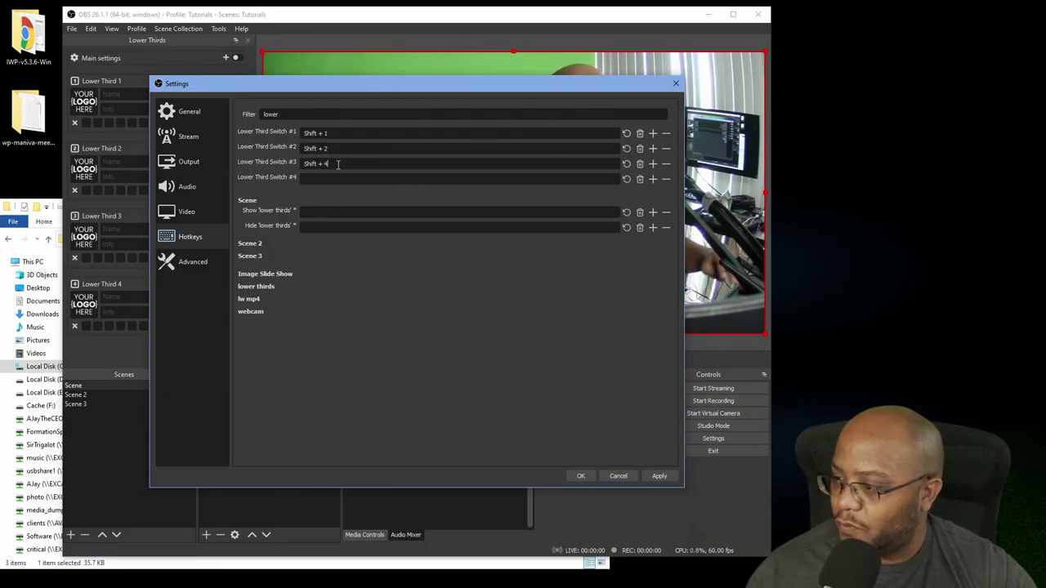
key(shift+4)
key(shift+3)
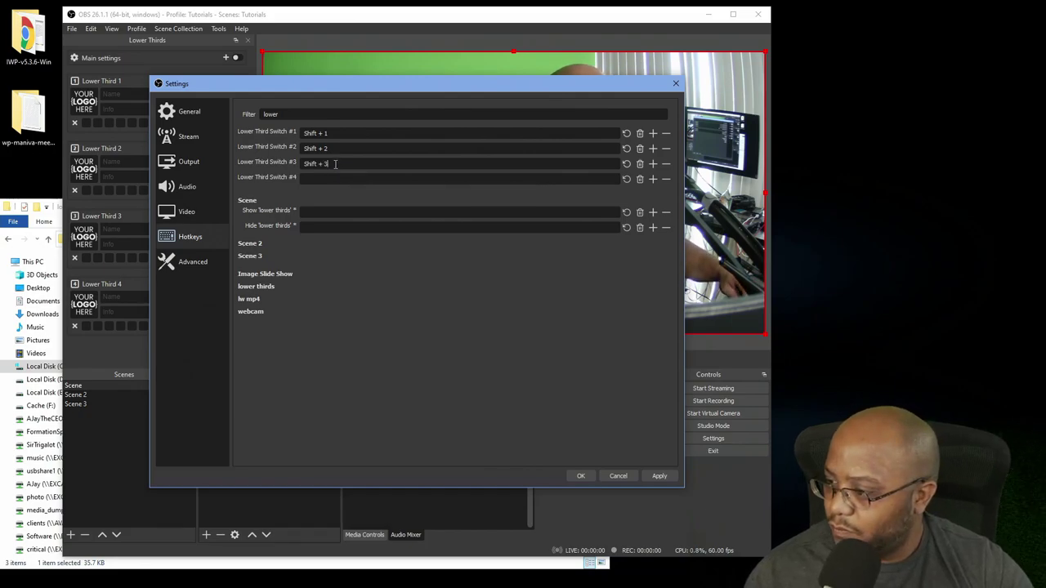
key(shift+4)
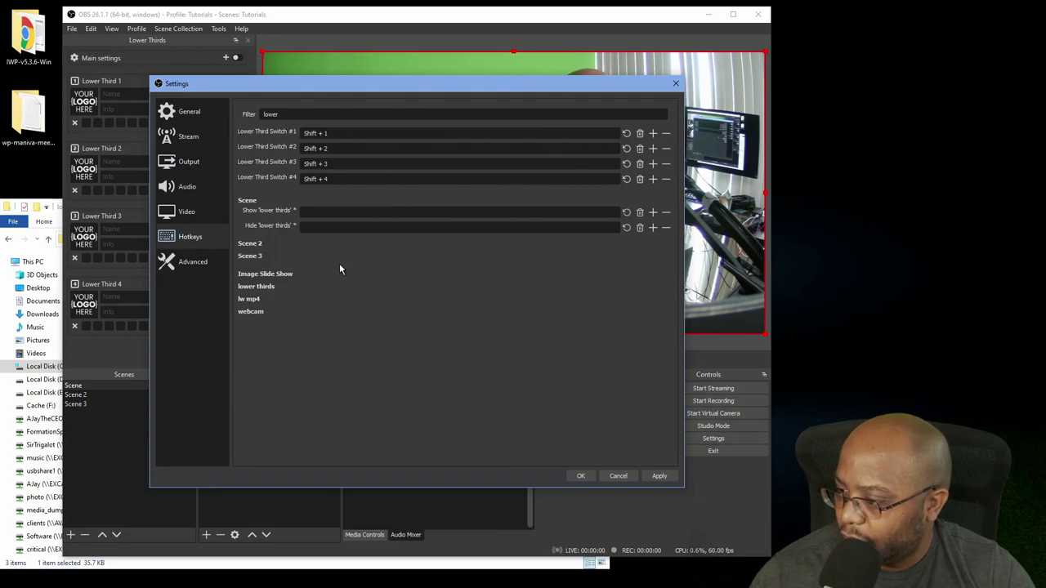
click(659, 477)
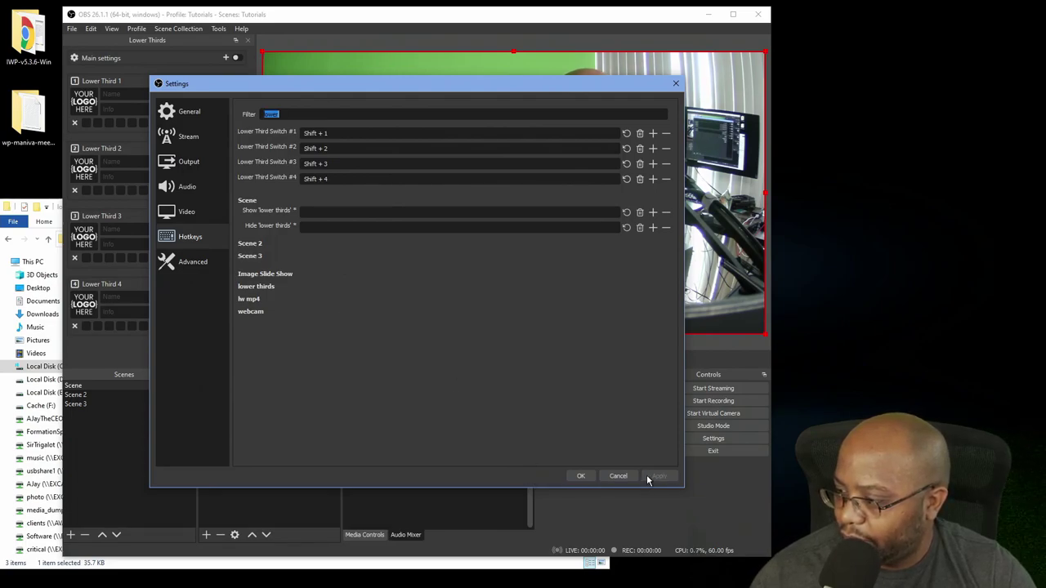
click(580, 476)
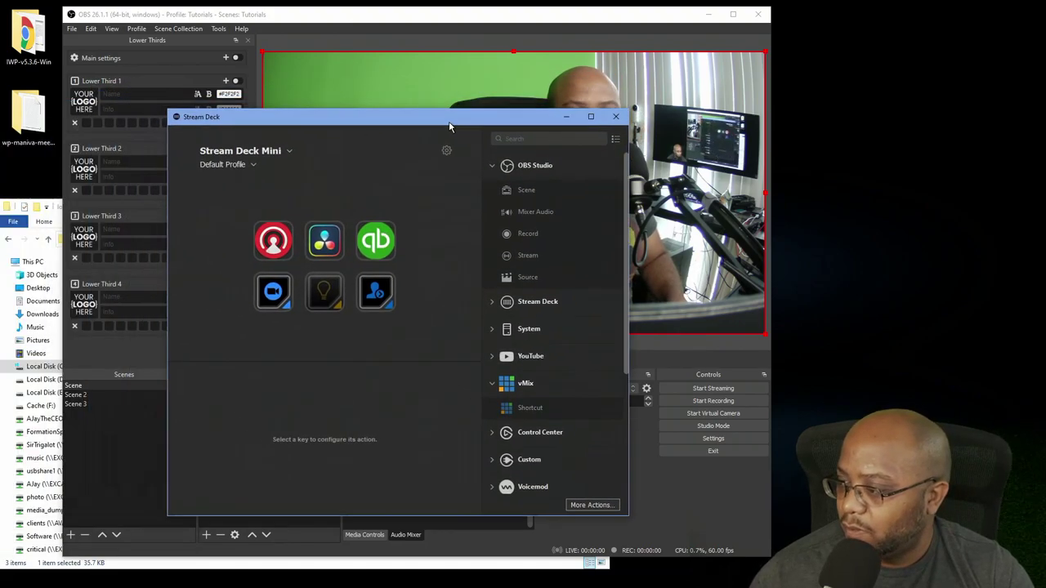
Switch Stream Deck to the OBS profile and delete its Center key
drag(358, 110, 416, 110)
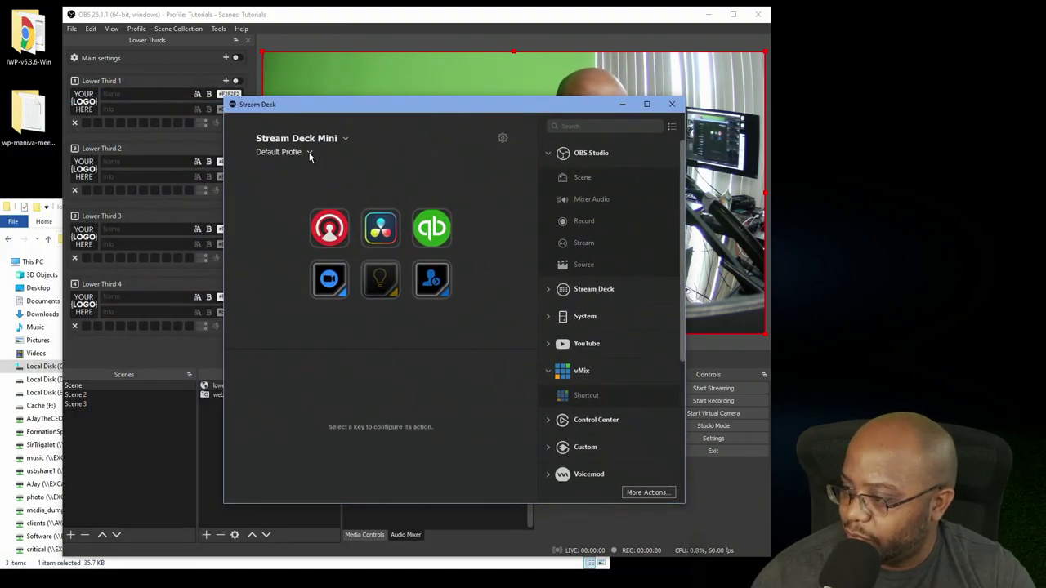
click(310, 152)
click(281, 192)
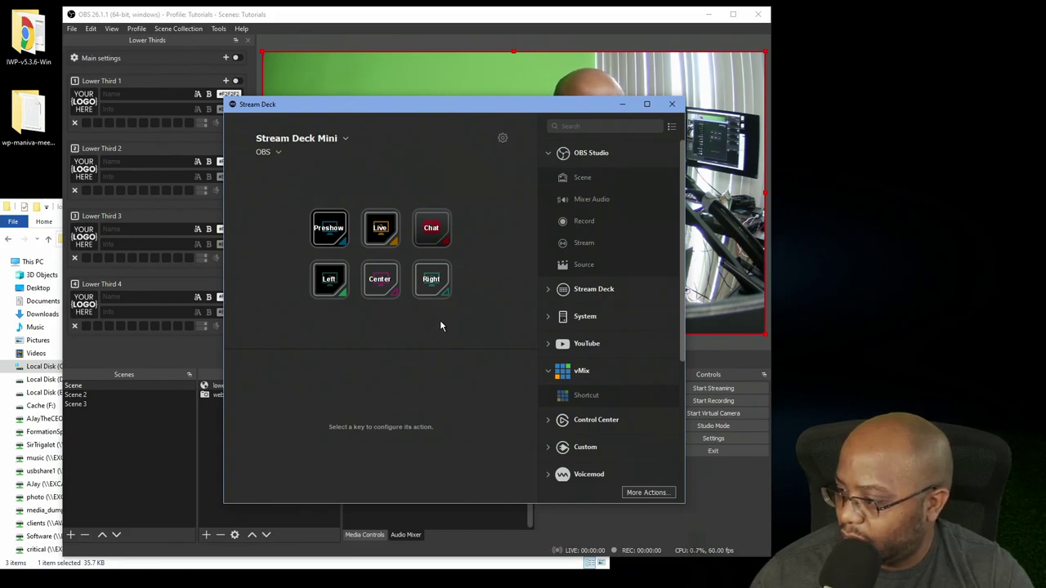
right_click(385, 284)
click(391, 300)
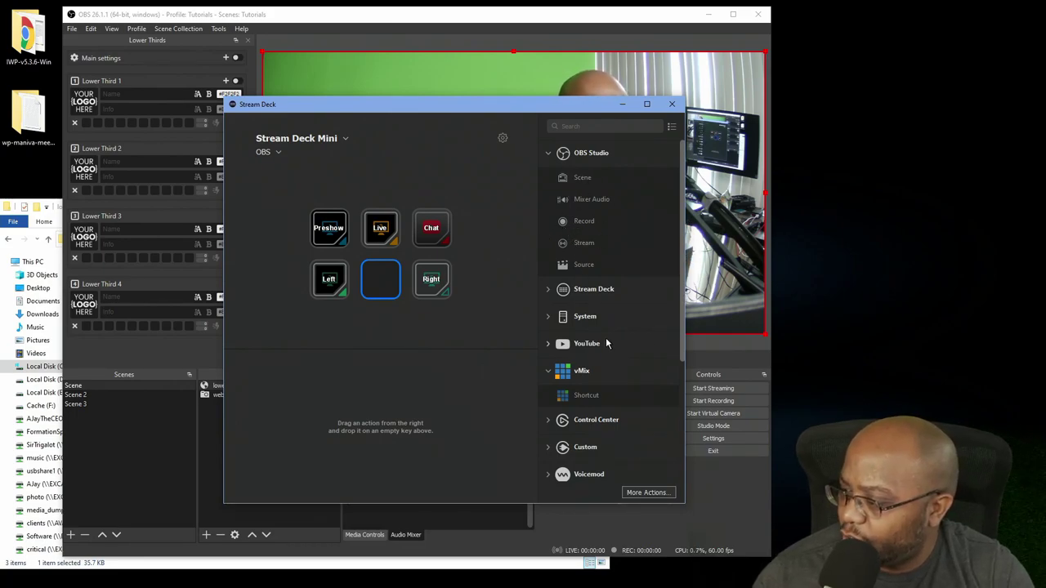
Place a System Hotkey action bound to Shift+1 on the empty key, titled 'Lower Third 1'
click(550, 318)
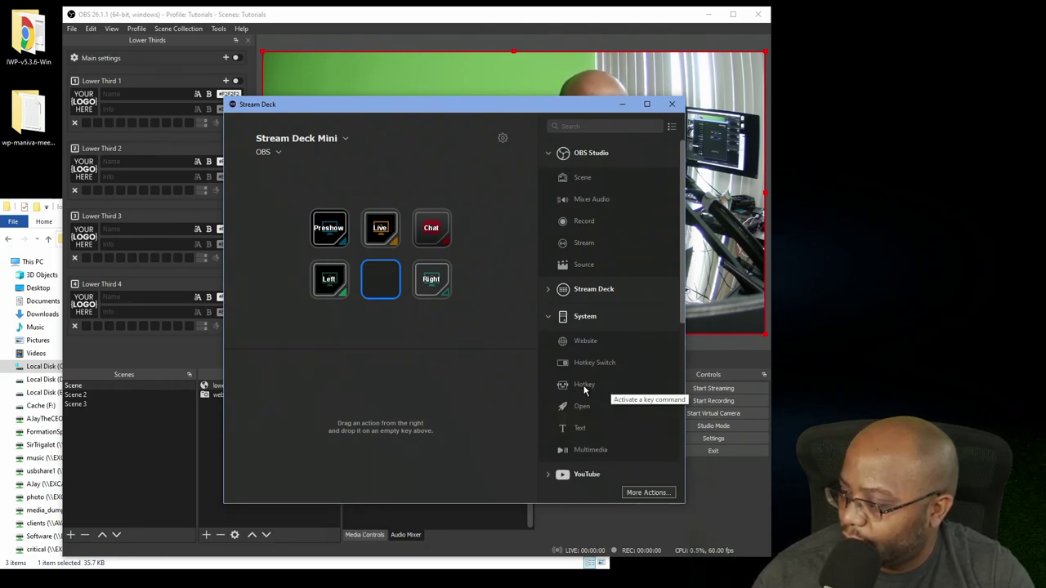
drag(583, 391, 391, 282)
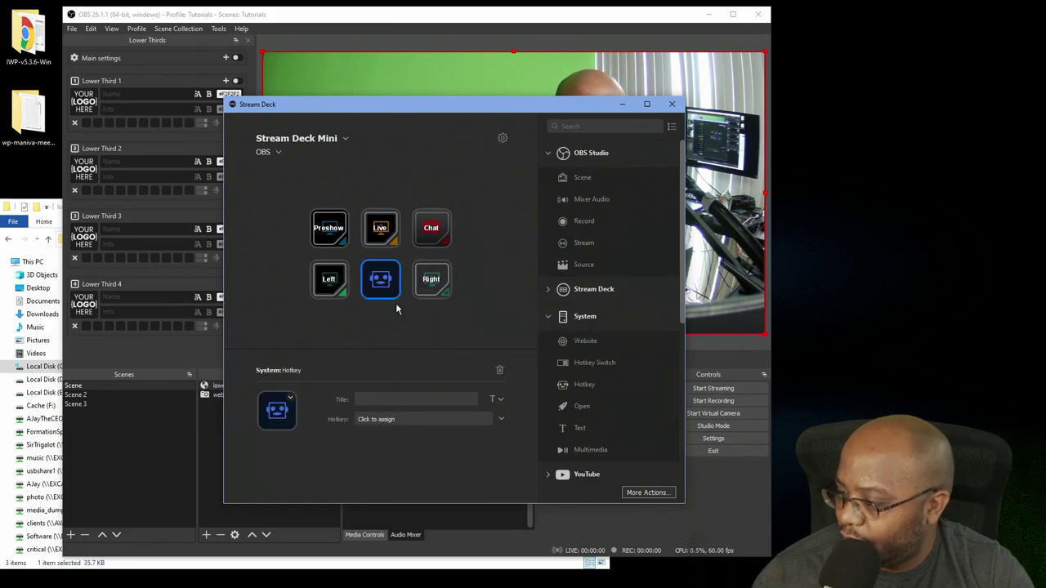
click(396, 420)
key(shift+1)
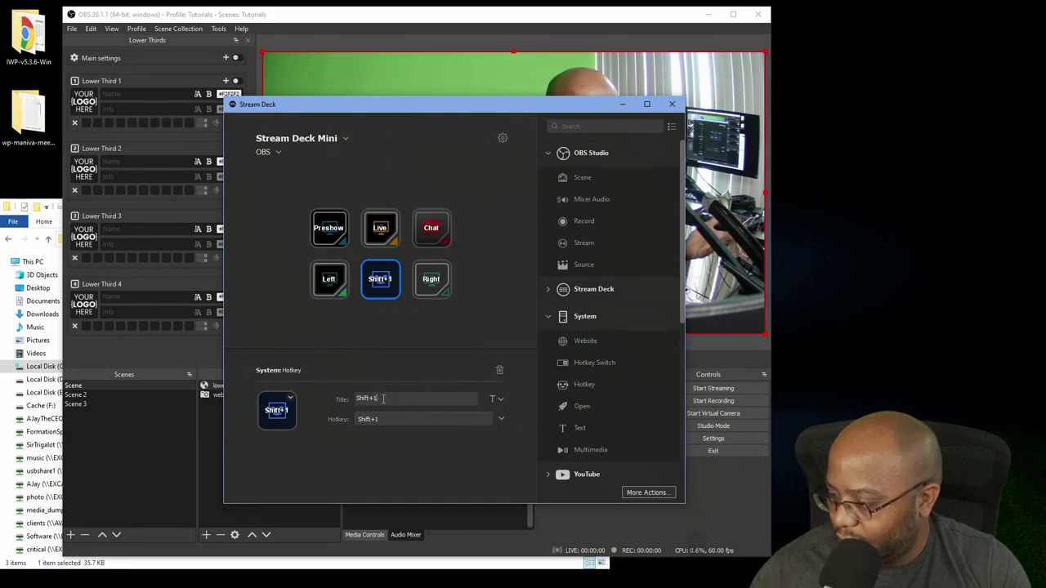
drag(387, 397, 330, 395)
text(Lower T)
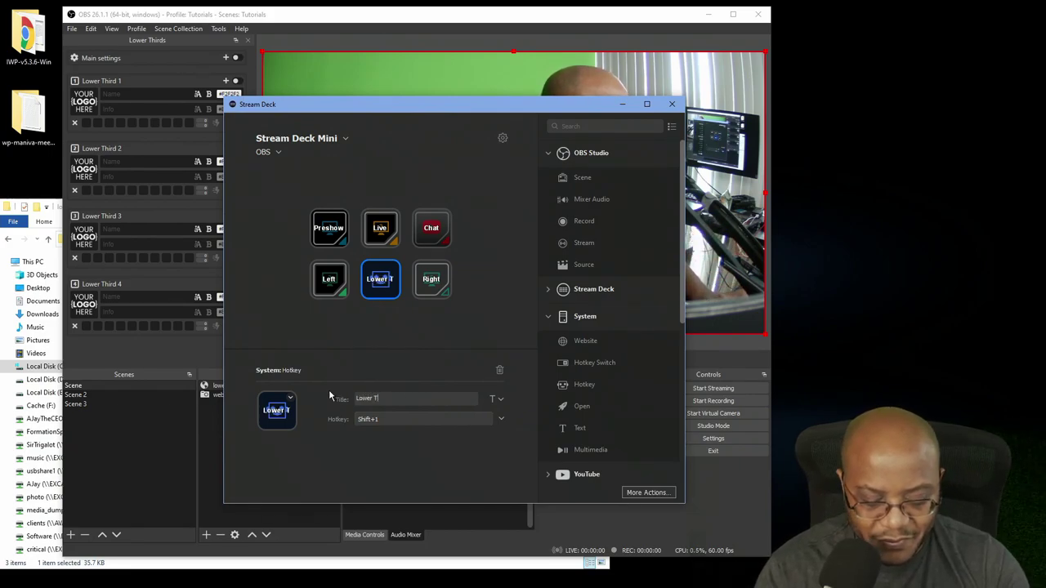
text(hird 1)
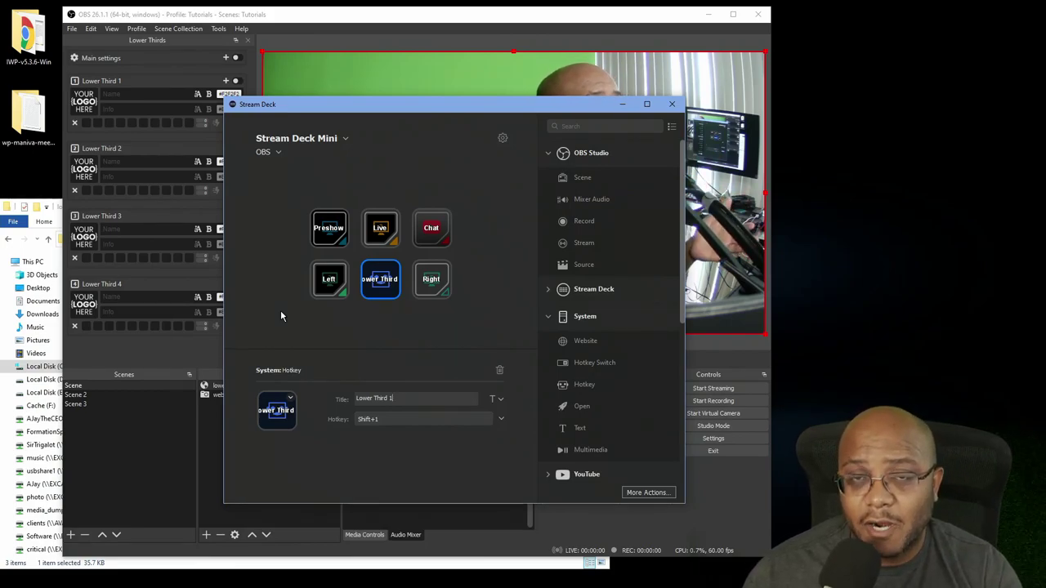
Enable and expand the lower thirds main settings, set Global Times in-out to 2, and check Lower Third 1's name colour
click(330, 20)
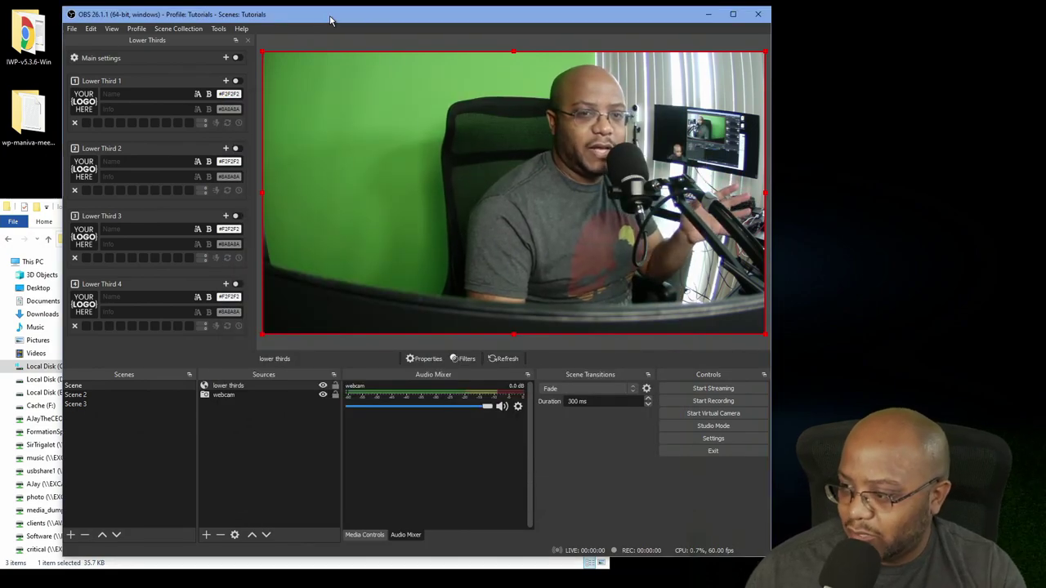
click(237, 59)
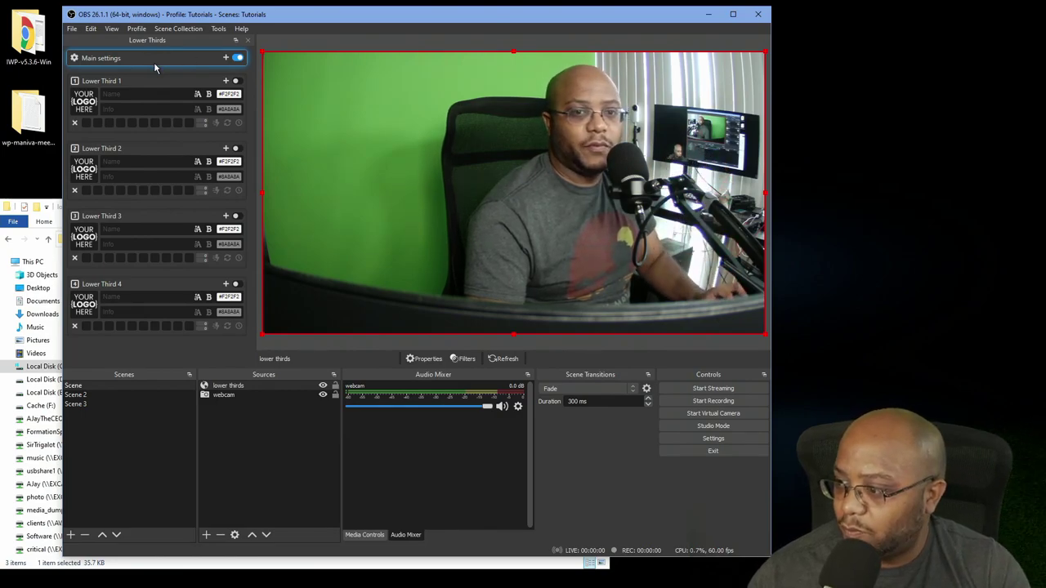
click(226, 59)
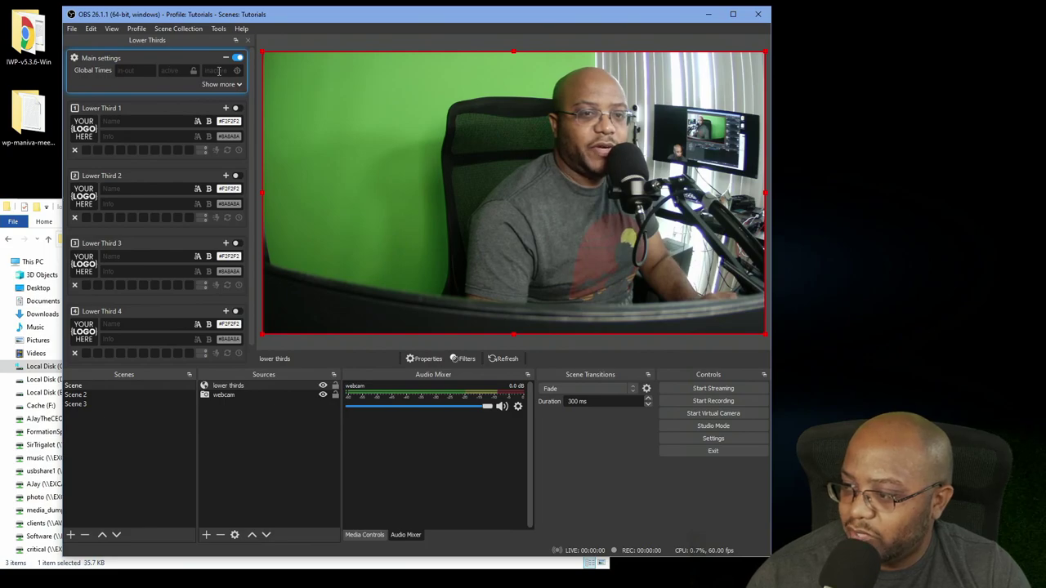
click(132, 72)
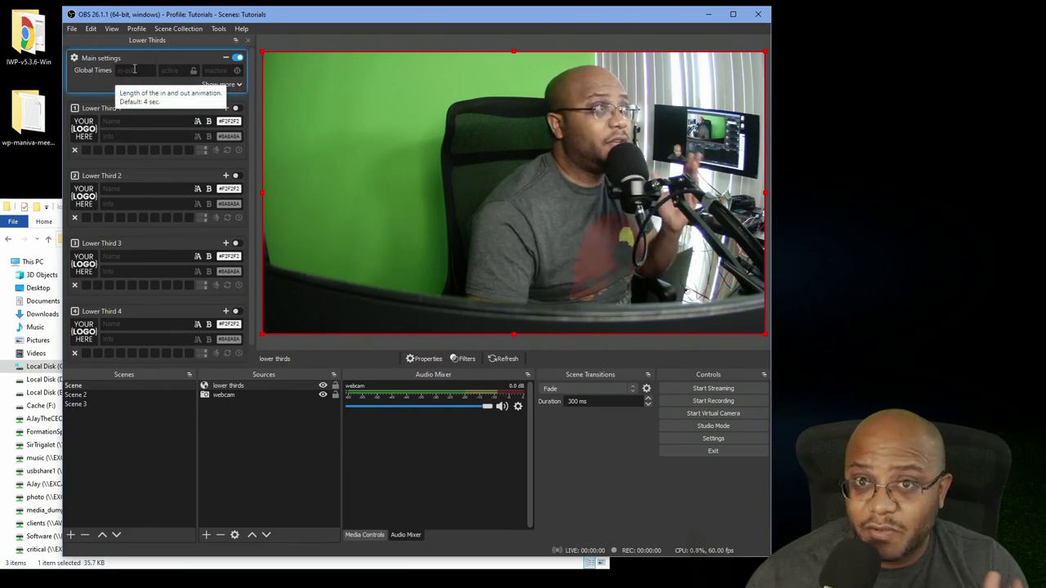
text(2)
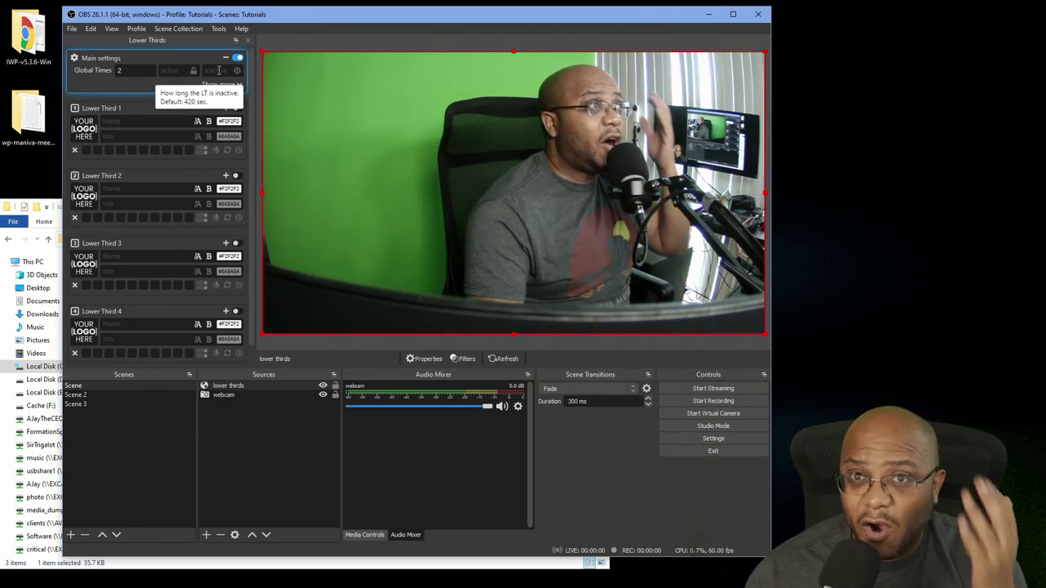
click(237, 125)
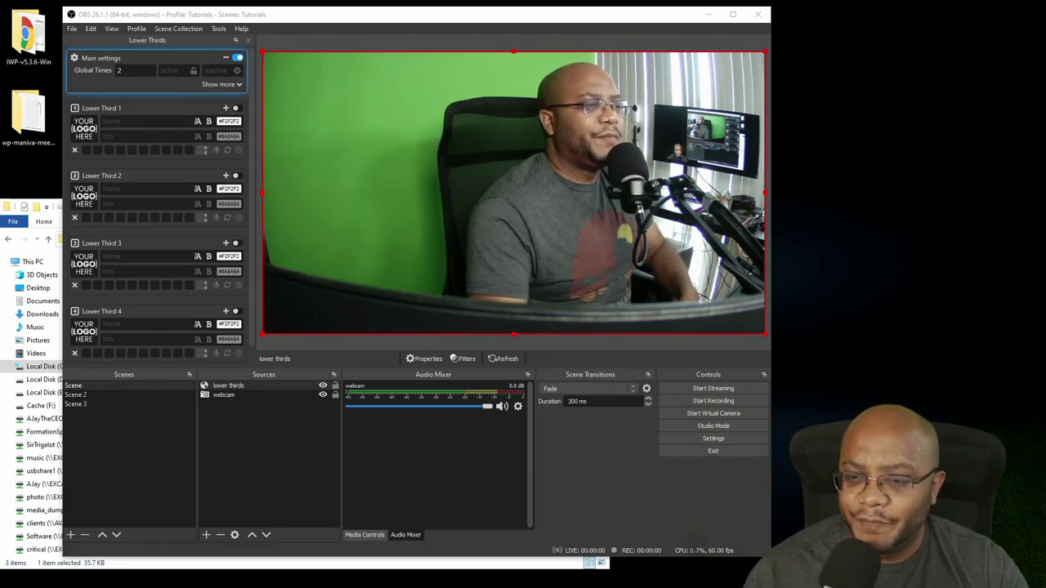
key(alt+Tab)
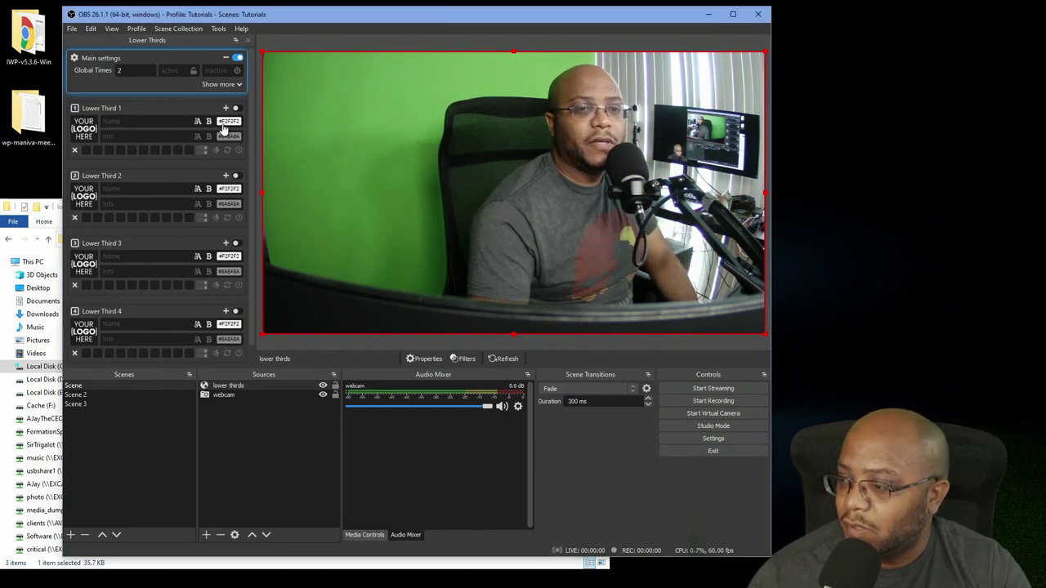
Show more lower thirds settings, keep the Dark theme, and switch to the Customs tab
click(238, 85)
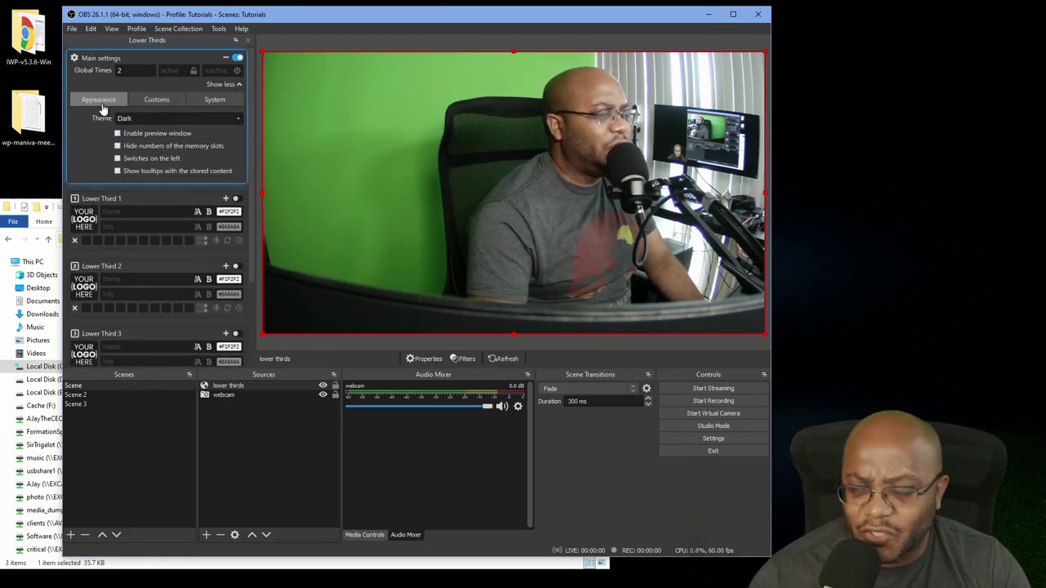
click(218, 121)
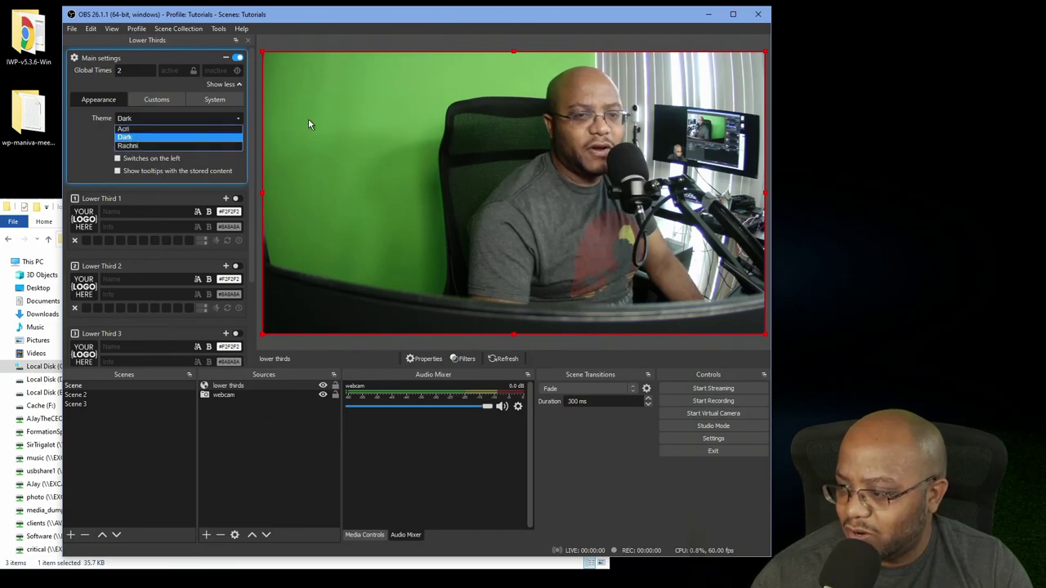
click(238, 119)
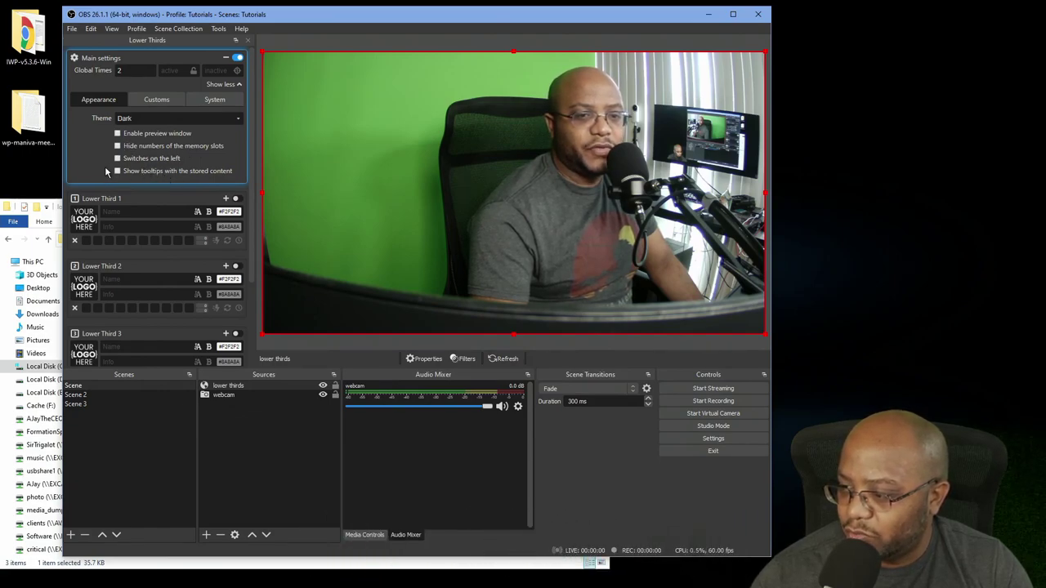
click(163, 108)
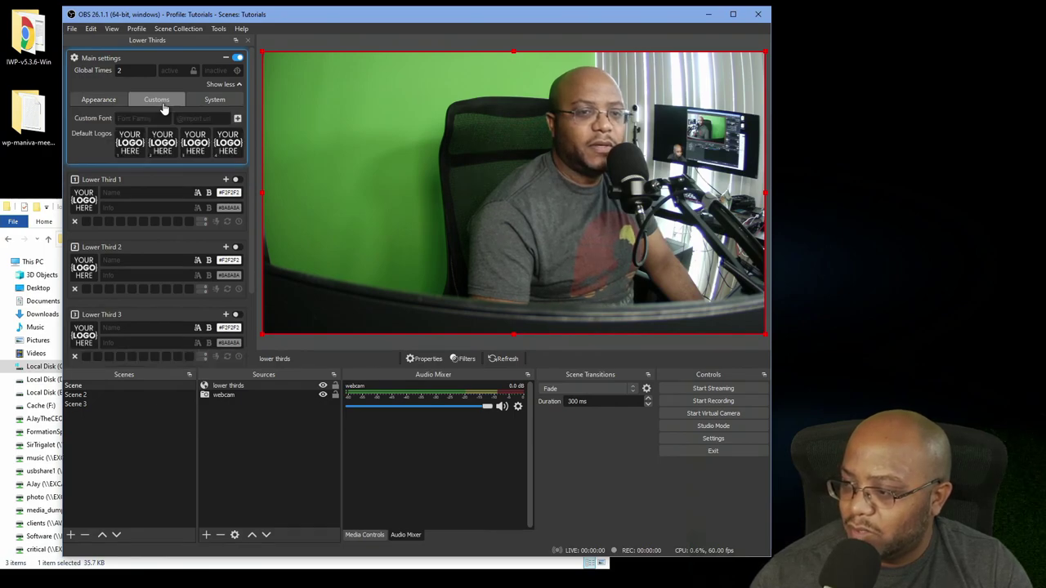
Load new logo.png into the first Default Logos slot, with Explorer showing Animated-Lower-Thirds
click(56, 211)
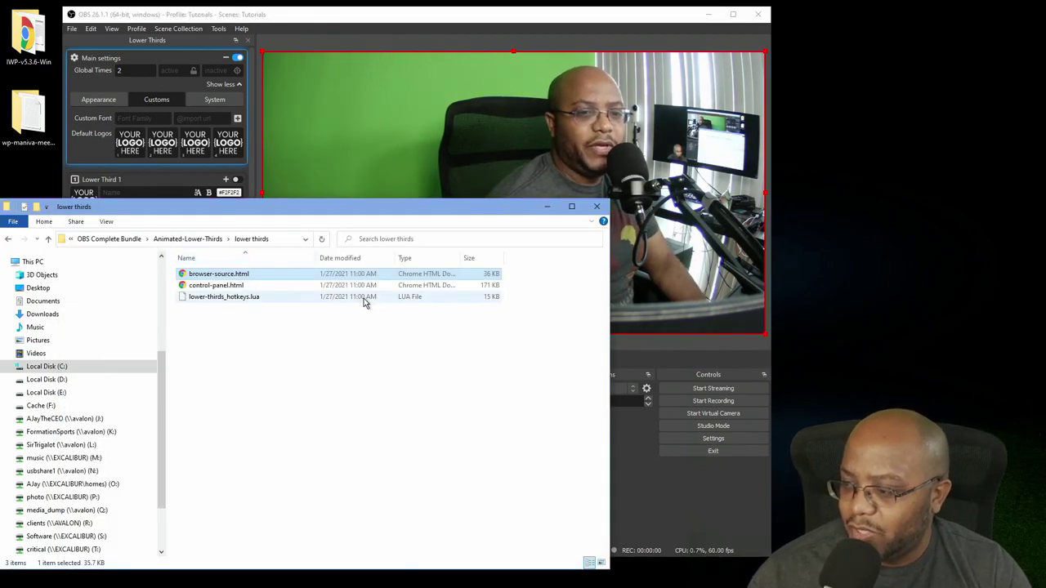
click(193, 241)
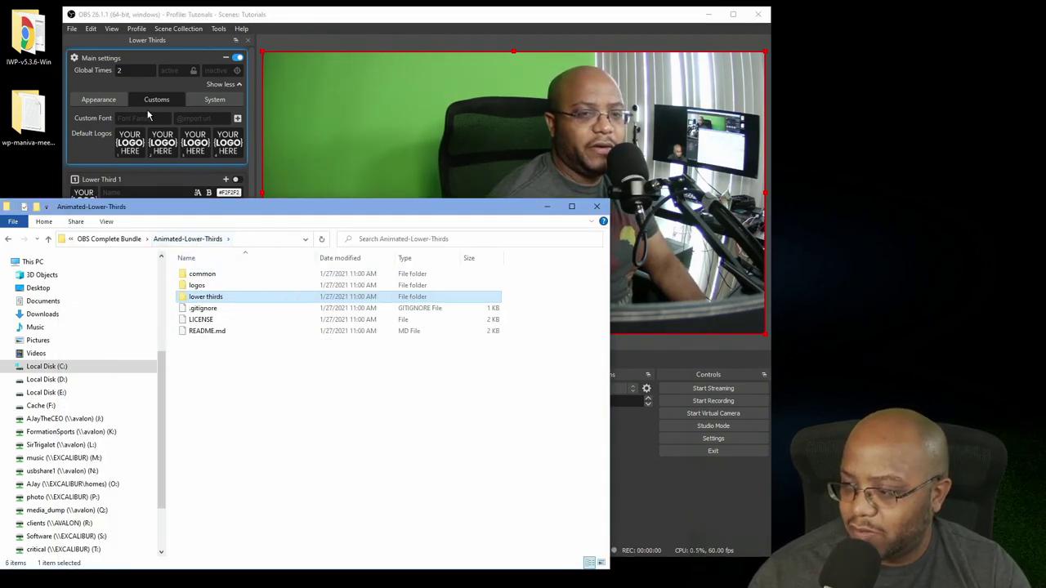
click(129, 144)
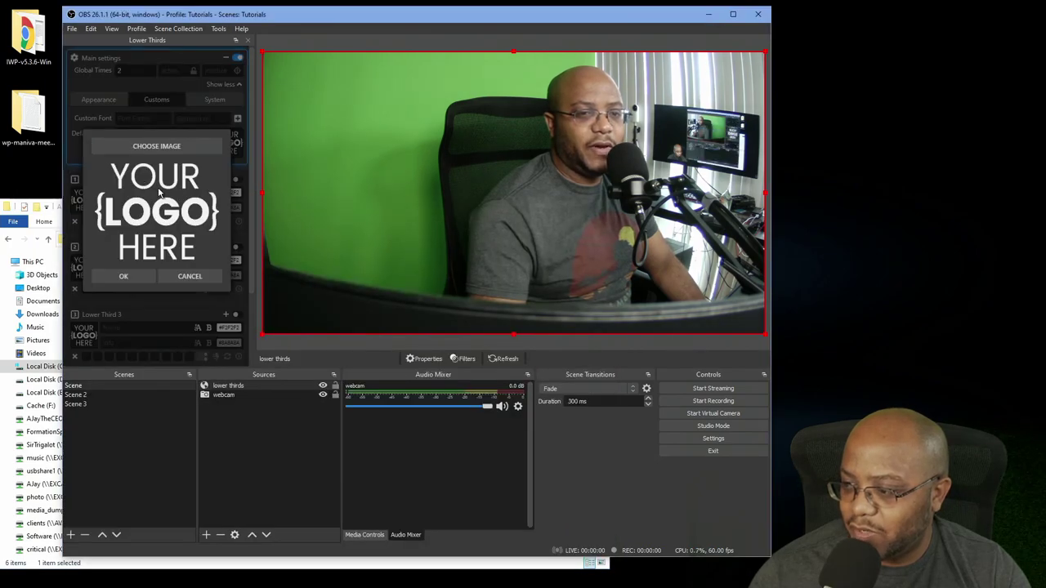
click(156, 147)
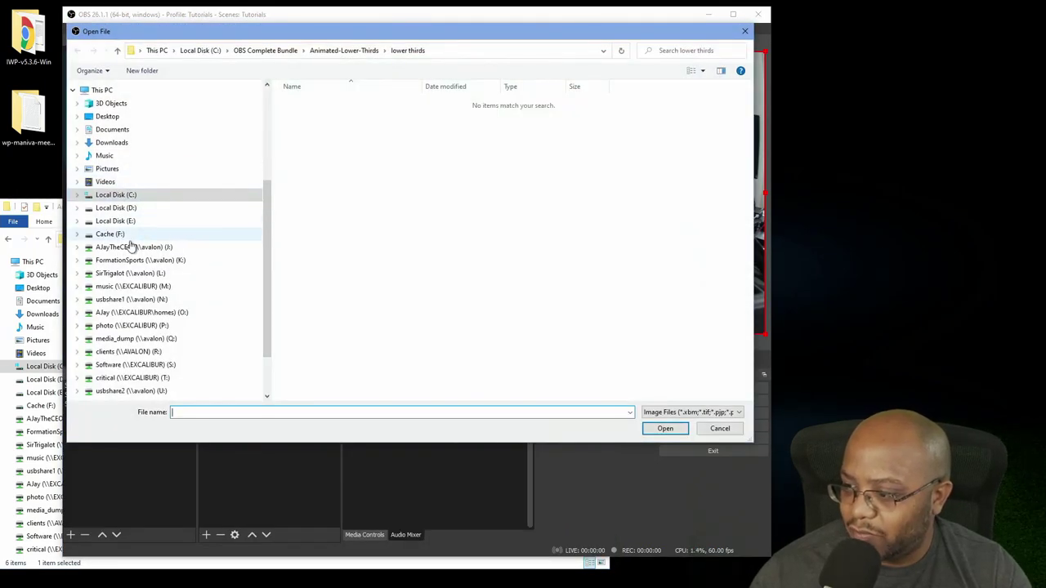
click(132, 247)
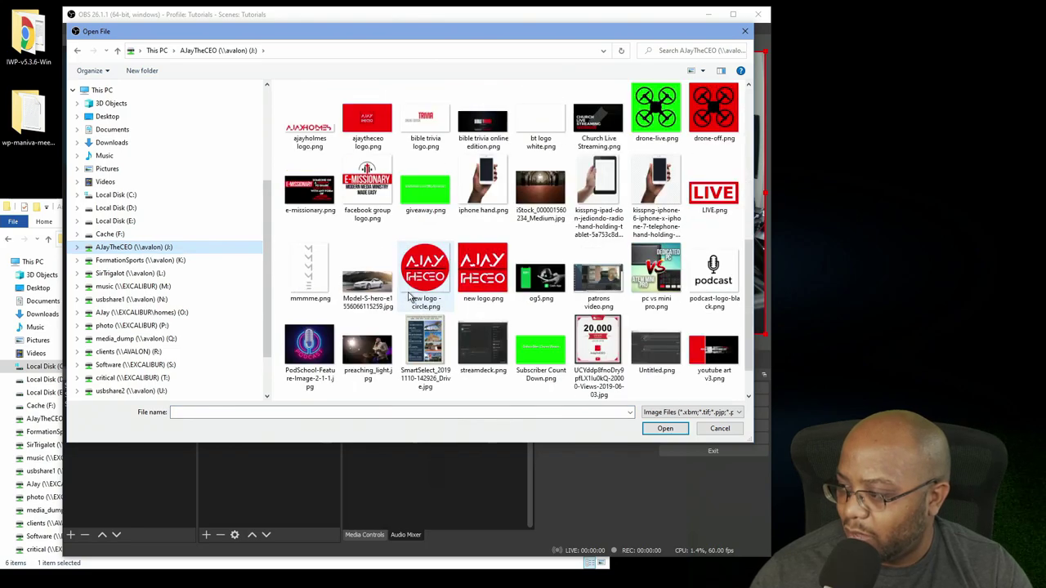
double_click(487, 271)
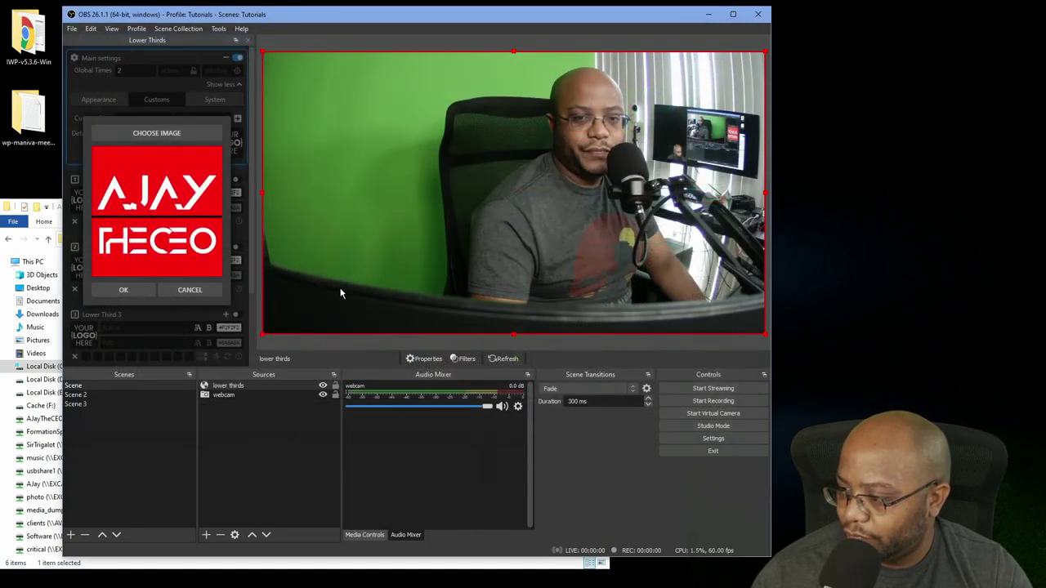
click(124, 291)
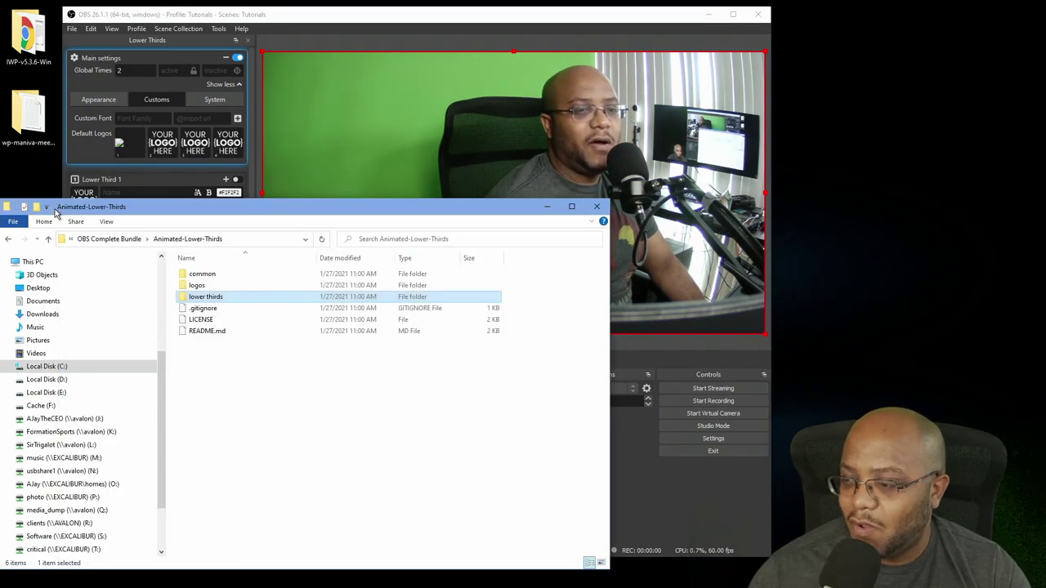
click(57, 210)
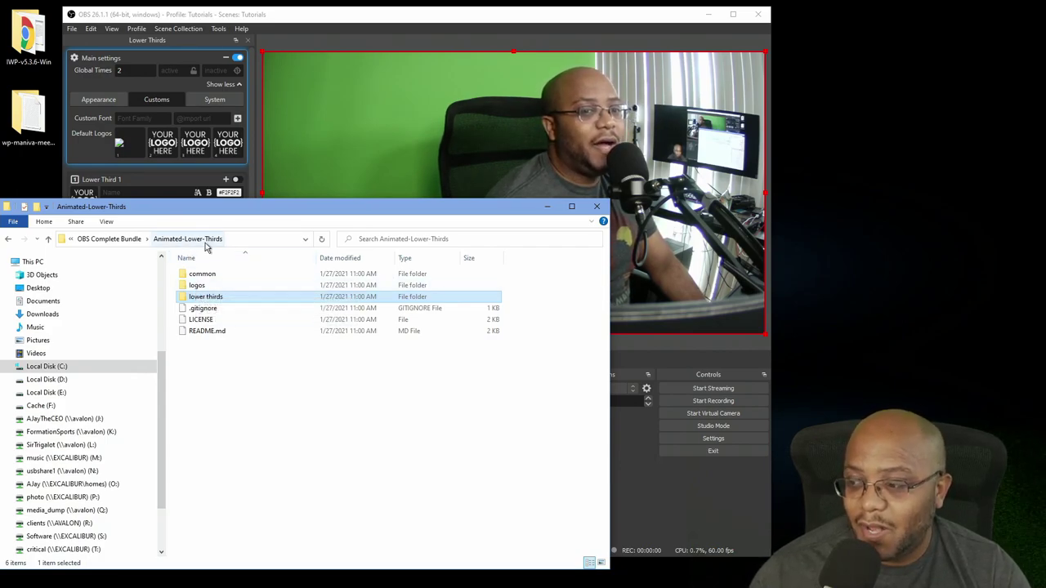
Open the logos folder, then select the circle logo, LIVE, YouTube and podcast PNGs on J:
double_click(196, 284)
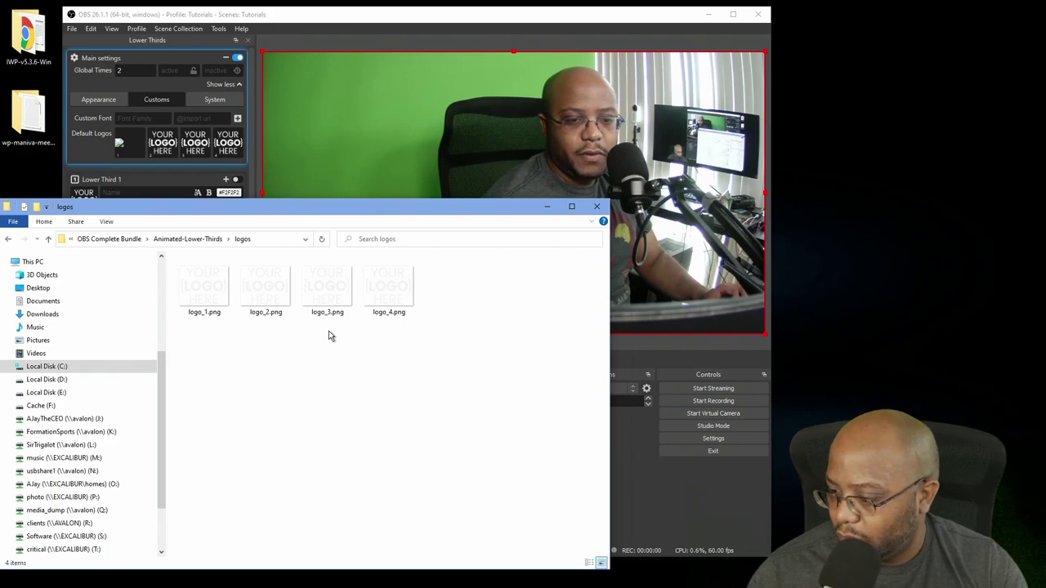
key(super+e)
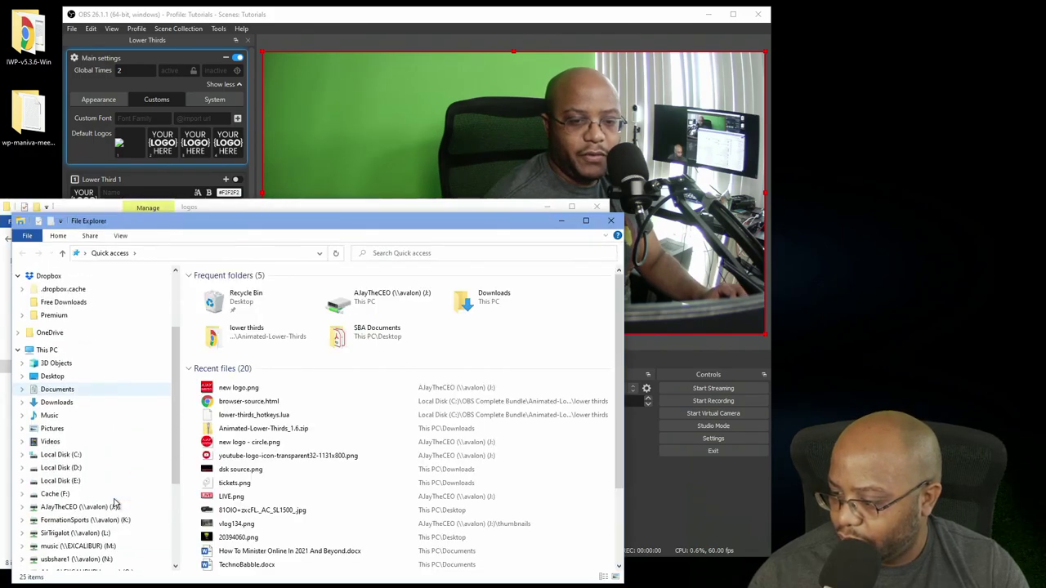
click(74, 506)
scroll(298, 524, down, 5)
scroll(298, 524, down, 5)
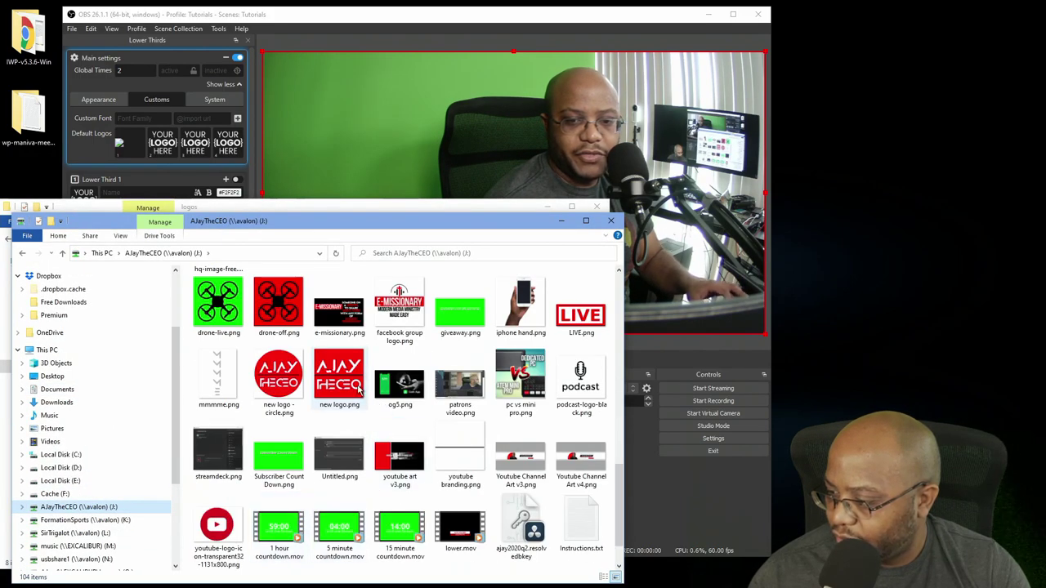
click(278, 372)
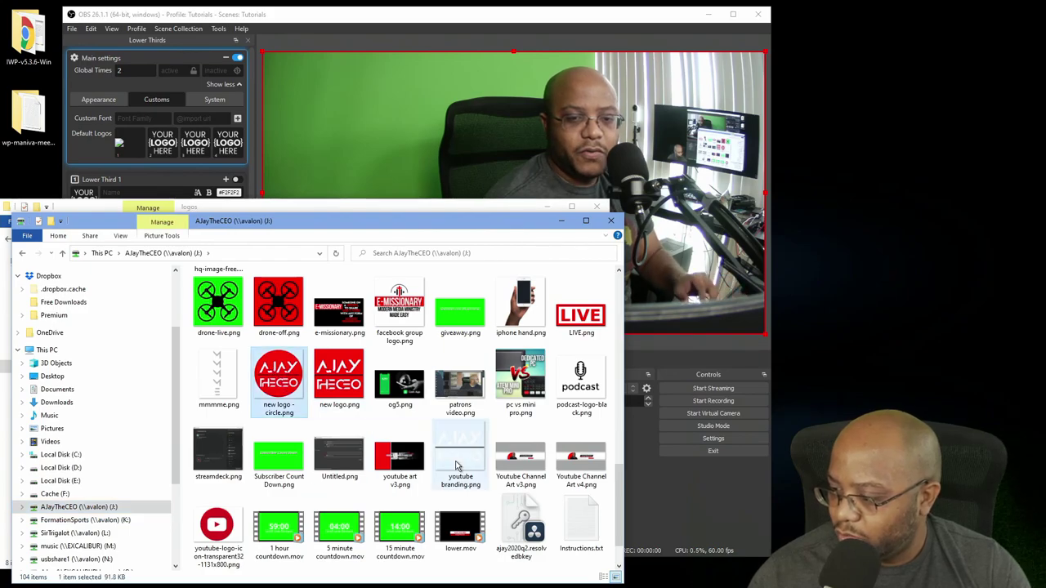
ctrl+click(581, 311)
ctrl+click(216, 527)
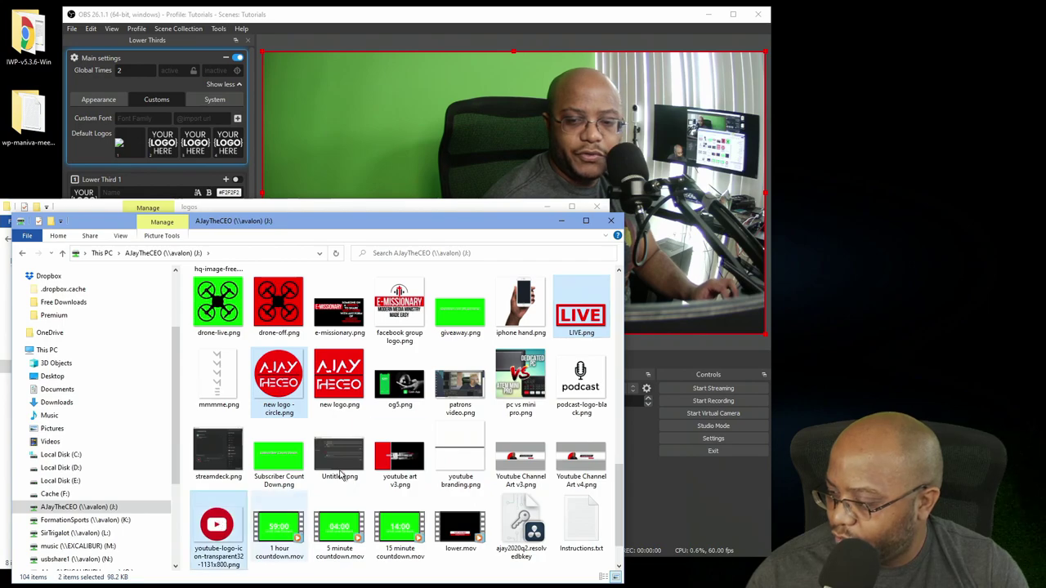
scroll(490, 445, down, 1)
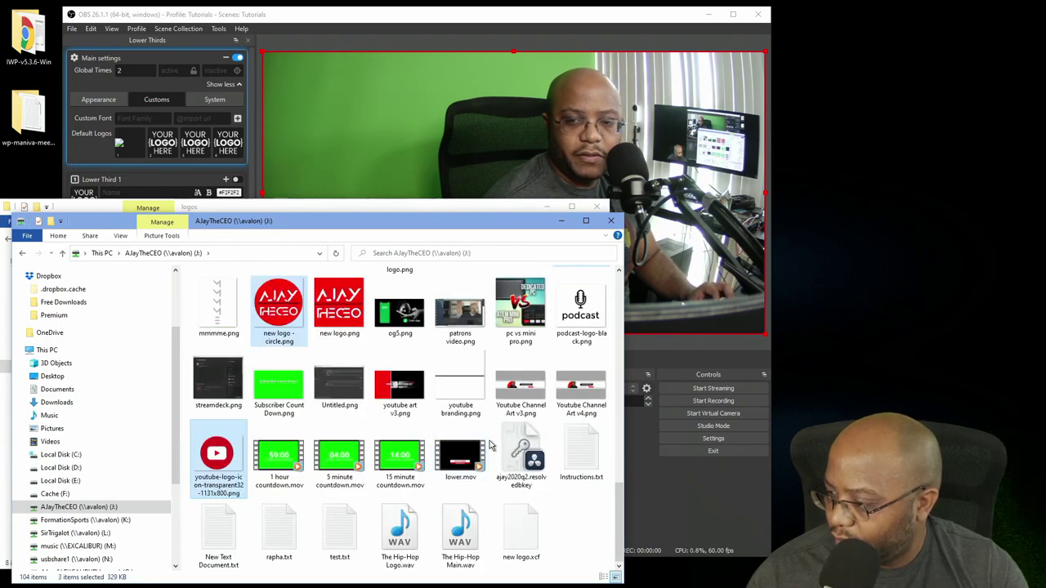
scroll(490, 445, up, 2)
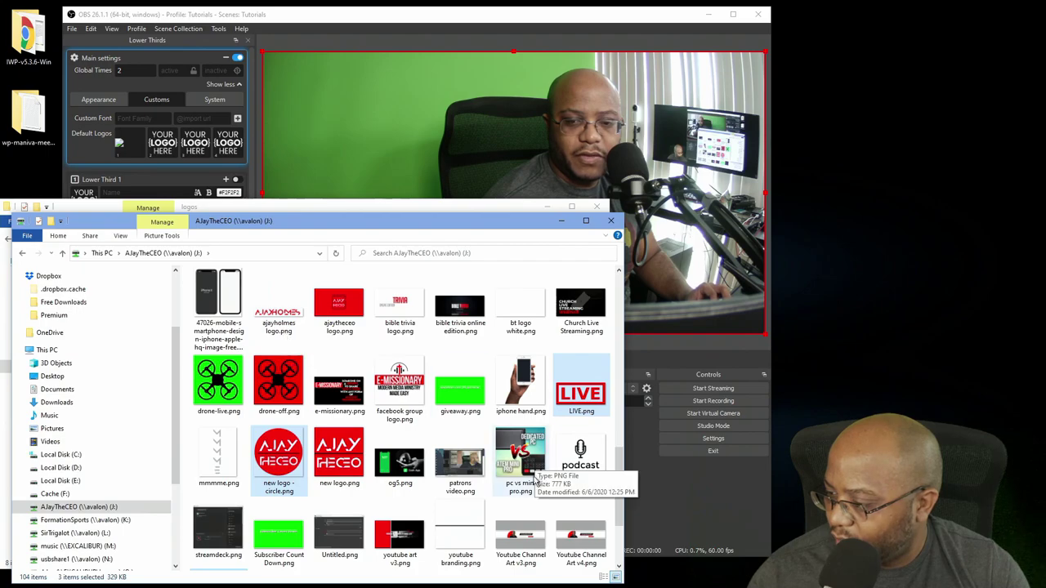
ctrl+click(580, 463)
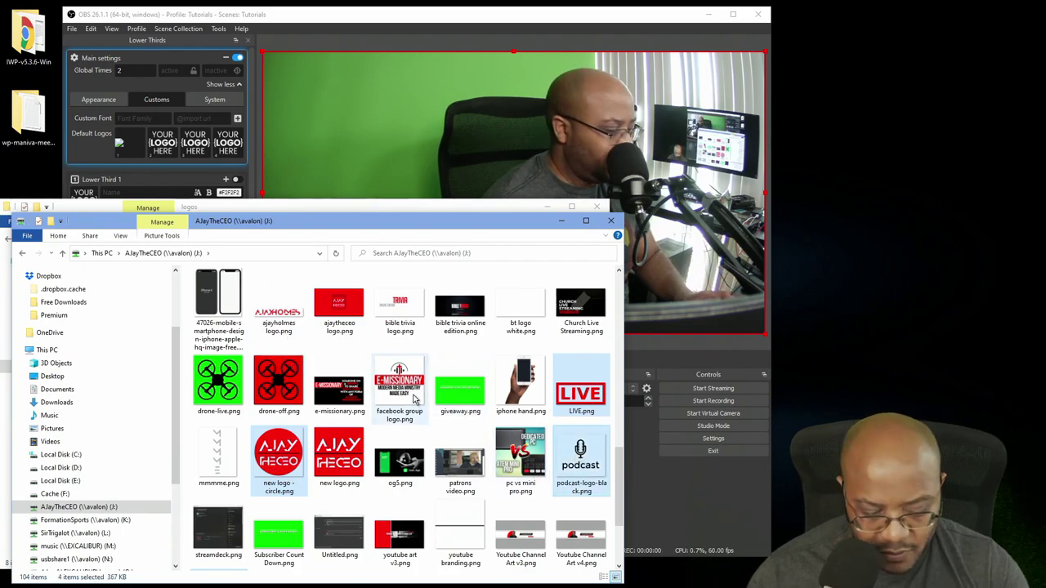
Drag the selected PNGs into the logos folder and select logo_1.png
click(290, 205)
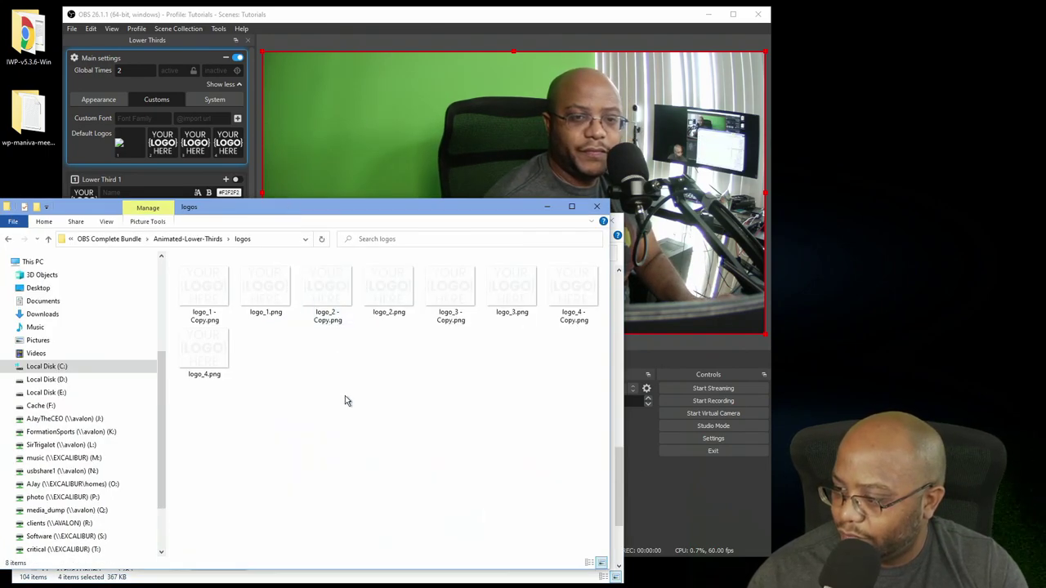
drag(493, 216, 509, 43)
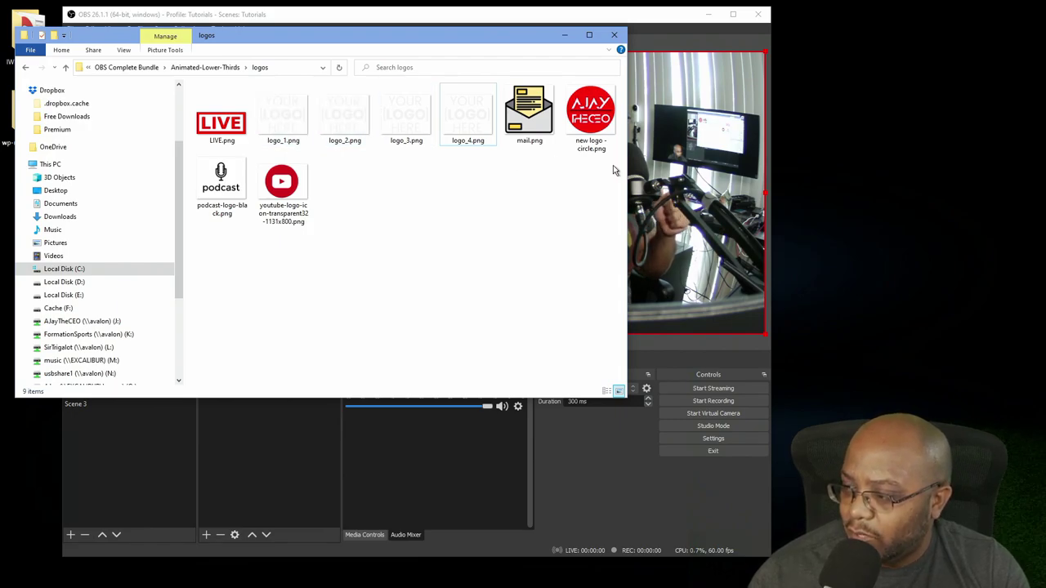
click(296, 122)
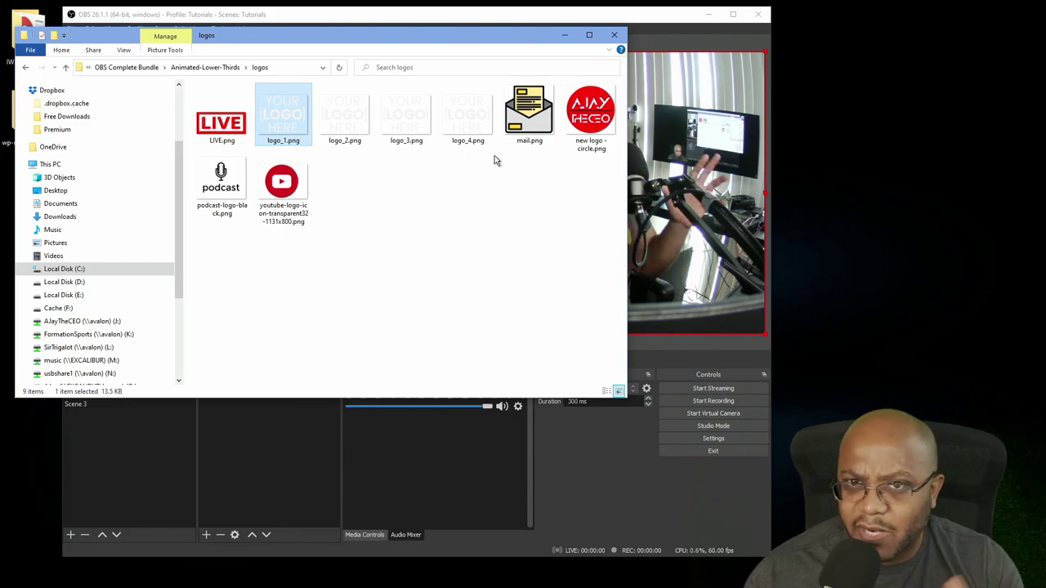
Give Lower Third 1 the new logo - circle.png image and Lower Third 2 the YouTube logo
click(614, 35)
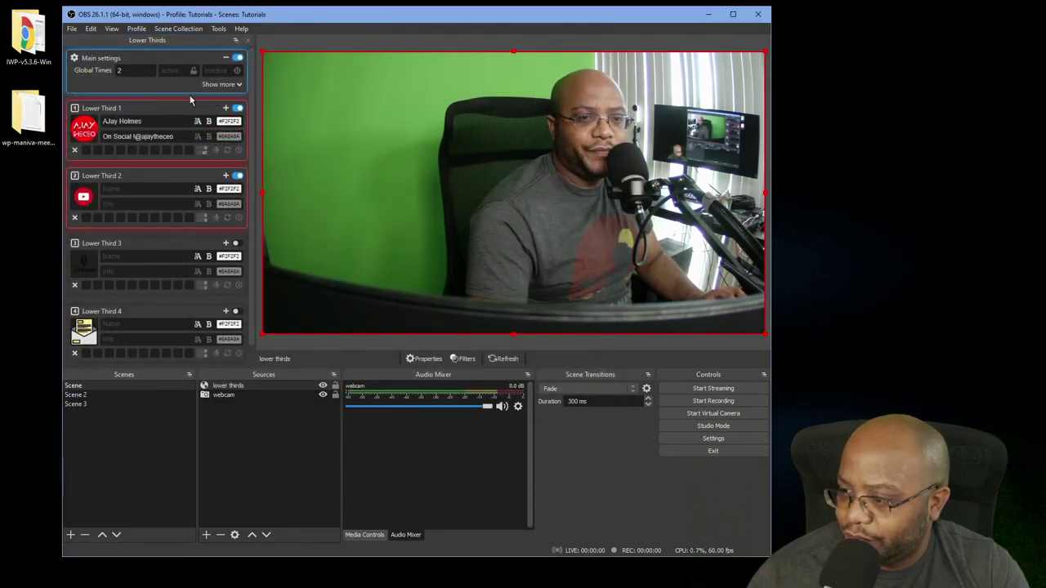
click(84, 128)
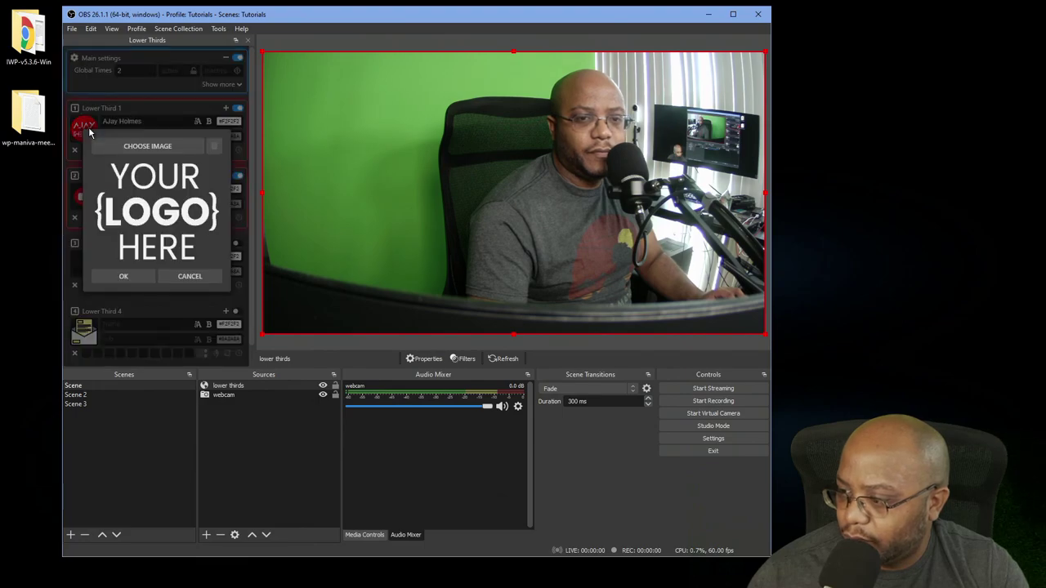
click(150, 152)
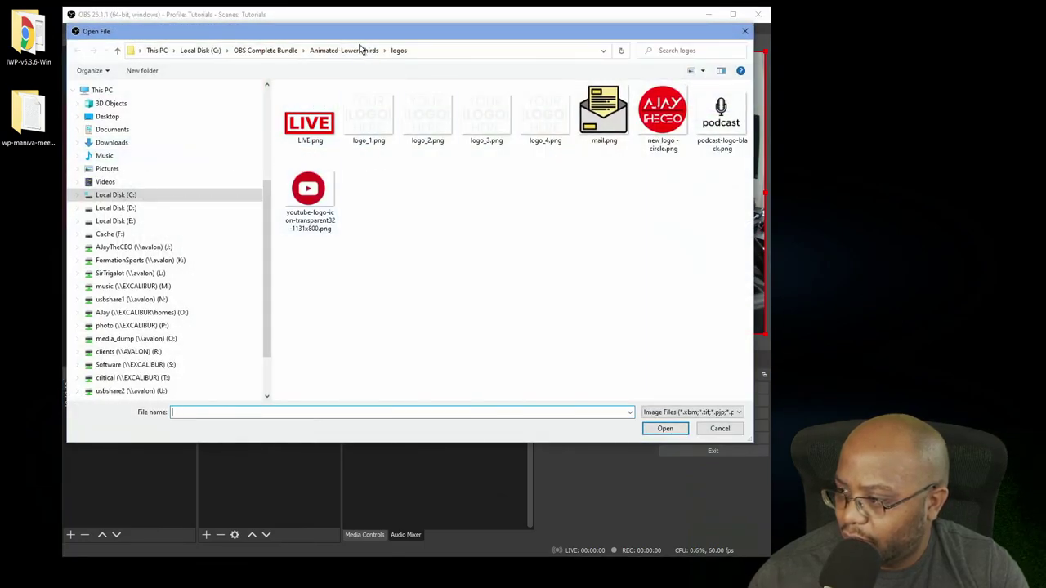
drag(337, 10, 314, 167)
double_click(660, 131)
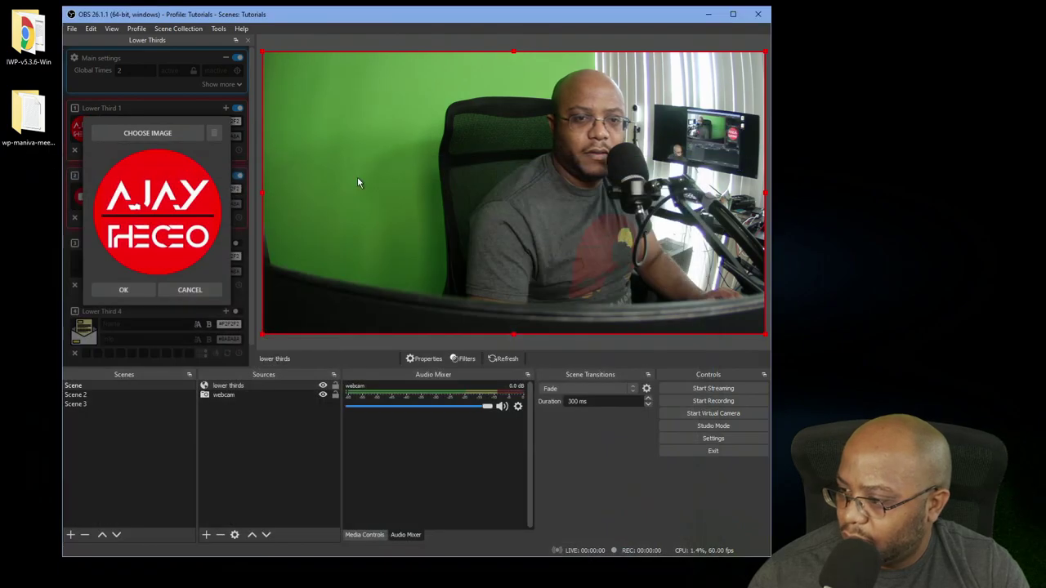
click(123, 290)
click(83, 196)
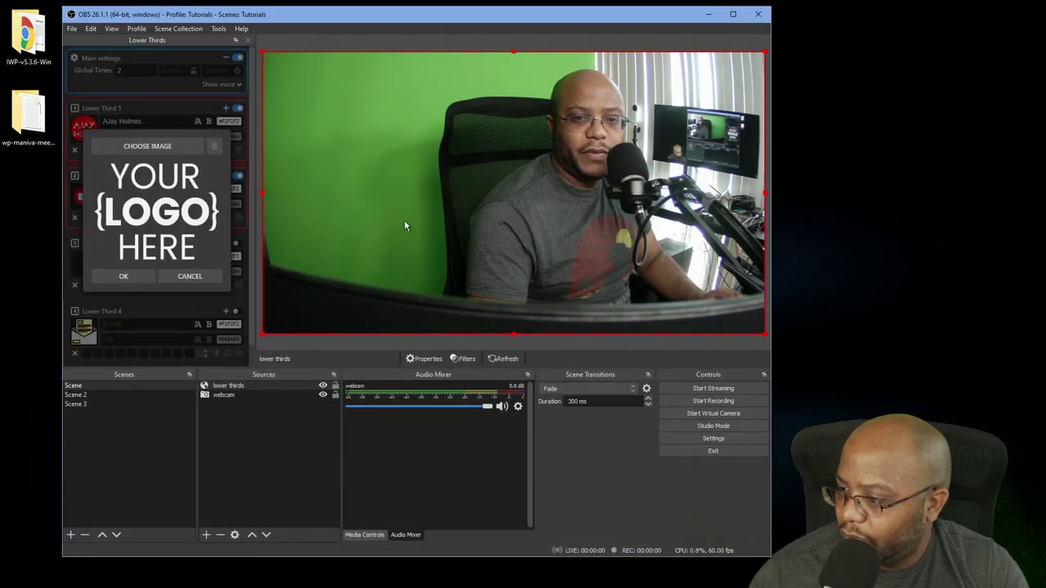
click(150, 148)
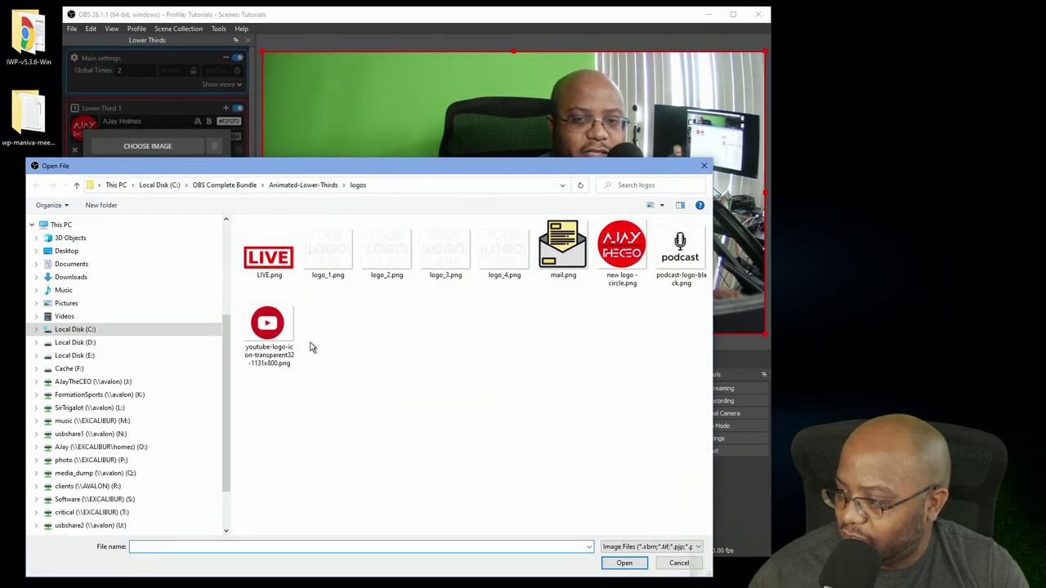
double_click(267, 325)
click(129, 273)
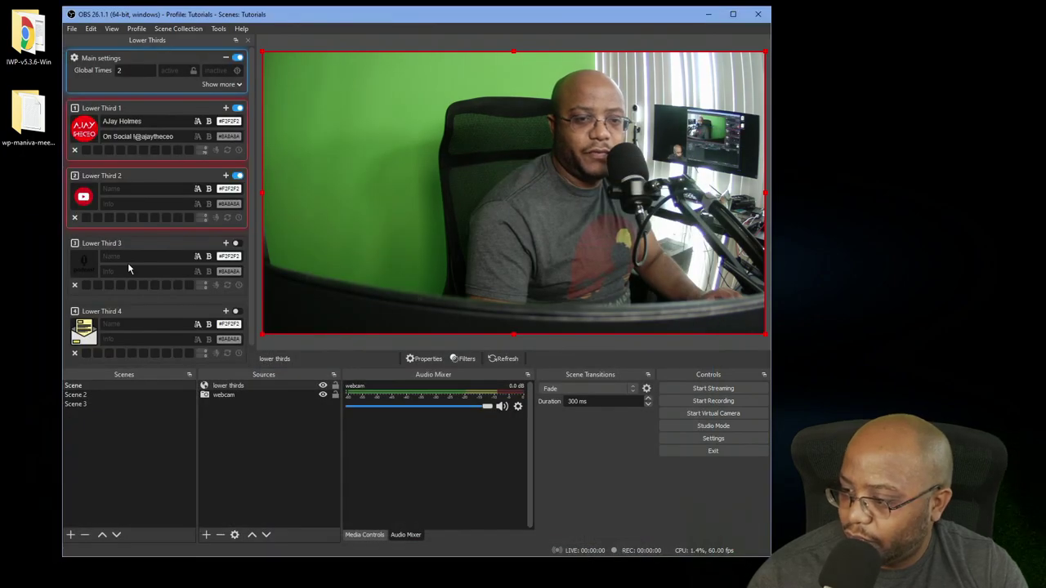
Give Lower Third 3 the podcast logo and Lower Third 4 the mail envelope image
click(83, 270)
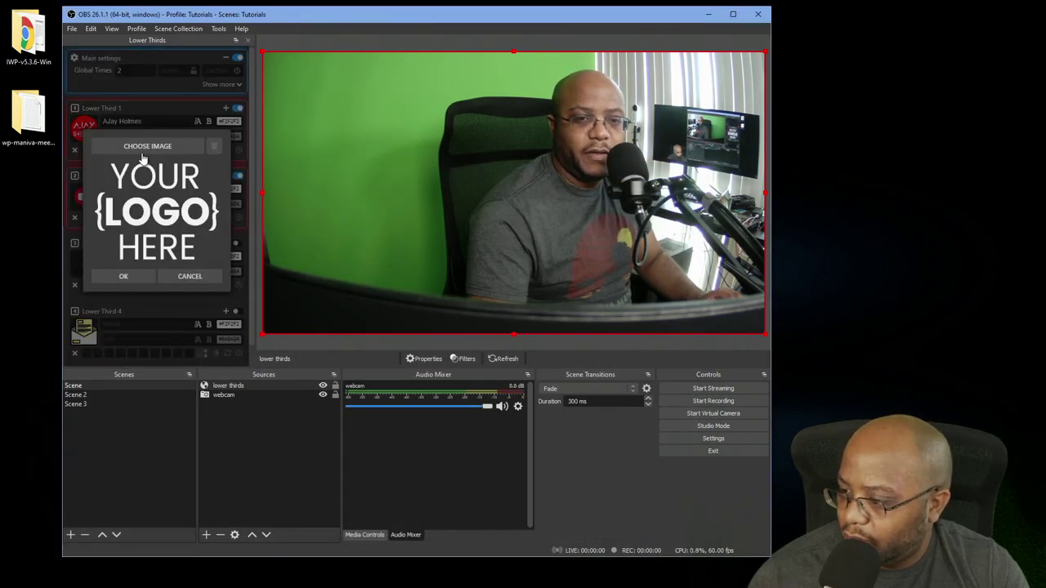
click(166, 151)
double_click(679, 250)
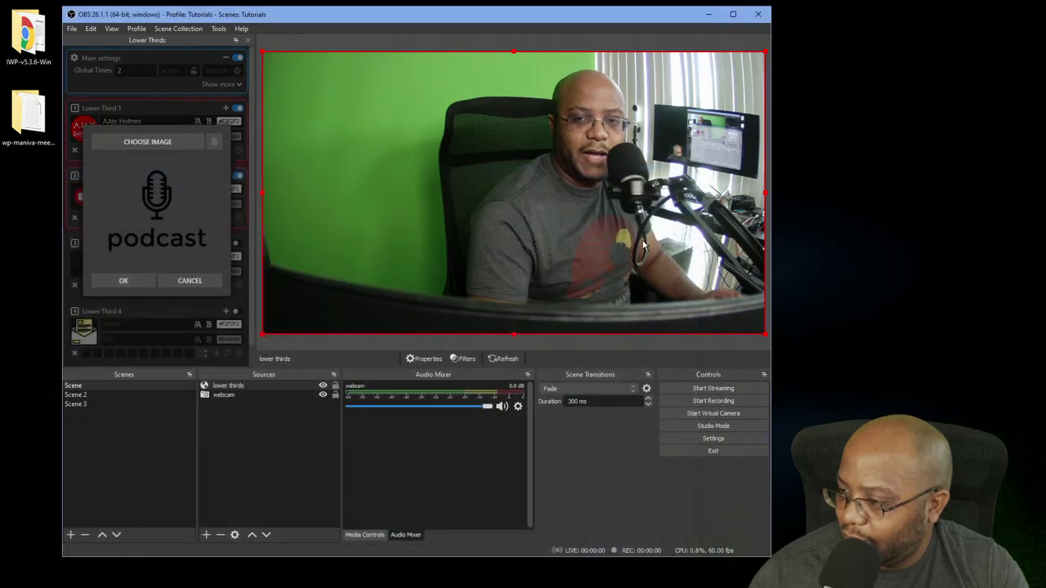
click(123, 281)
click(84, 332)
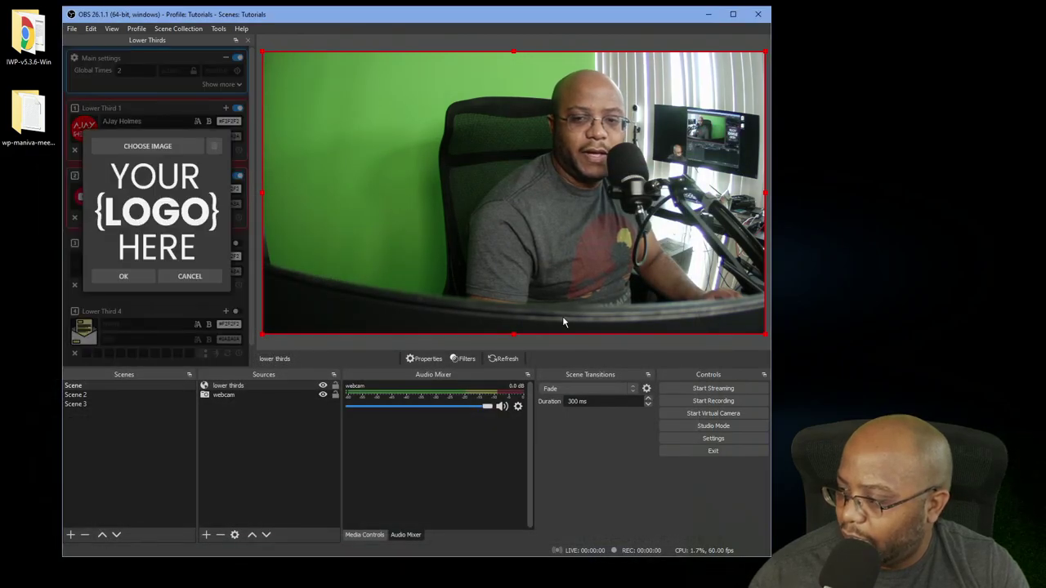
click(155, 143)
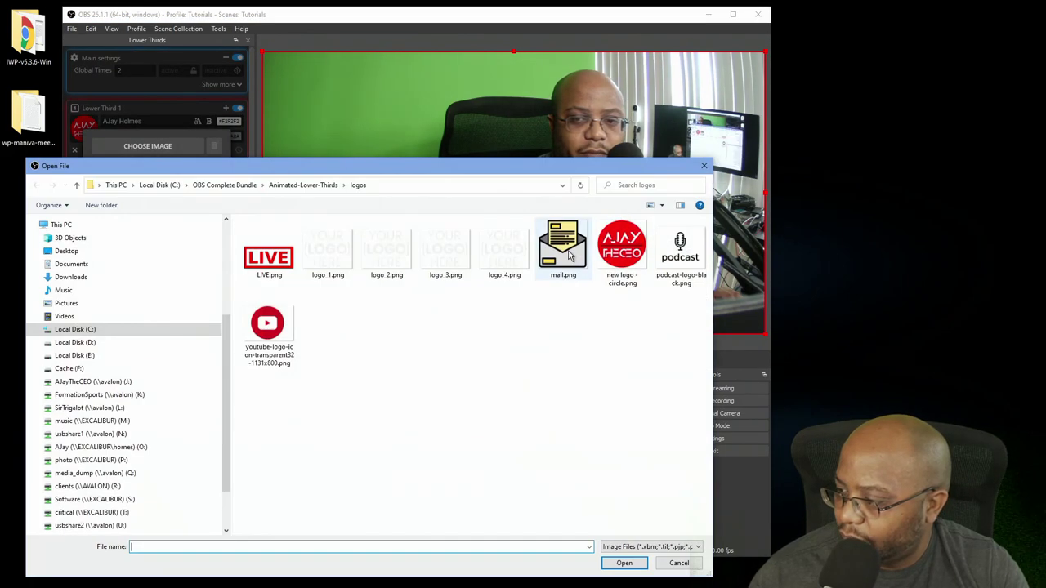
double_click(560, 249)
click(123, 289)
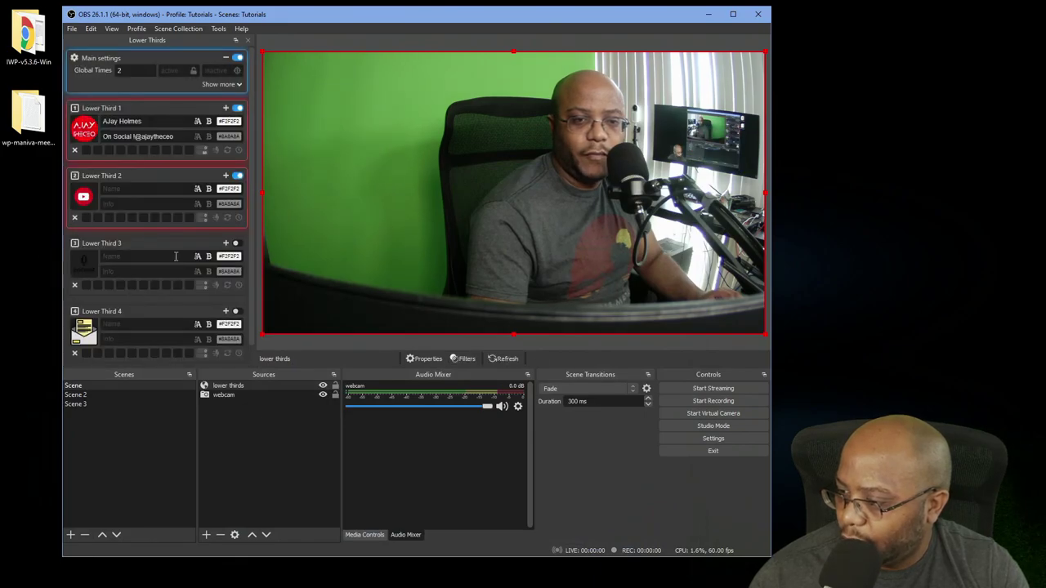
Switch Lower Thirds 1 and 2 off, trigger Lower Third 1 with Ctrl+1, and expand its style settings
click(236, 176)
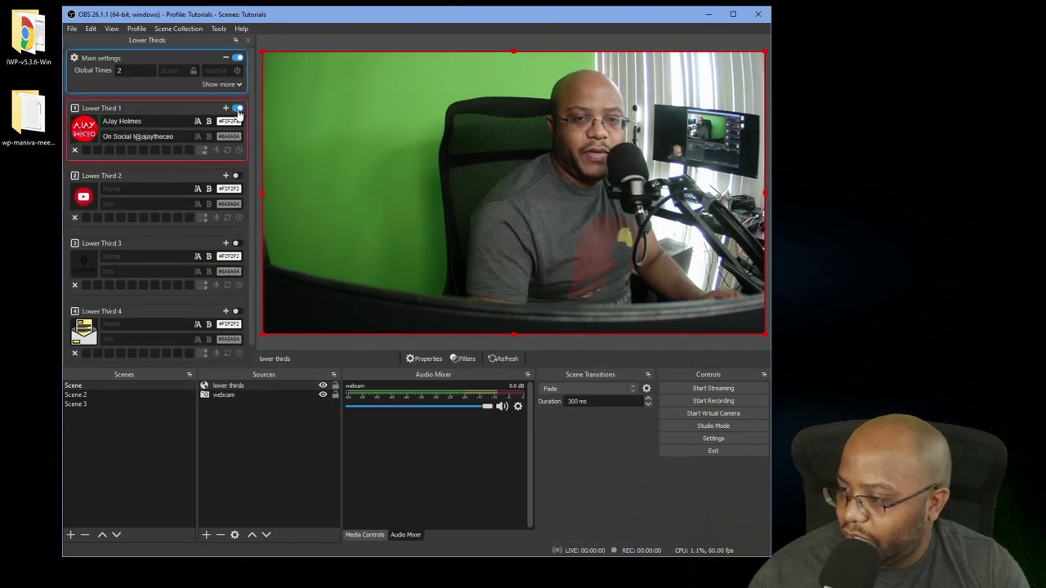
click(237, 109)
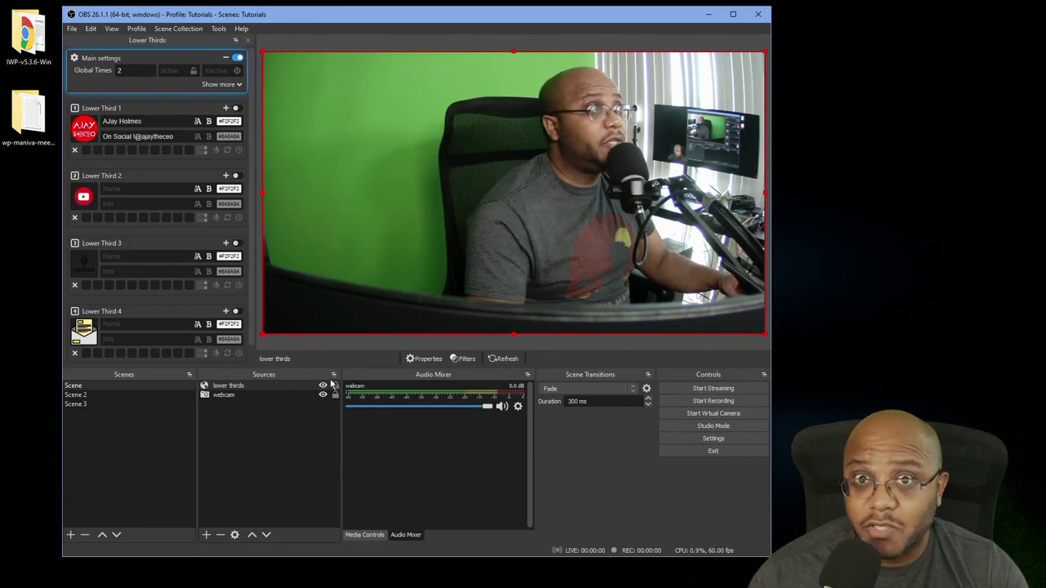
key(ctrl+1)
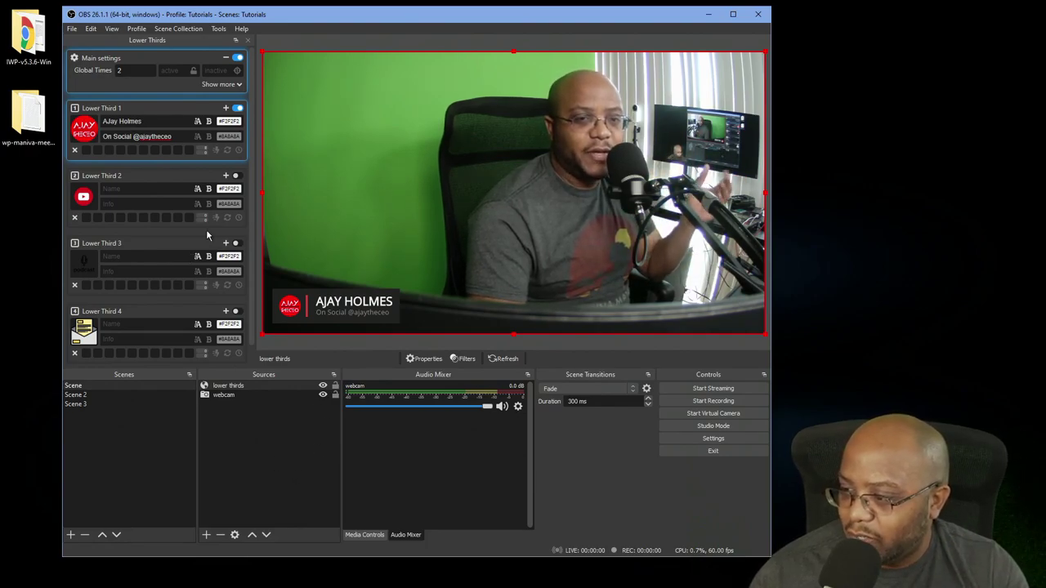
click(227, 108)
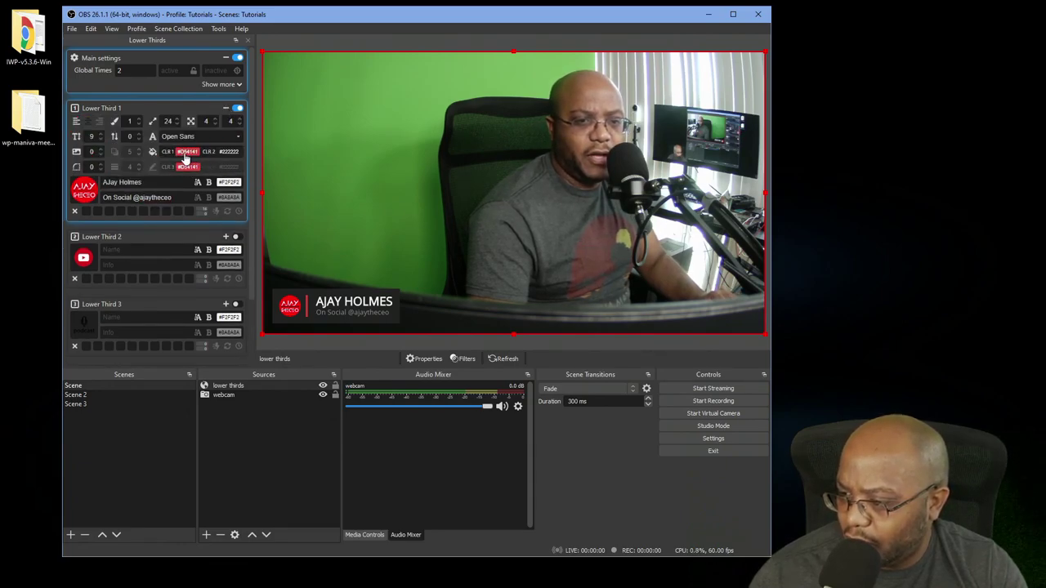
Try Lower Third 1 in styles 2 and 3, toggling its logo off and back on
click(76, 154)
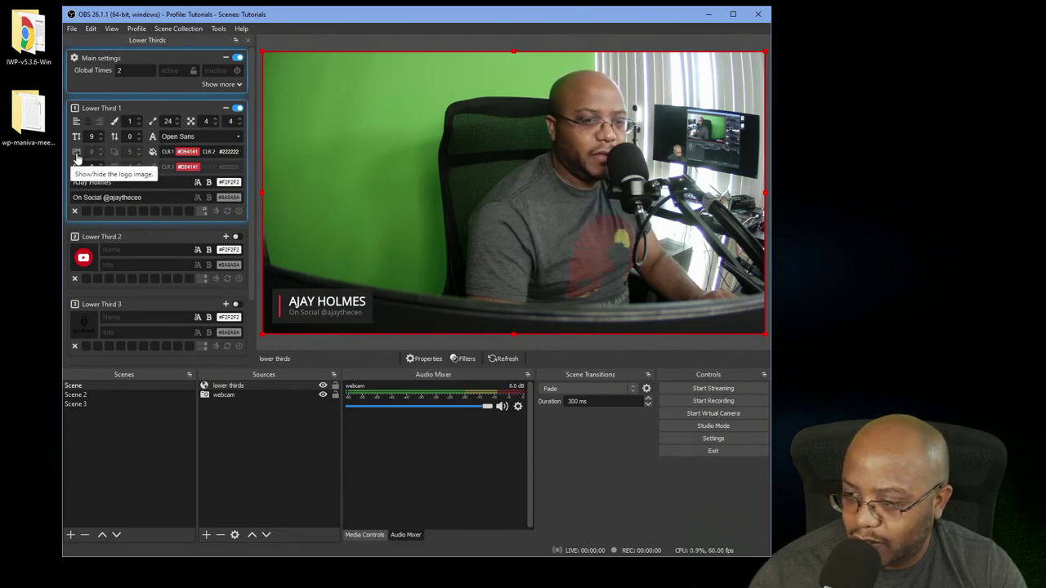
click(77, 154)
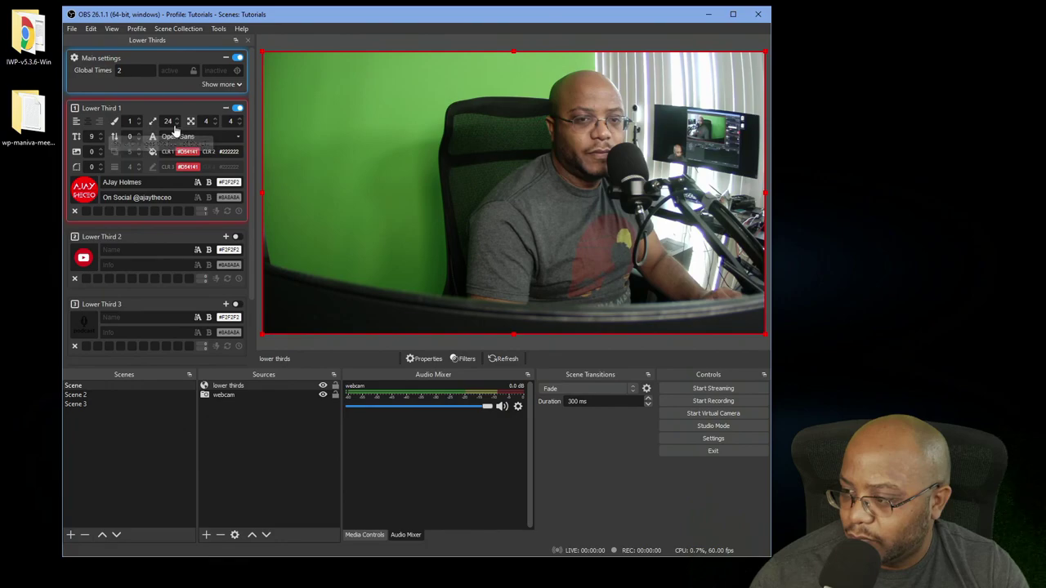
click(141, 120)
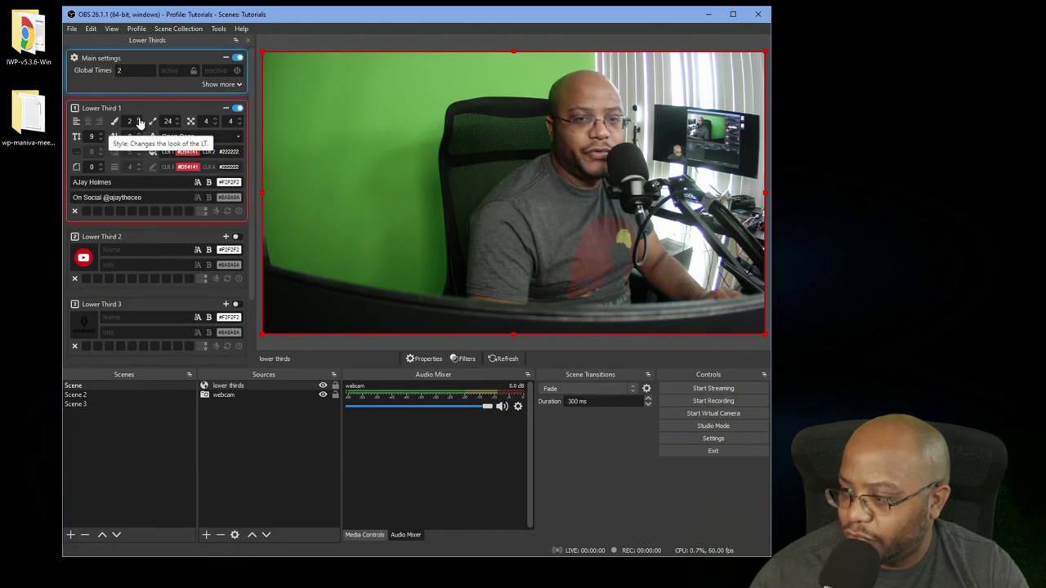
click(237, 110)
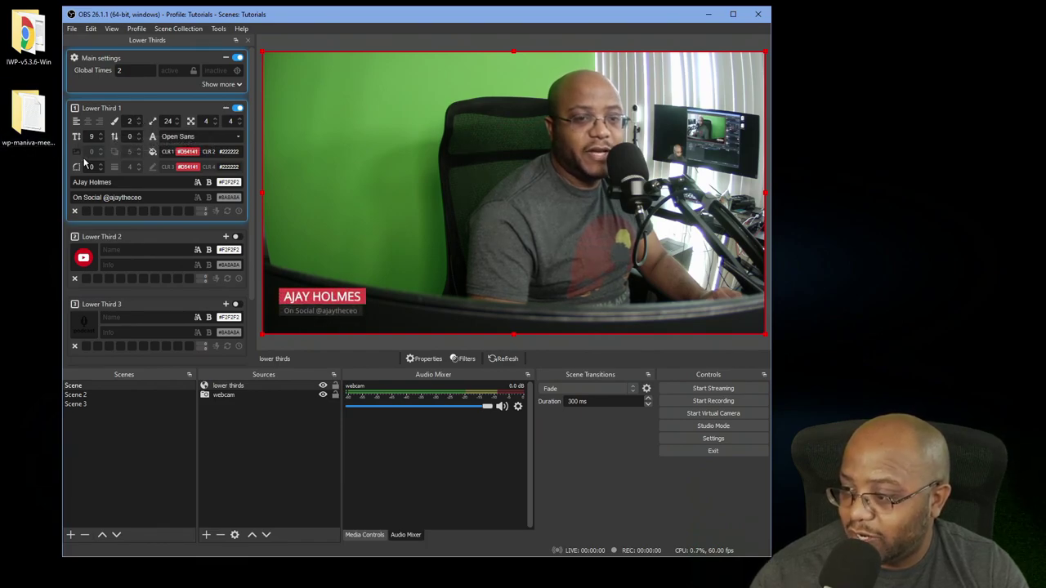
click(138, 120)
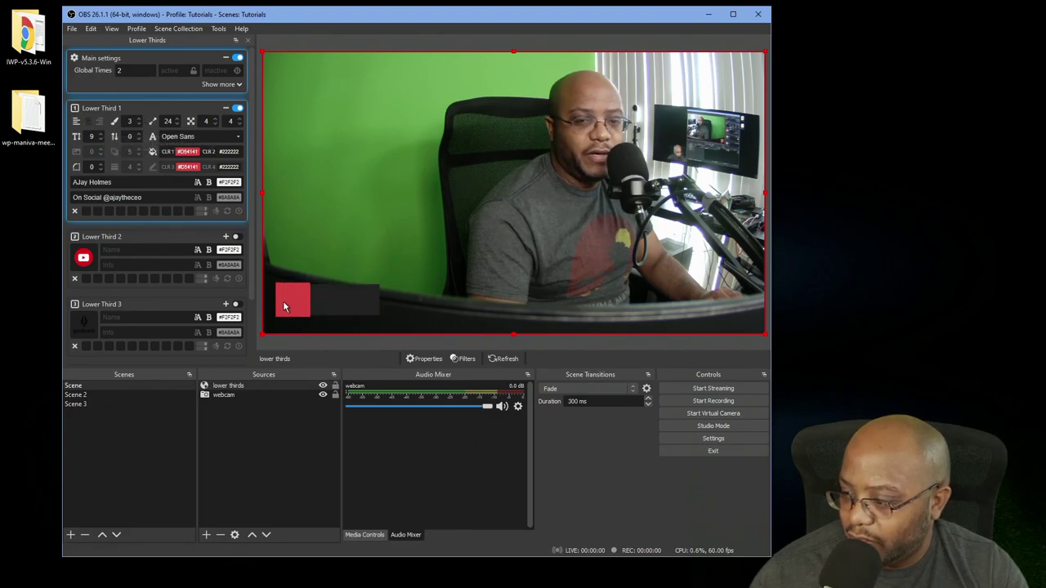
click(77, 153)
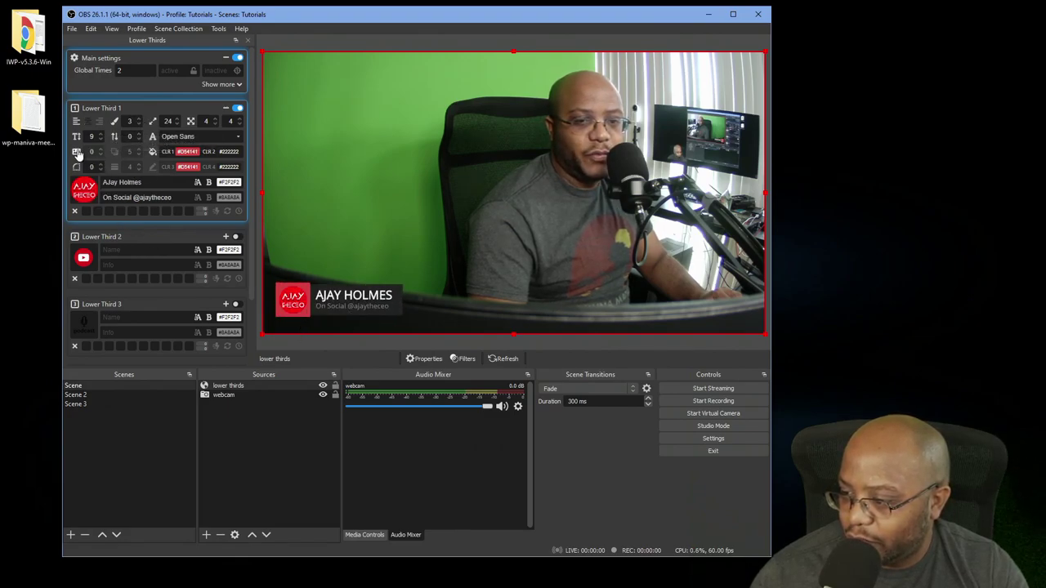
Raise Lower Third 1's size from 24 to 30, keep Open Sans, and show it in the preview
click(176, 119)
click(176, 120)
click(176, 120)
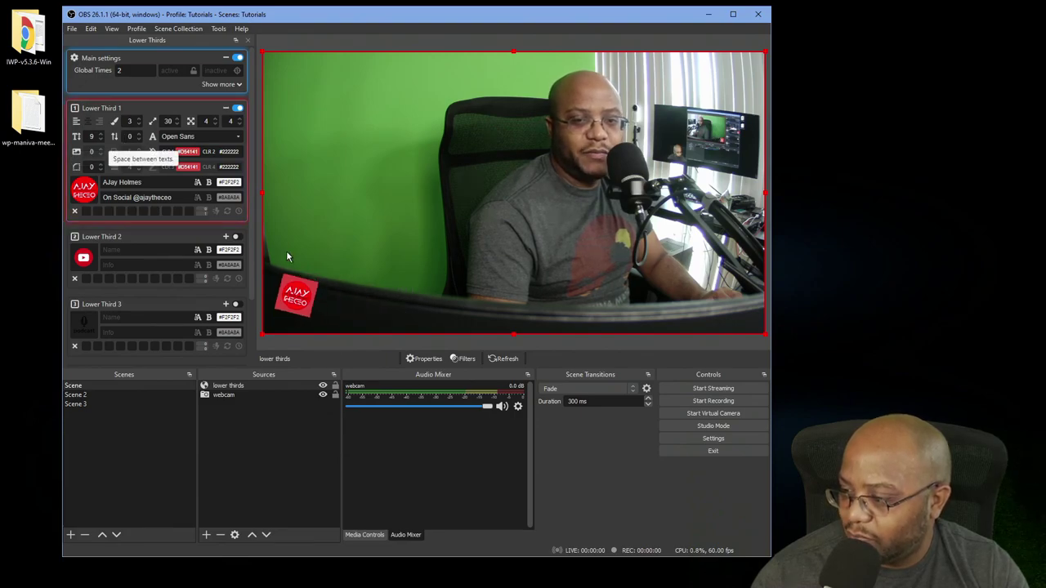
click(214, 139)
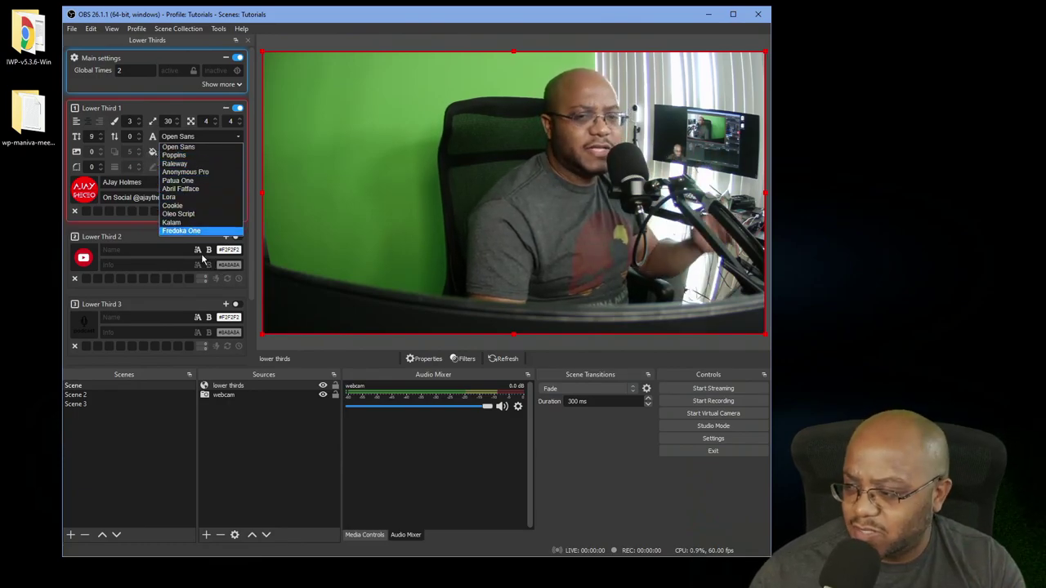
click(210, 150)
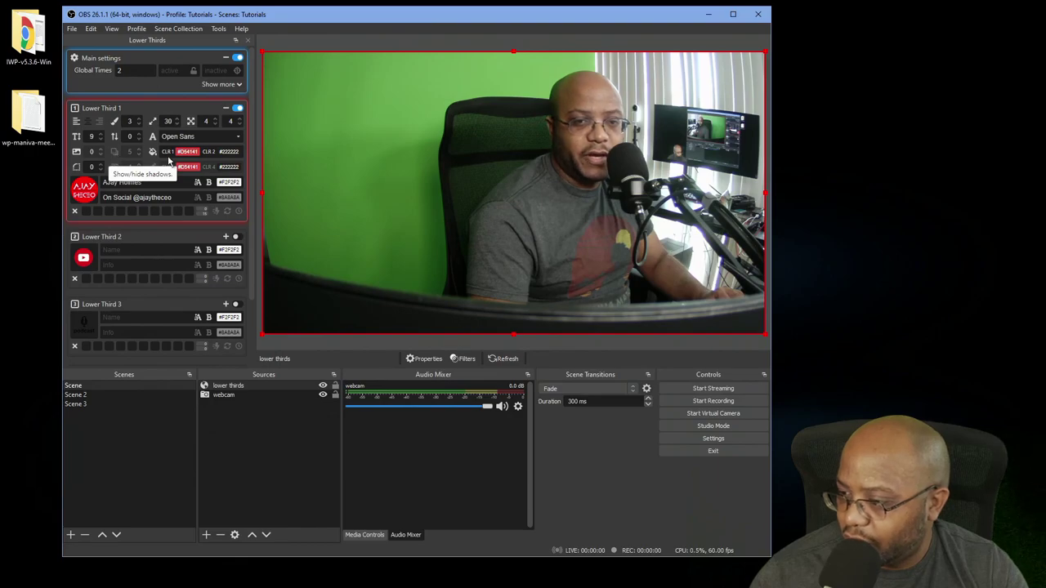
click(237, 108)
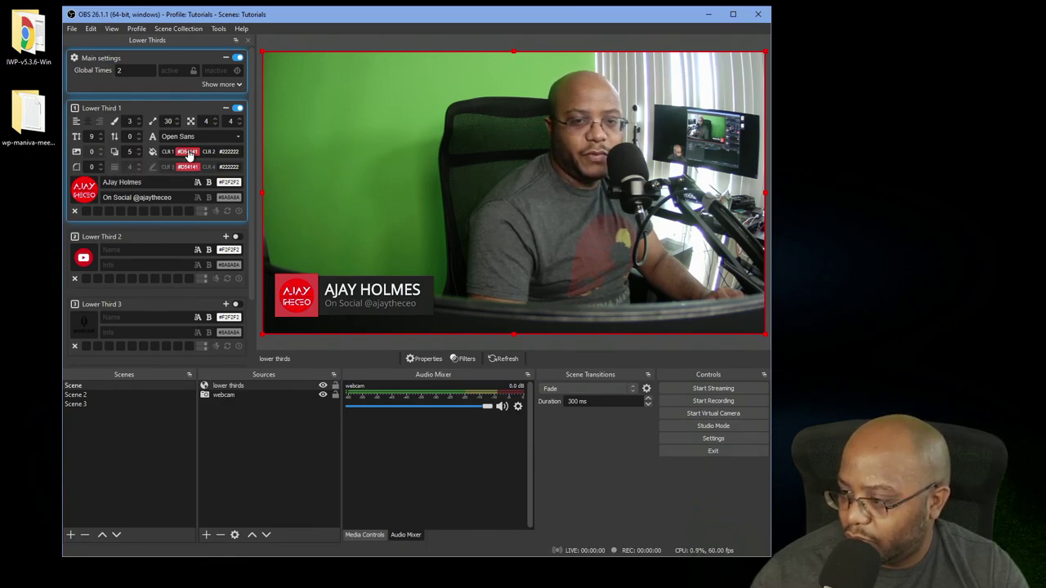
Set Lower Third 1 to style 1 with its logo and a pure red #FF0000 first colour
click(138, 124)
click(138, 124)
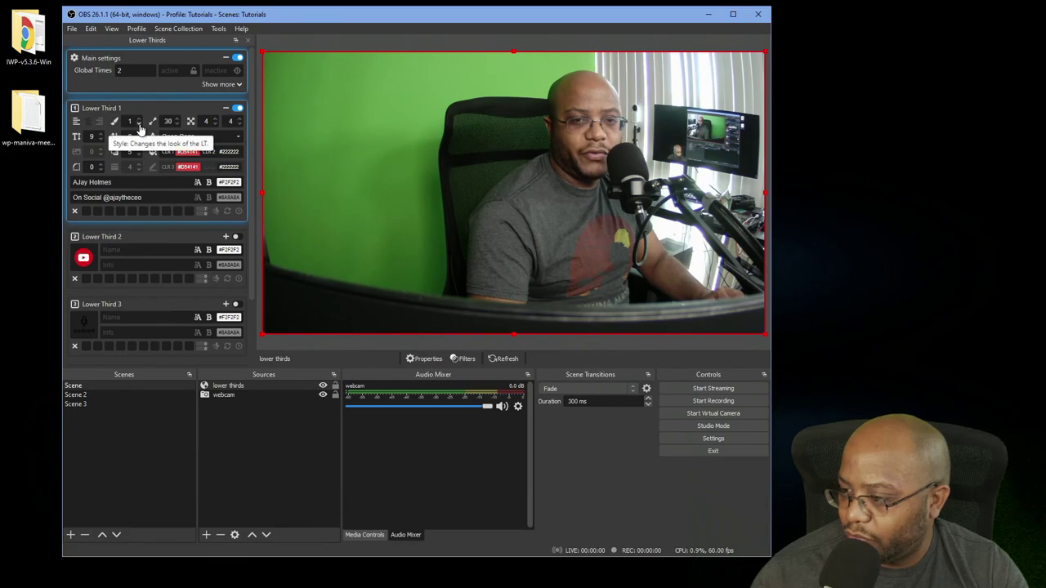
click(82, 151)
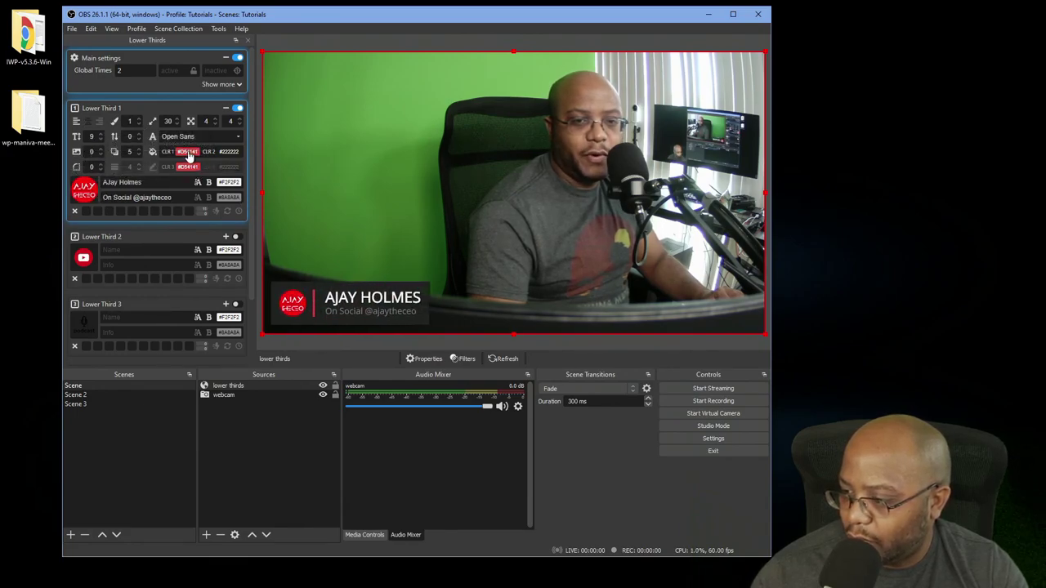
click(187, 152)
click(92, 152)
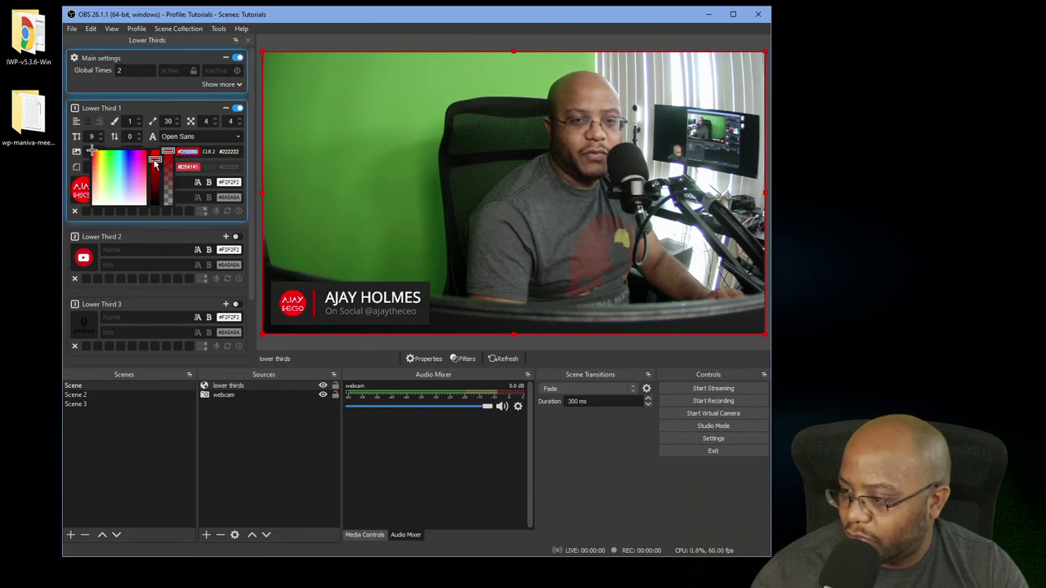
drag(154, 164, 155, 146)
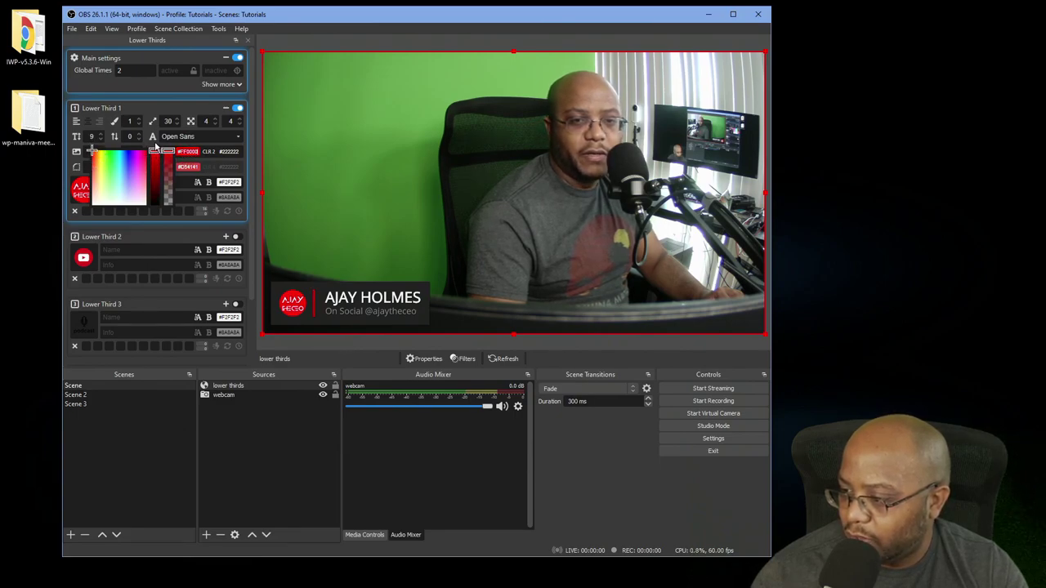
click(240, 157)
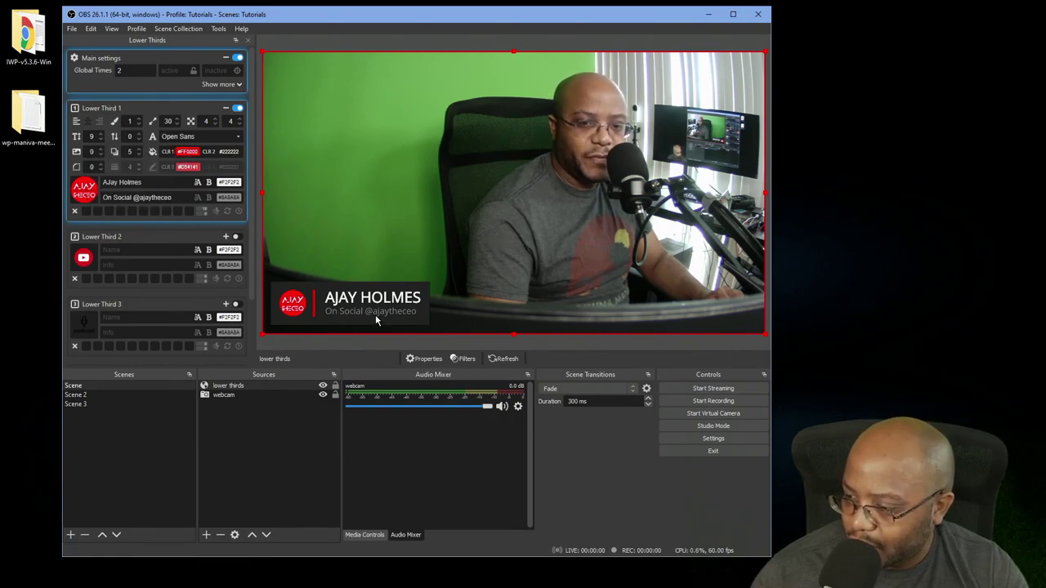
Make Lower Third 1's second colour fully transparent, replaying it to check
click(187, 169)
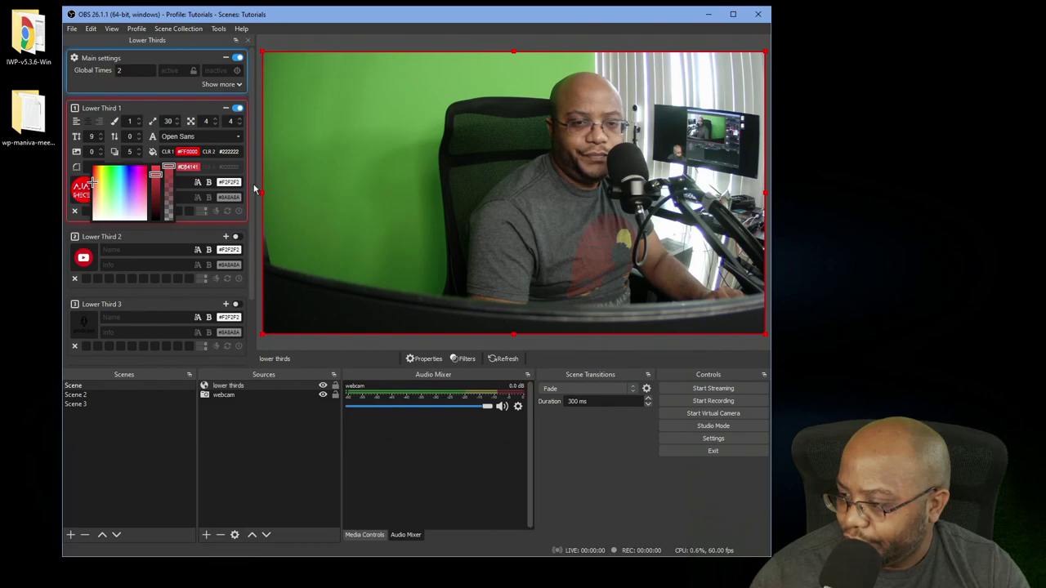
click(170, 244)
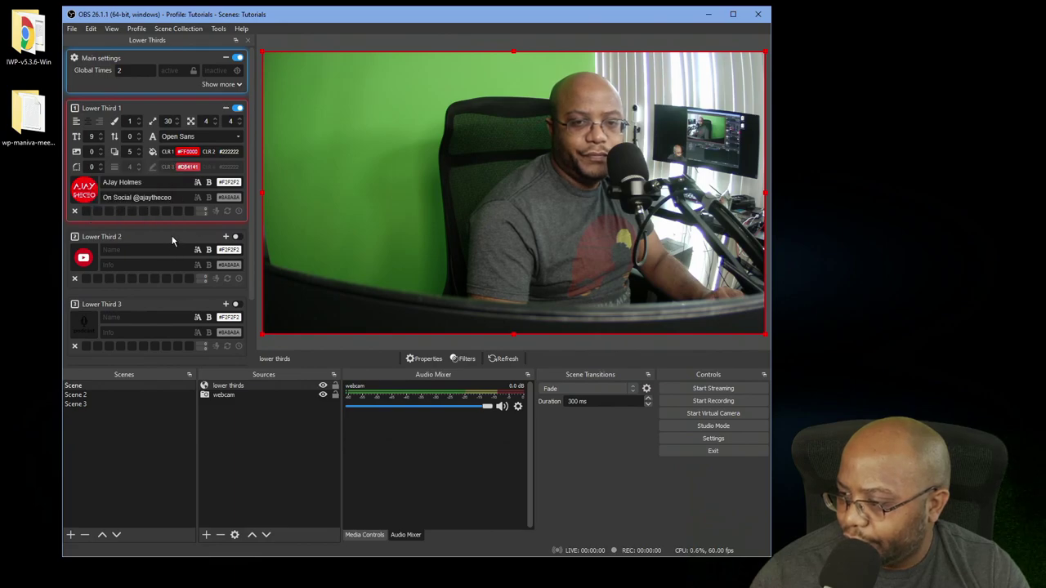
click(231, 152)
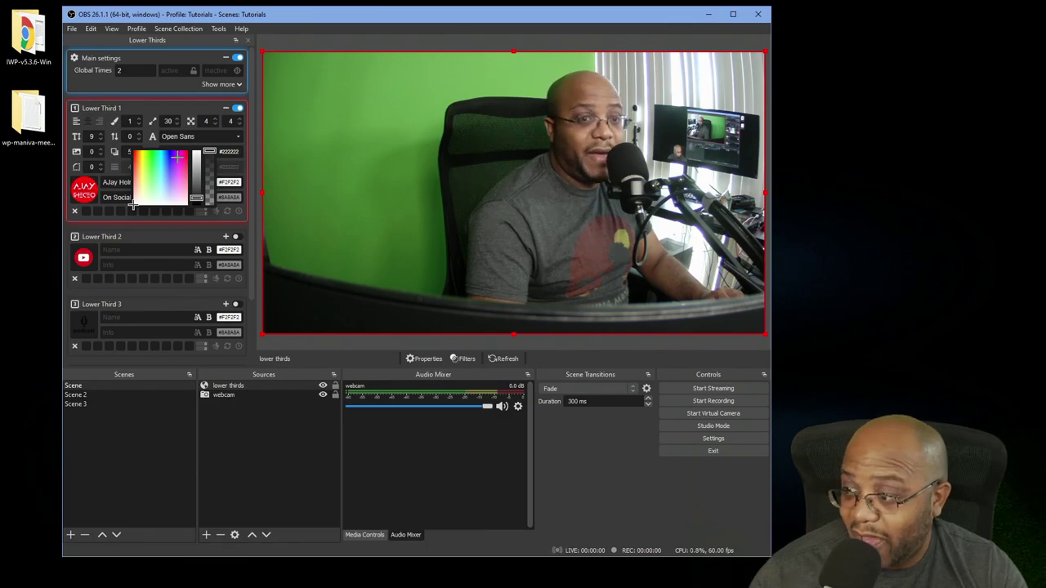
click(238, 109)
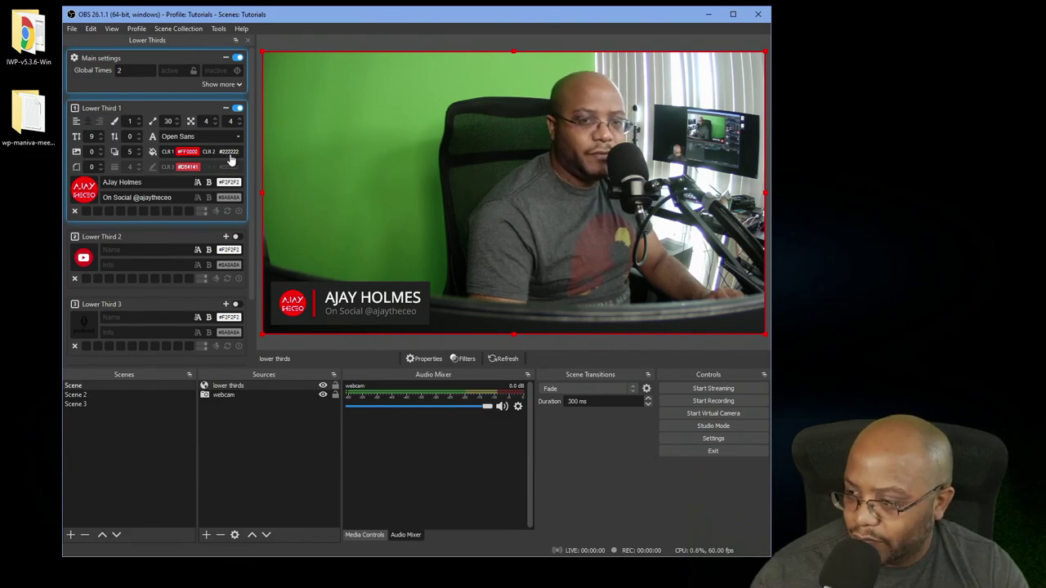
click(228, 152)
mouse_move(211, 154)
mouse_down()
mouse_move(214, 198)
mouse_move(214, 172)
mouse_up()
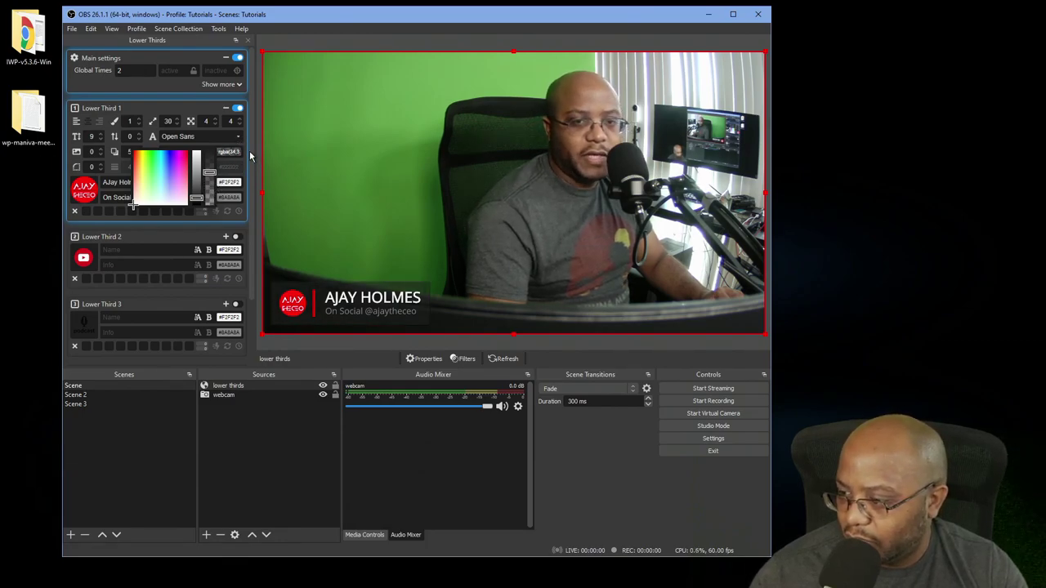
click(247, 157)
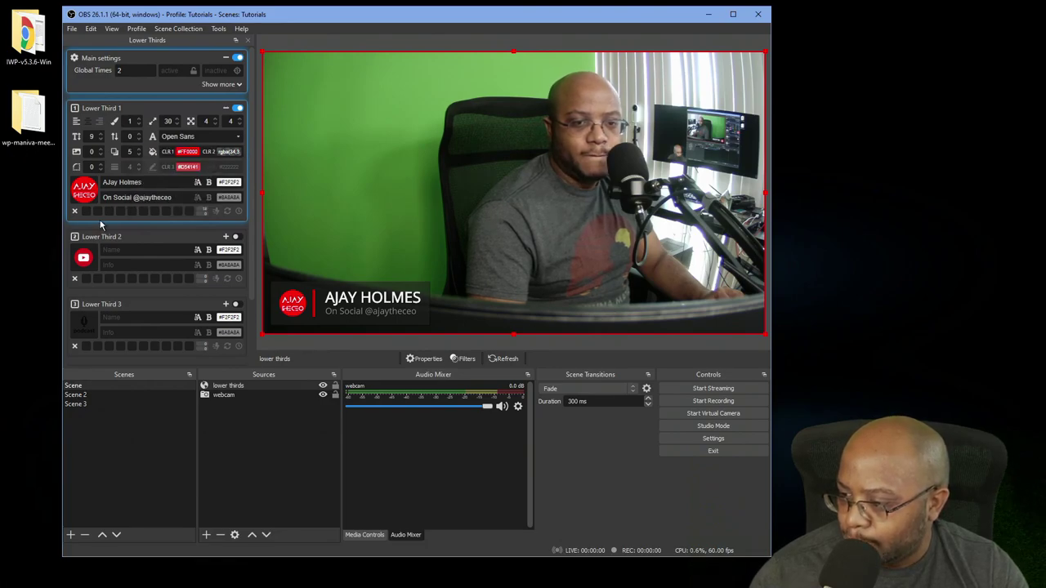
Collapse Lower Third 1's settings and type 'Subscribe' into Lower Third 2's Name field
click(225, 108)
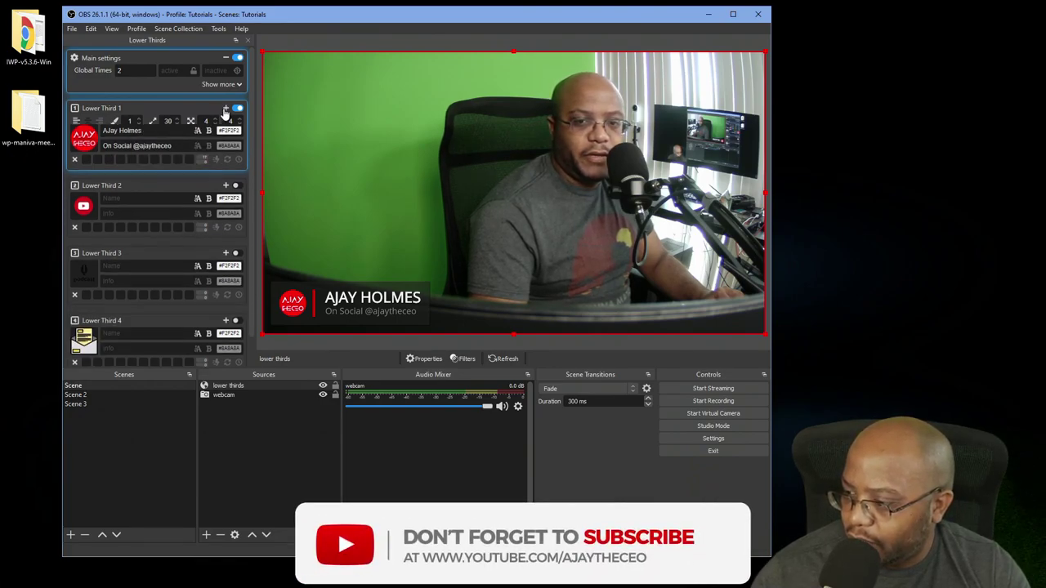
click(125, 191)
text(Su)
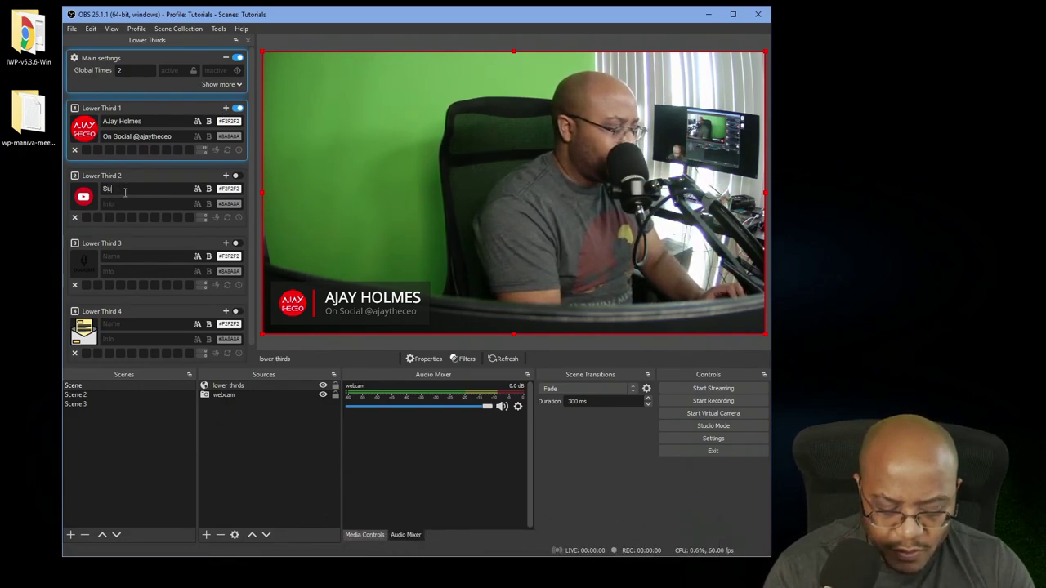
text(bscriber)
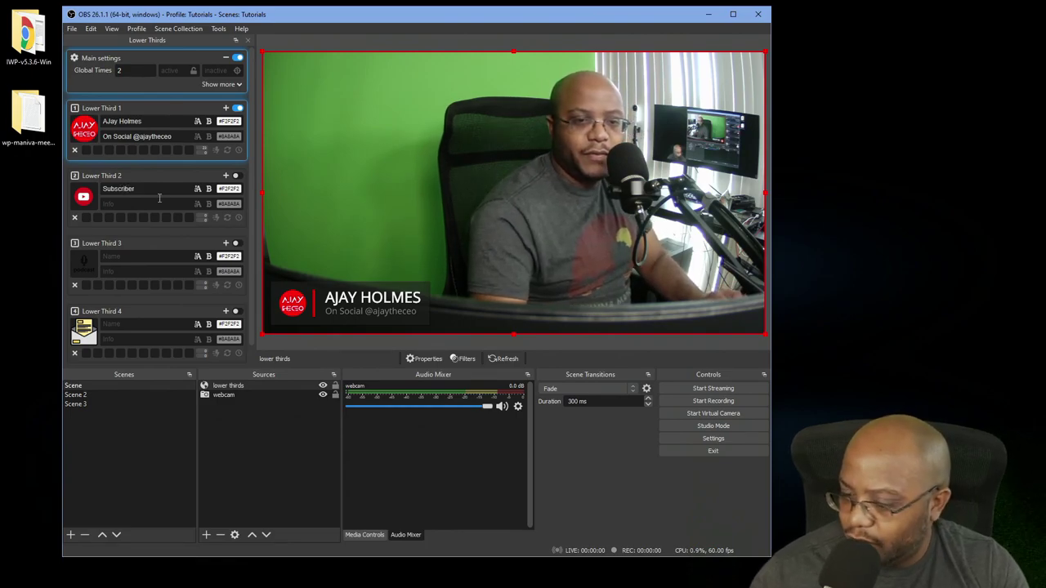
key(BackSpace)
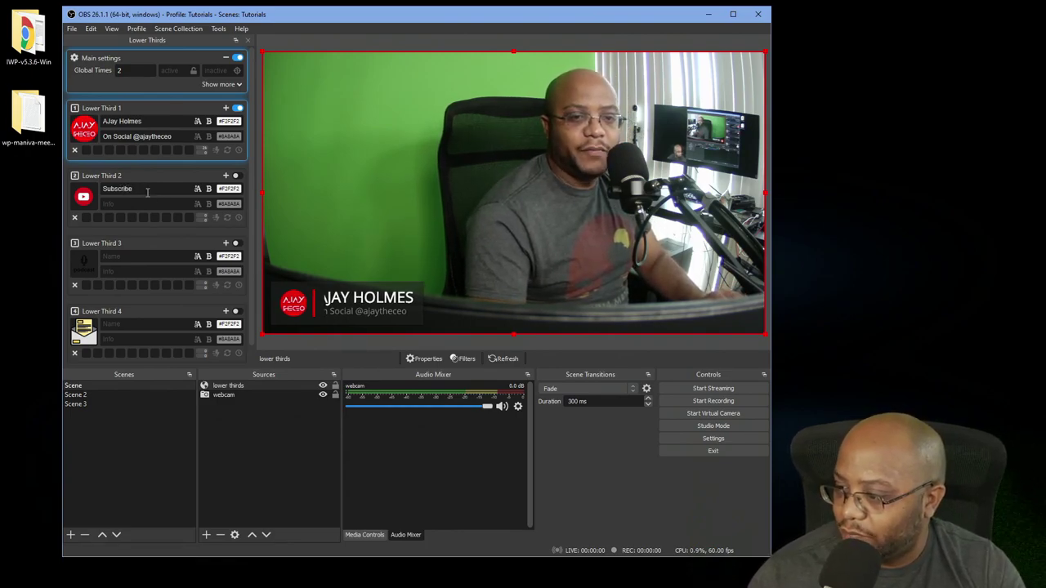
key(ctrl+a)
click(209, 193)
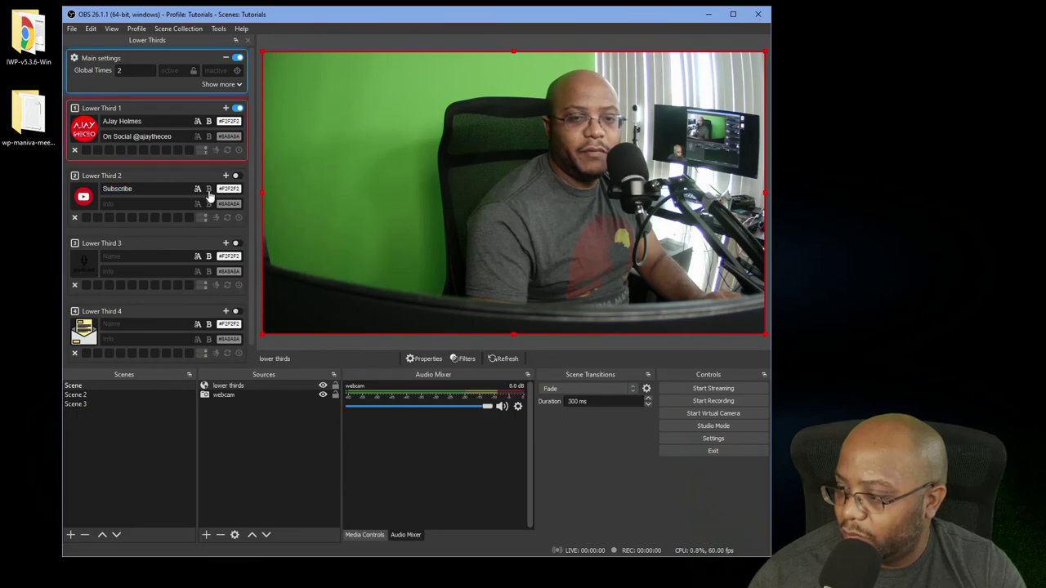
Make Lower Third 2 read 'Don't Forget To' over 'SUBSCRIBE' and show it in the preview
click(135, 204)
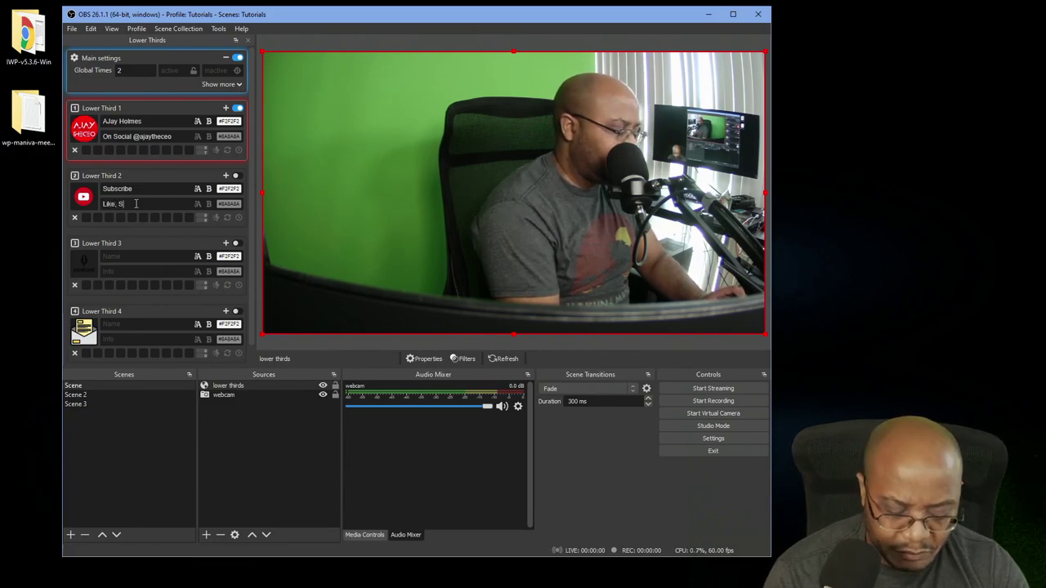
key(ctrl+a)
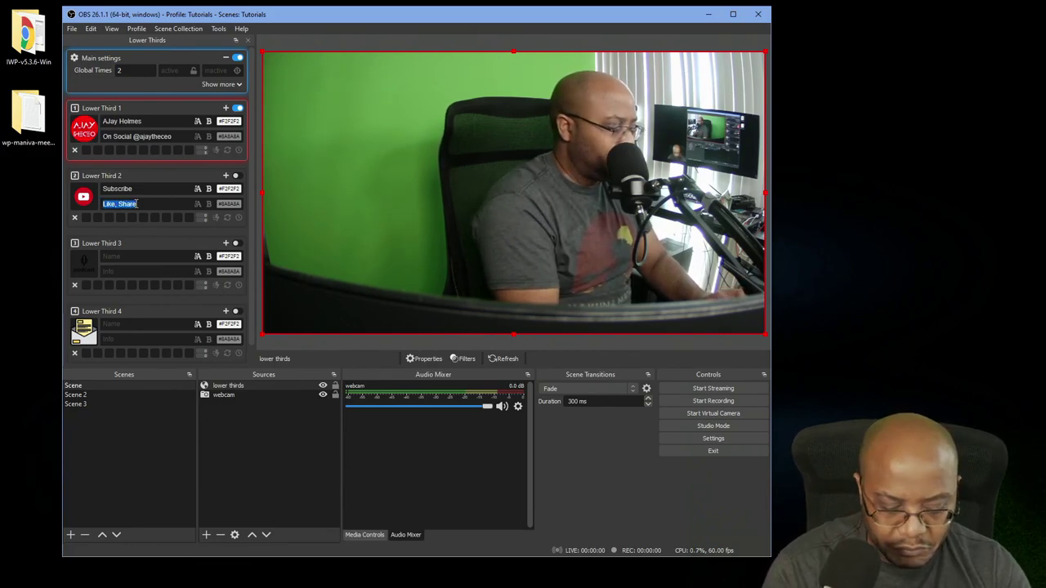
text(Don't)
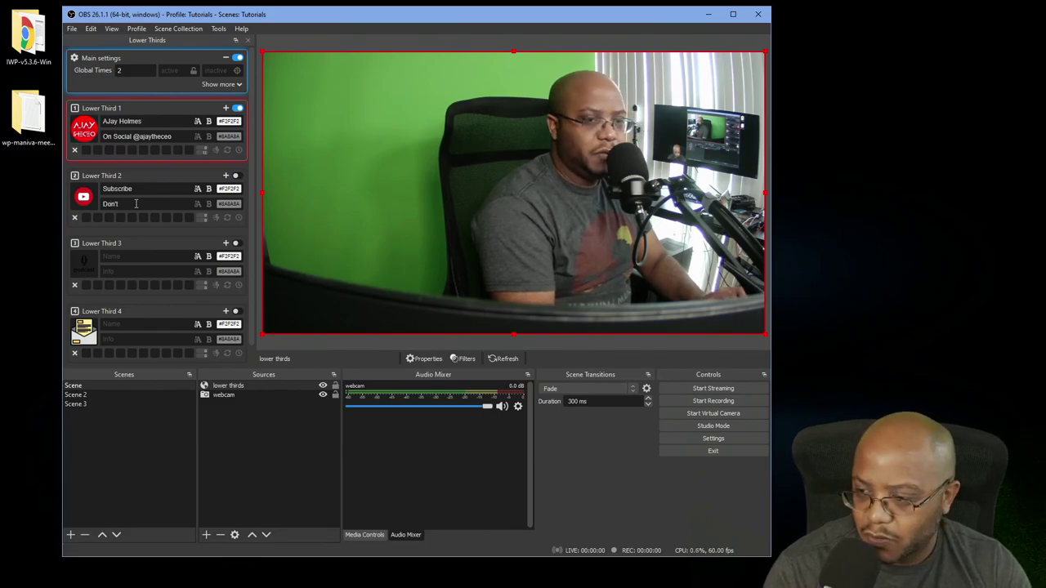
key(shift+Tab)
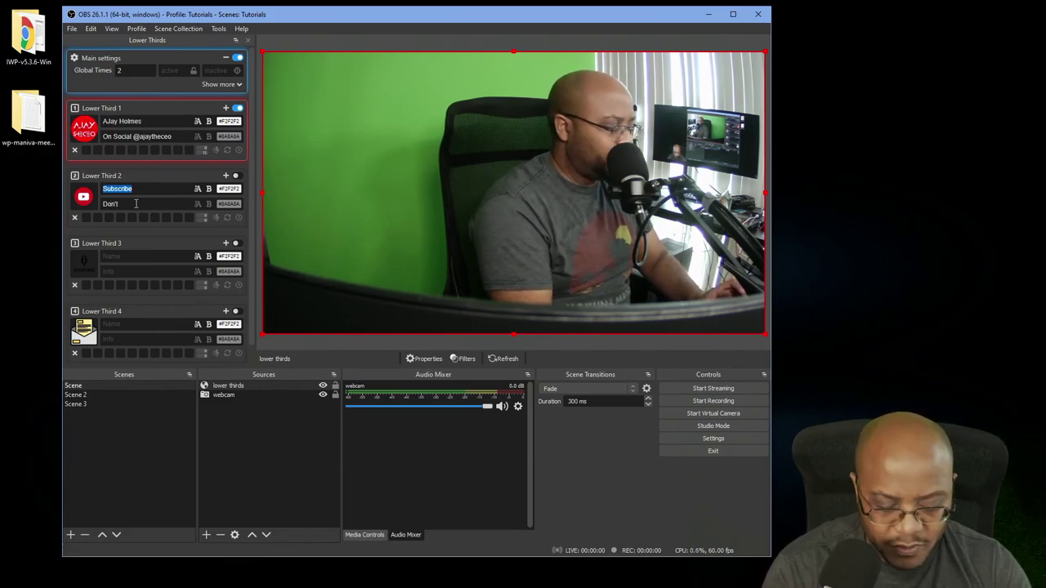
text(Don't Forget To)
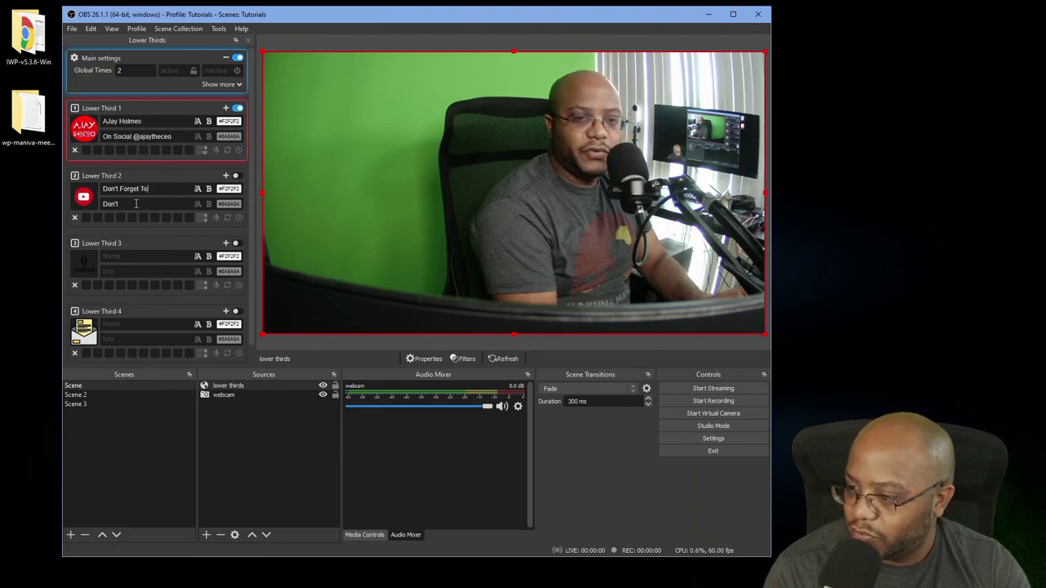
key(Tab)
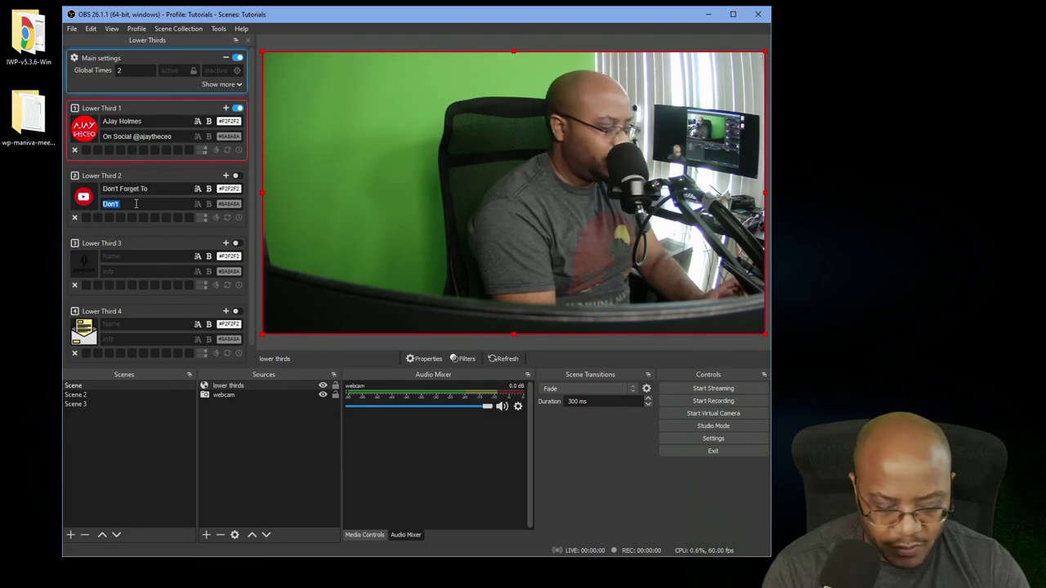
text(SUBSCRI)
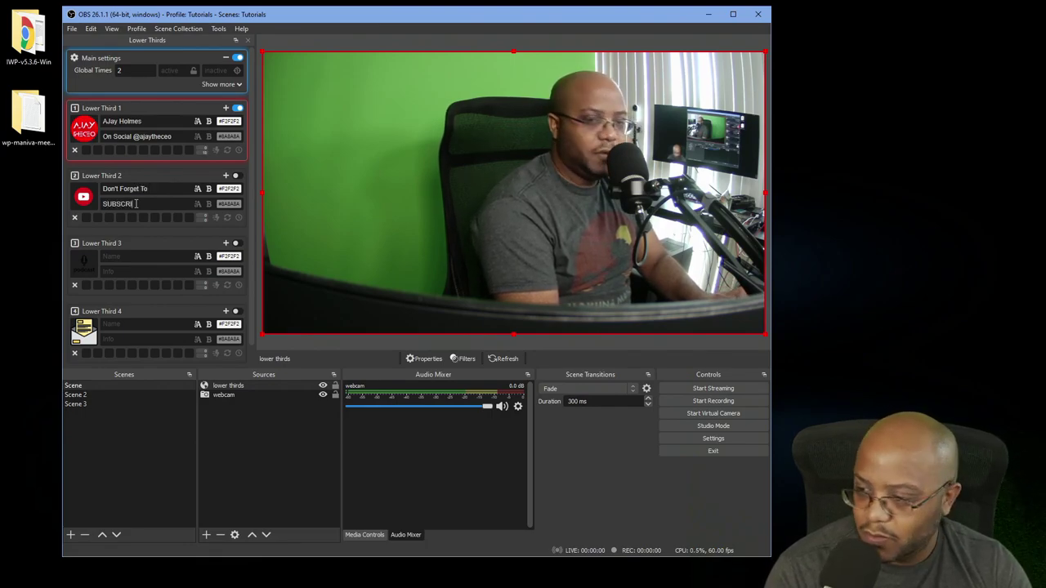
text(BE)
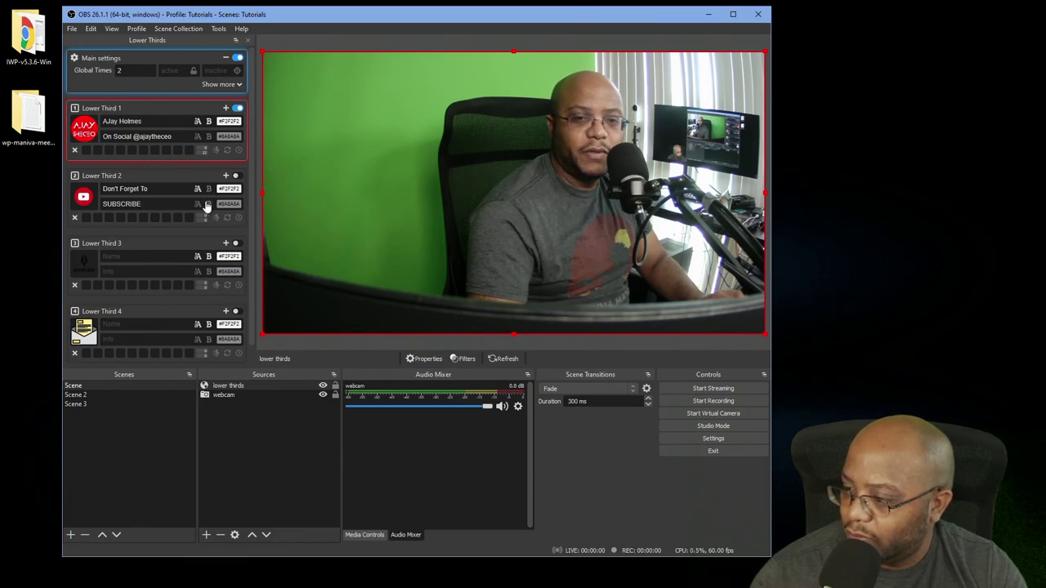
click(236, 177)
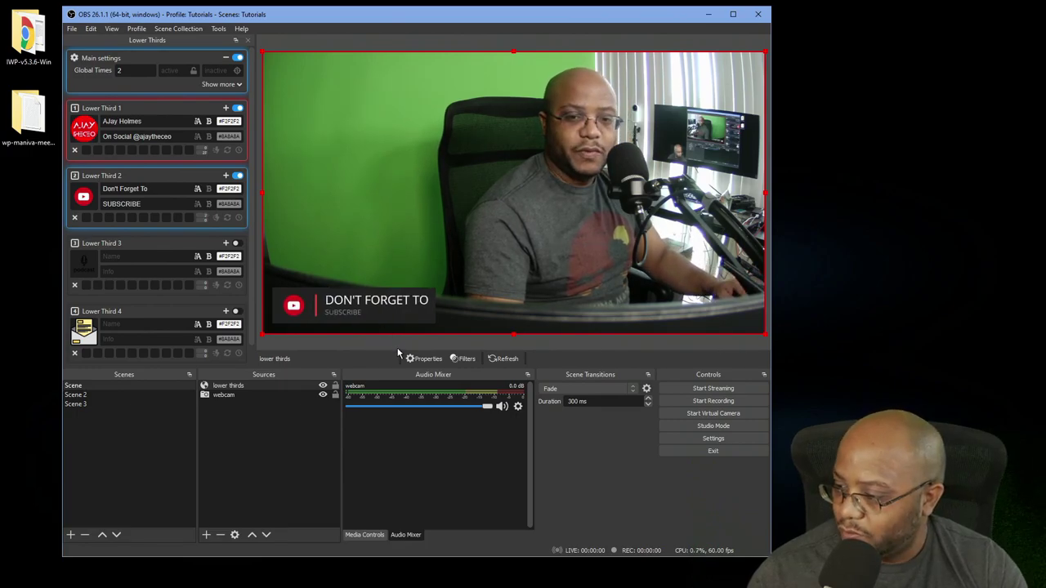
Set Lower Third 2 to style 2 and adjust its text spacing so the title shrinks and SUBSCRIBE grows
click(224, 176)
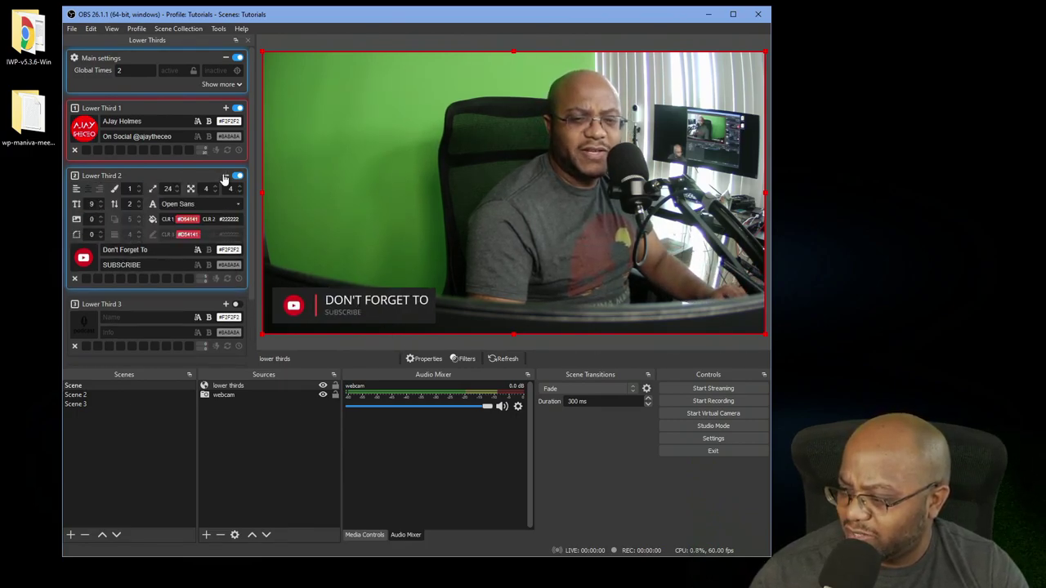
click(139, 187)
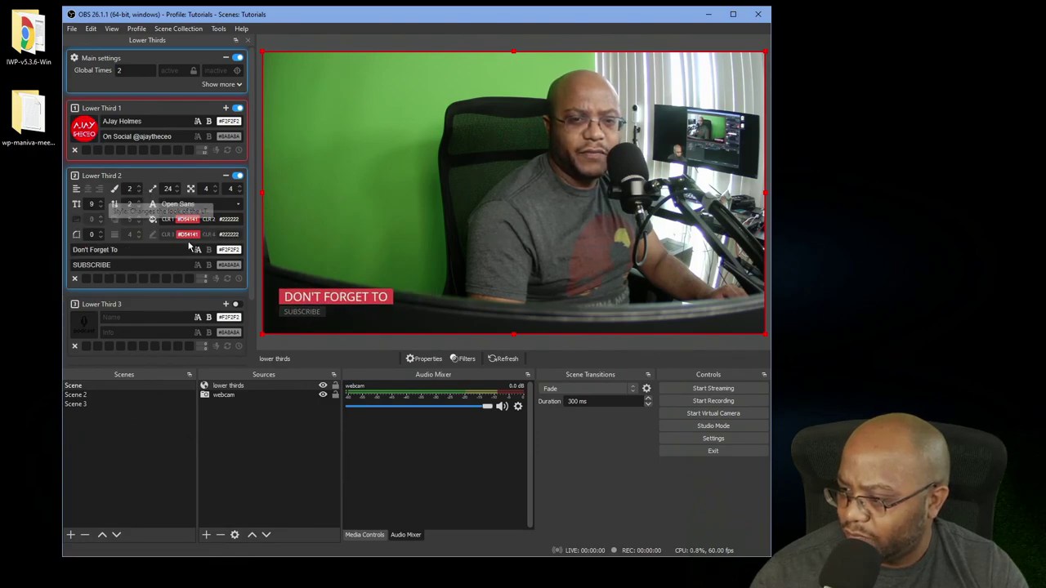
click(139, 203)
click(139, 207)
click(138, 207)
scroll(176, 189, up, 8)
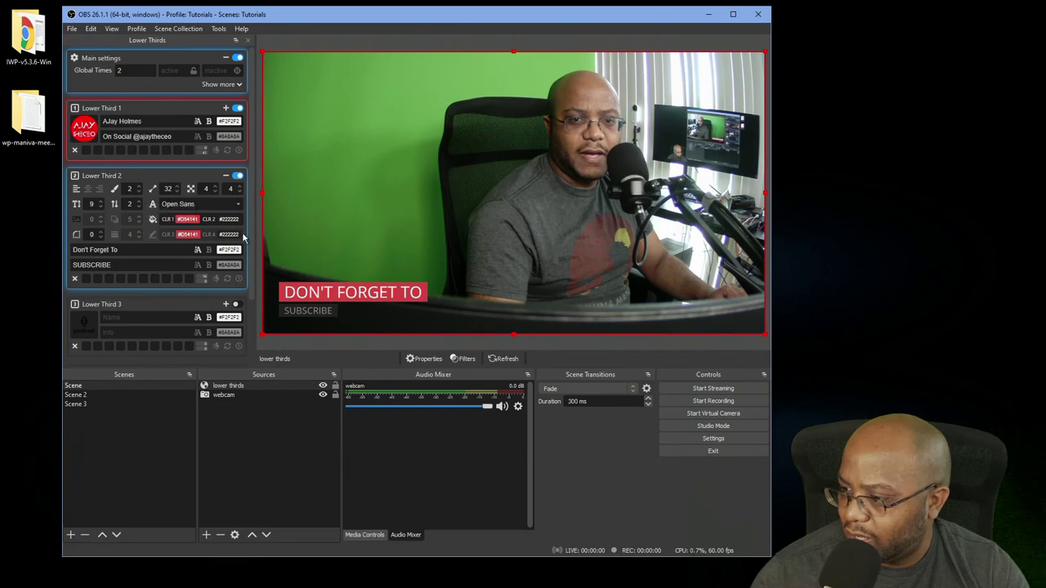
scroll(102, 205, up, 1)
scroll(103, 211, down, 6)
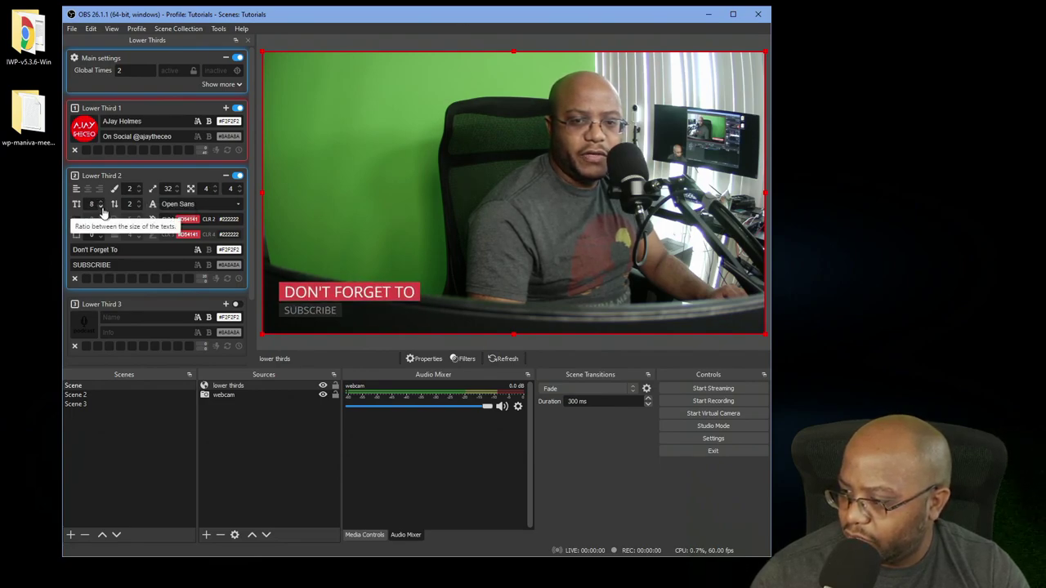
scroll(102, 212, down, 4)
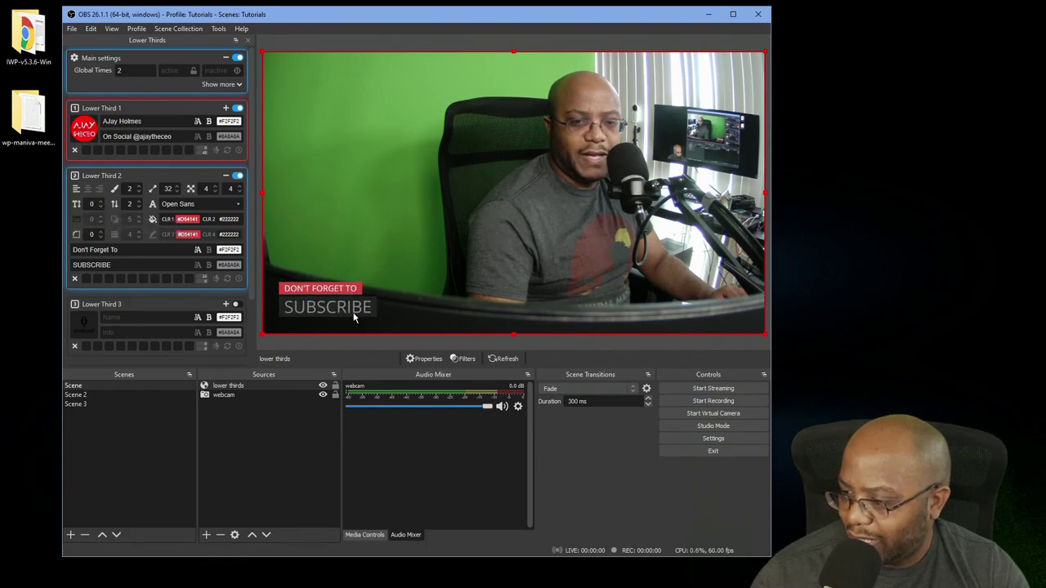
scroll(139, 190, up, 1)
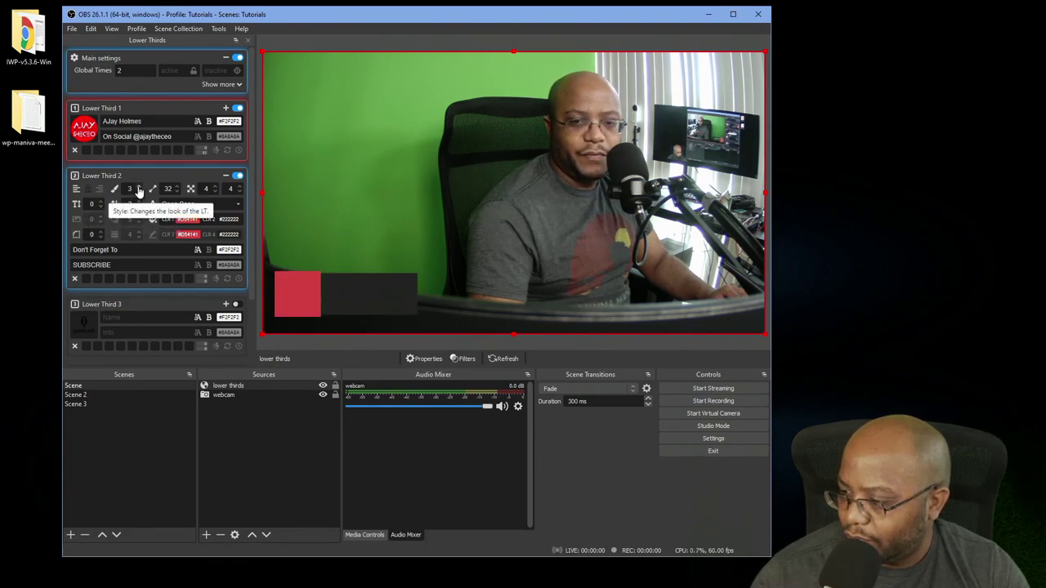
scroll(138, 194, down, 2)
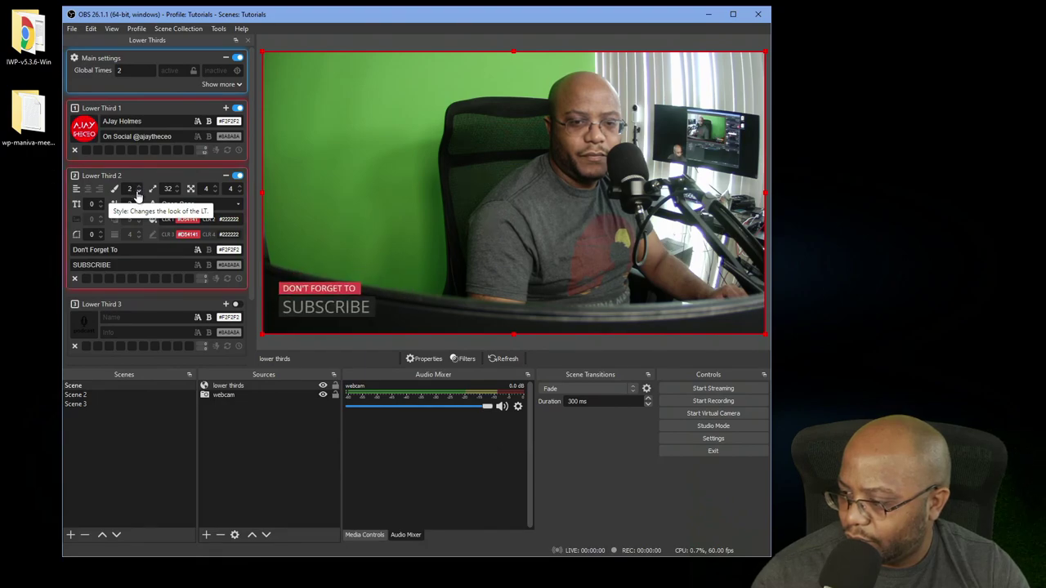
scroll(138, 192, up, 1)
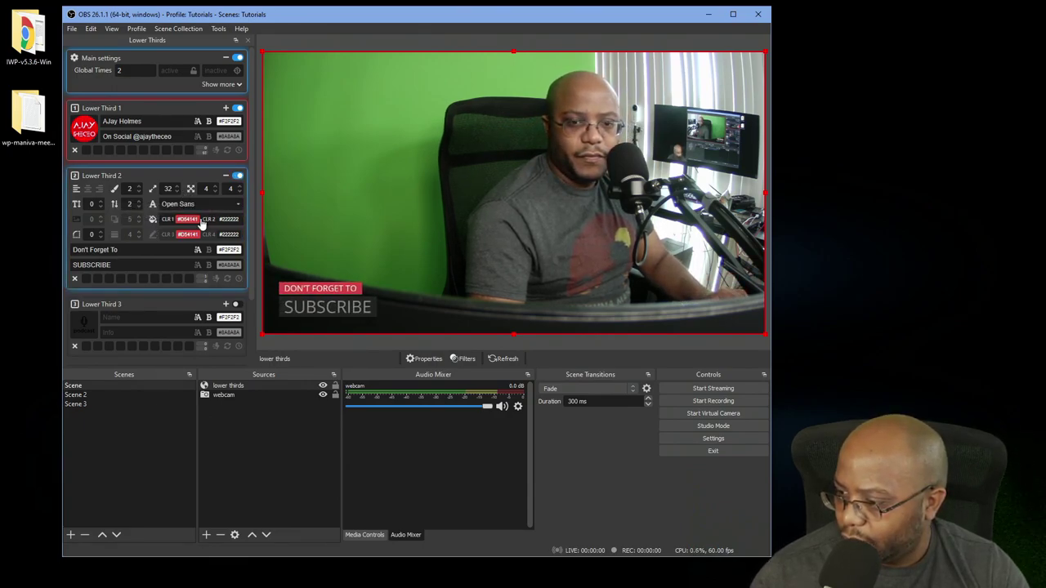
Brighten Lower Third 2's banner colour to red #FF0100, then hide it from the preview
click(187, 220)
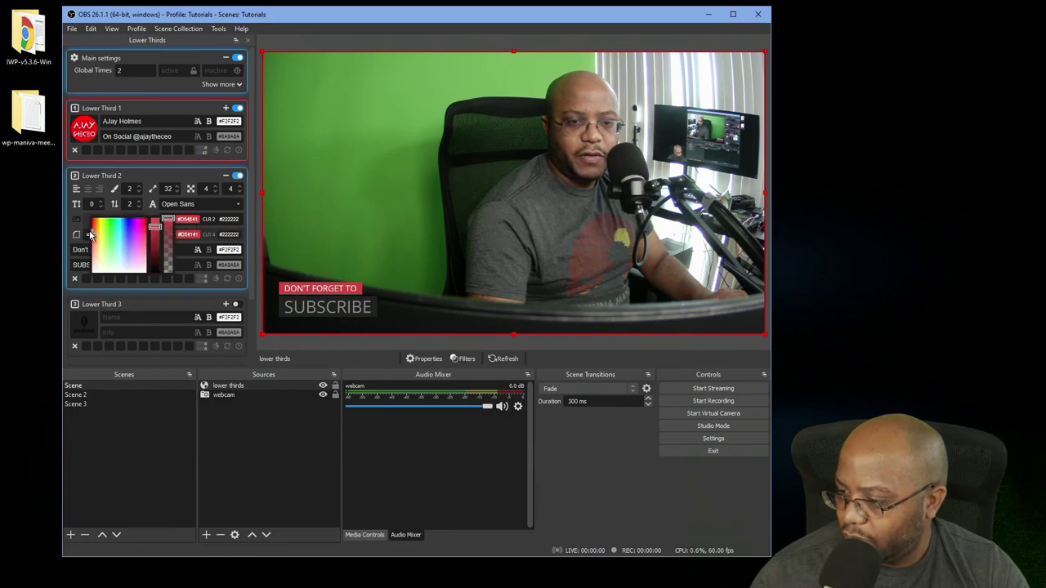
drag(92, 233, 92, 218)
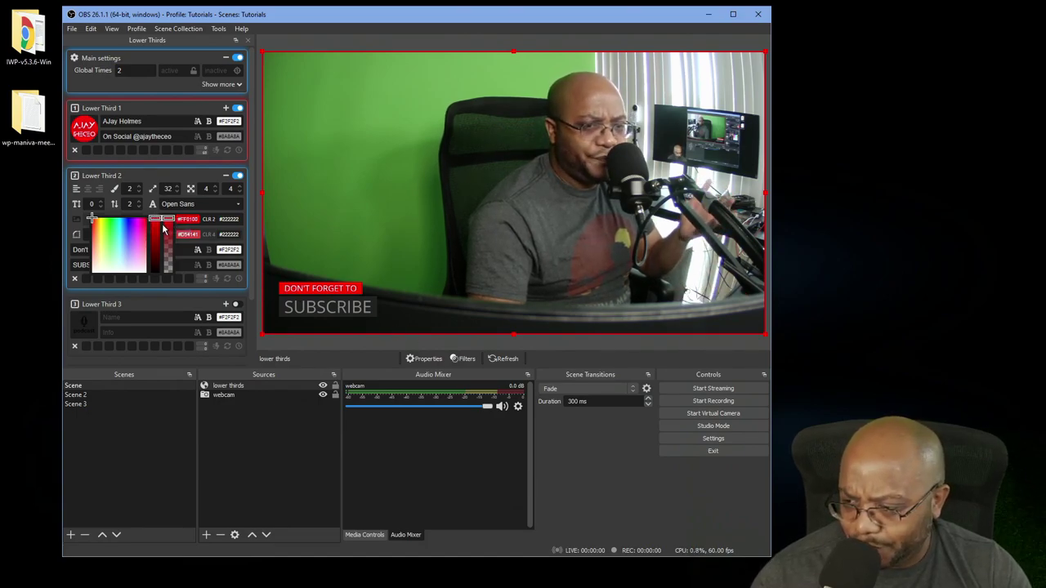
click(149, 182)
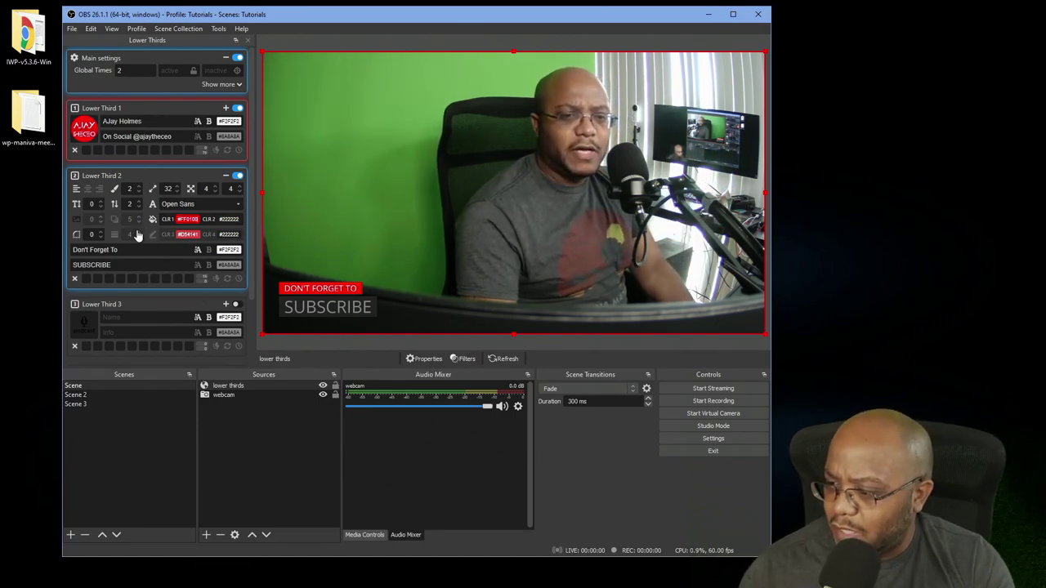
click(237, 177)
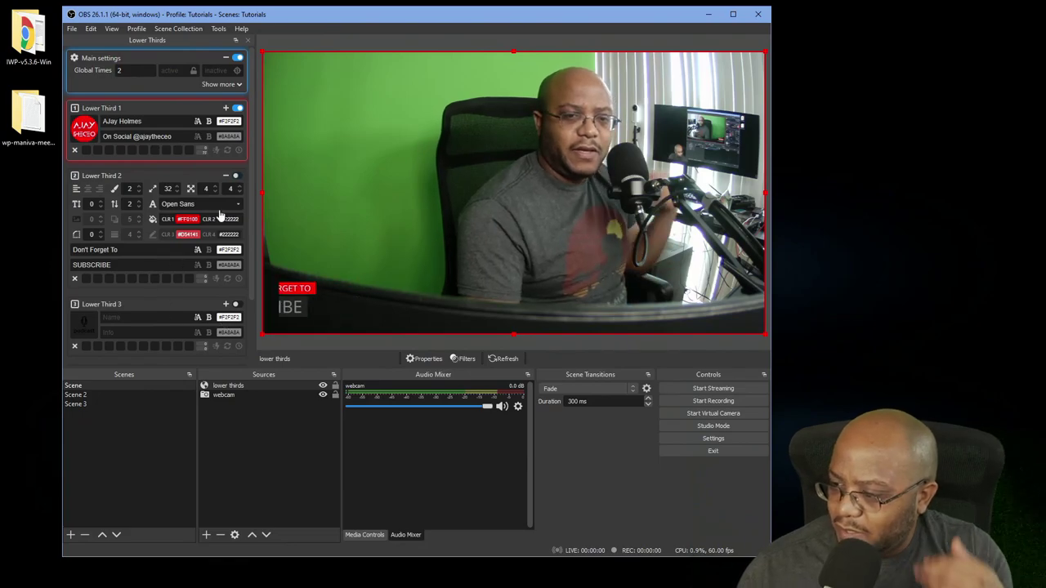
Collapse Lower Third 2, start Lower Third 4's title, and show only Lower Third 4
click(226, 176)
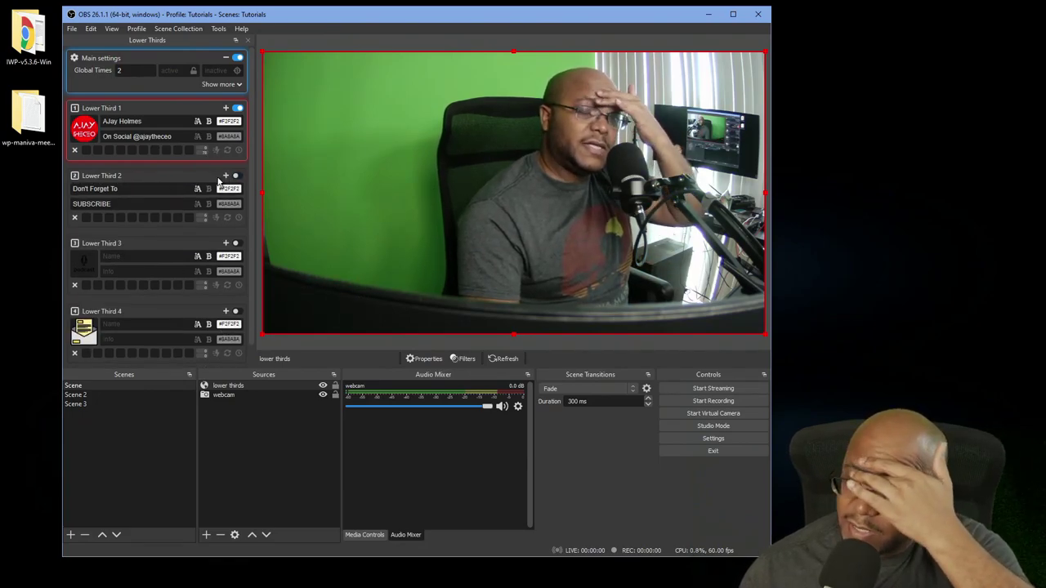
click(120, 323)
text(Submit Your Questions)
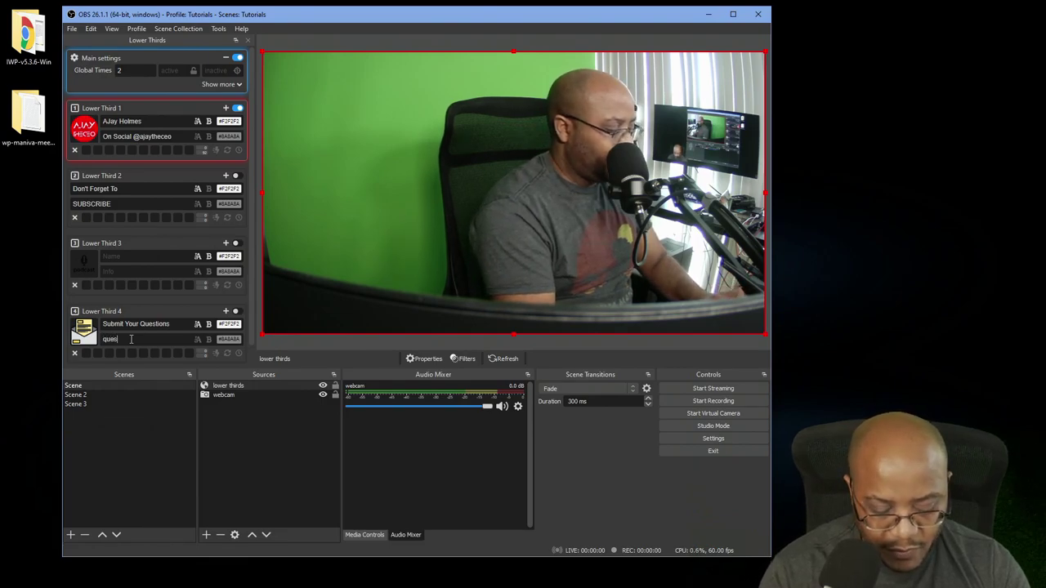
text(jayholme)
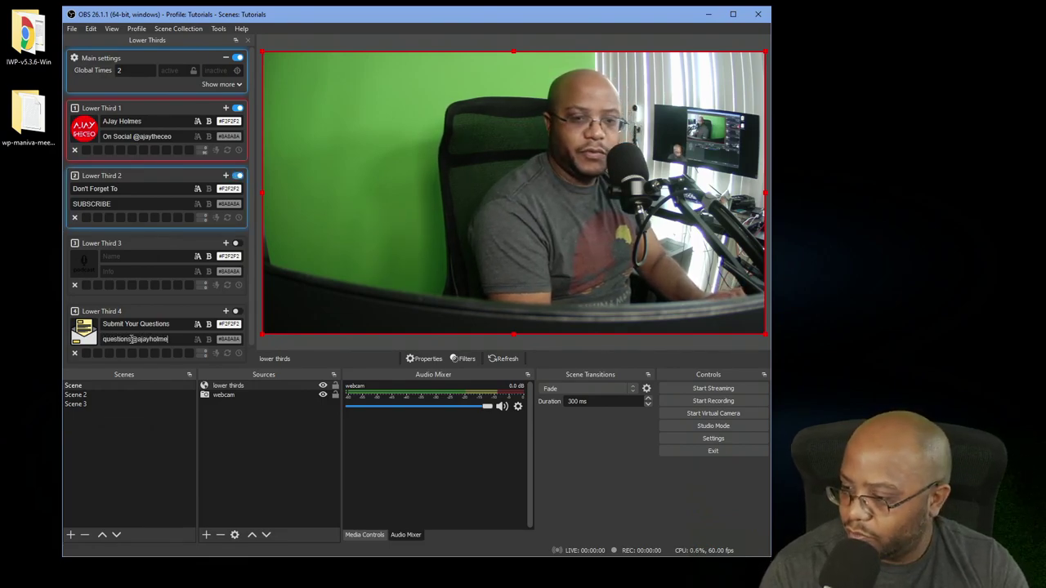
text(s.com)
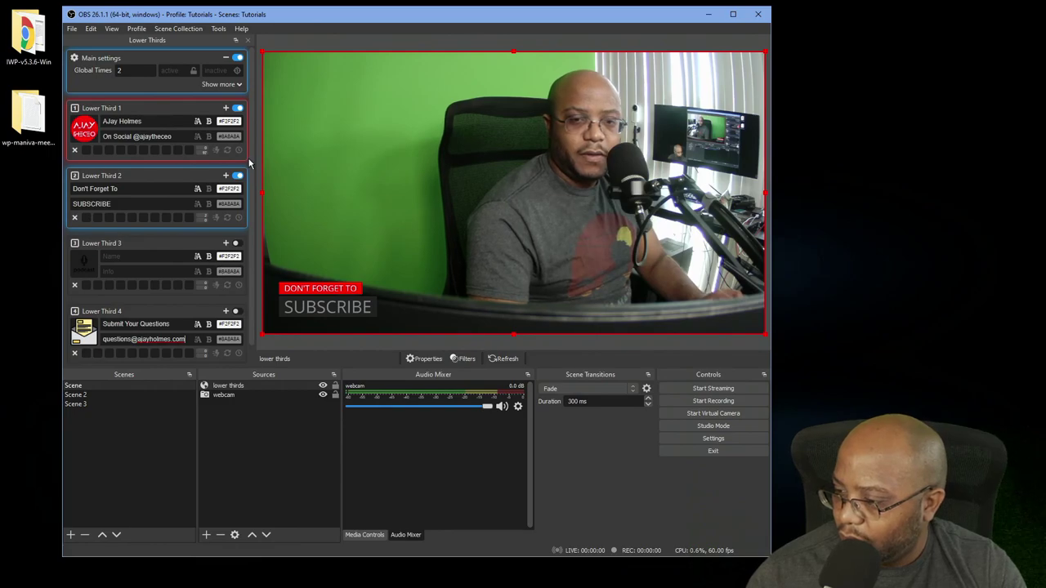
click(237, 176)
click(236, 108)
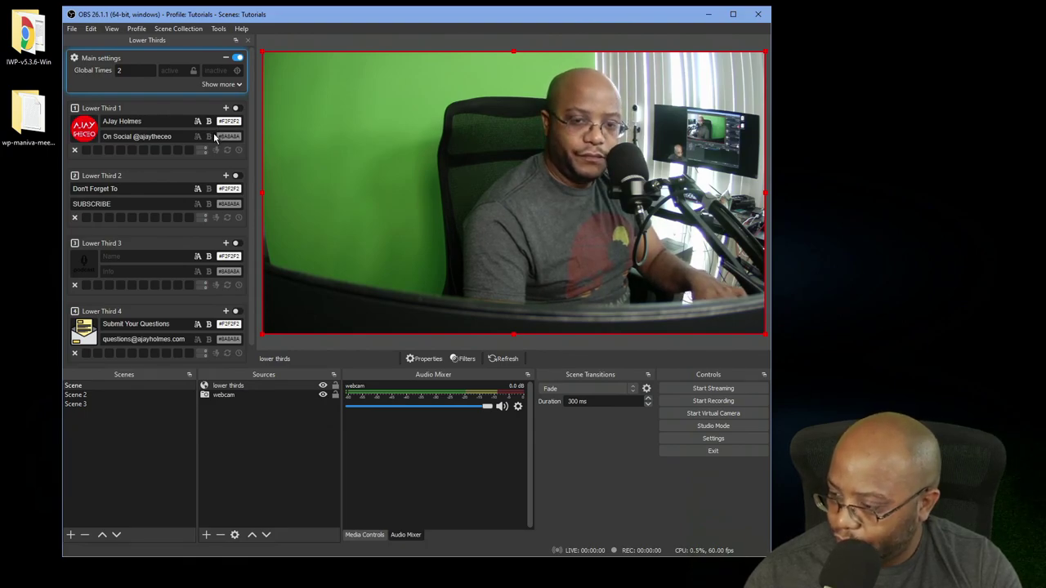
key(4)
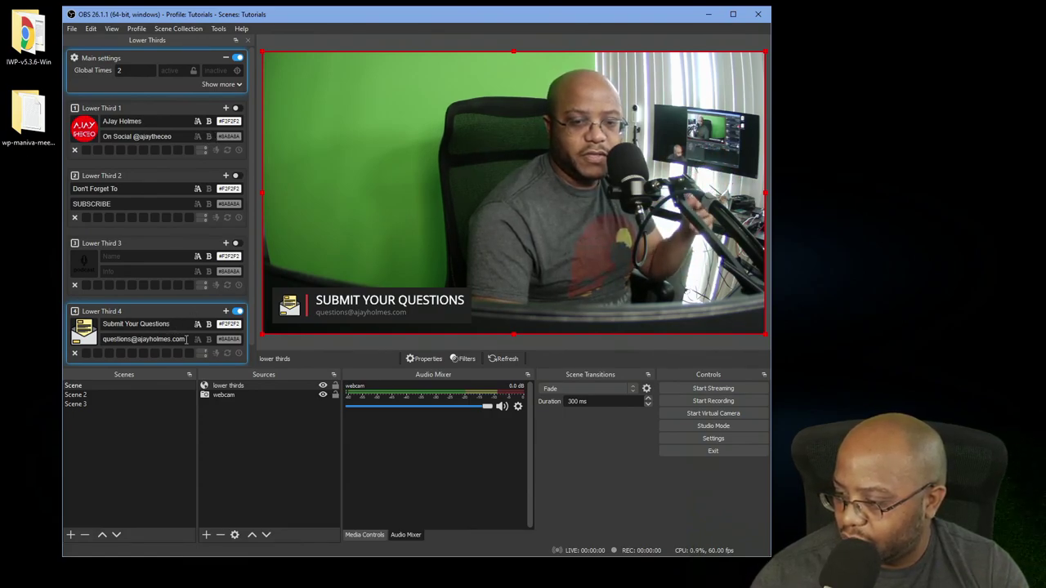
Set Lower Third 4's title to the contact e-mail and its info to 'Send Me Your Questions', then hide it
key(Tab)
key(ctrl+c)
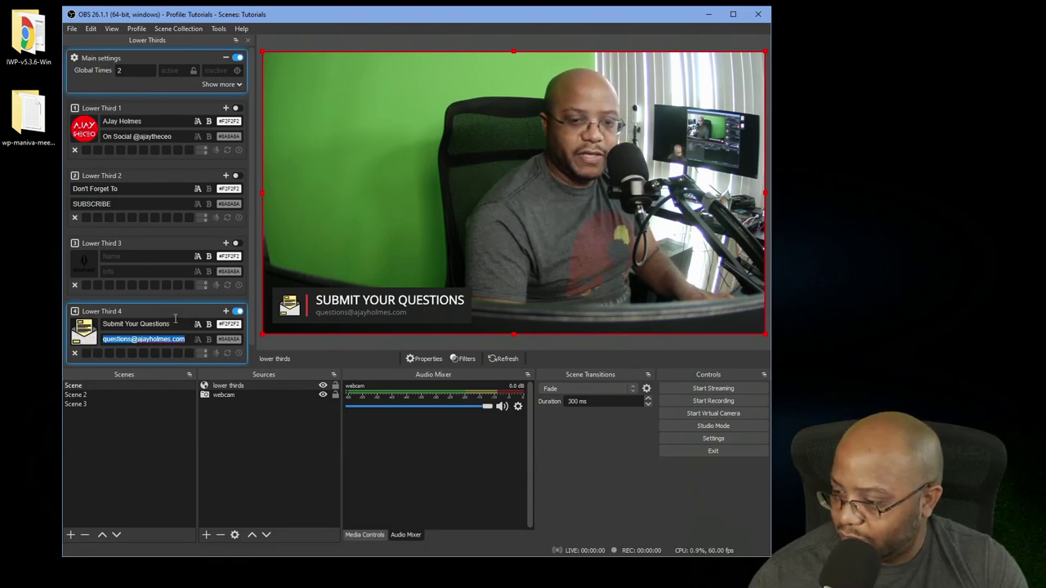
drag(174, 319, 126, 324)
key(ctrl+v)
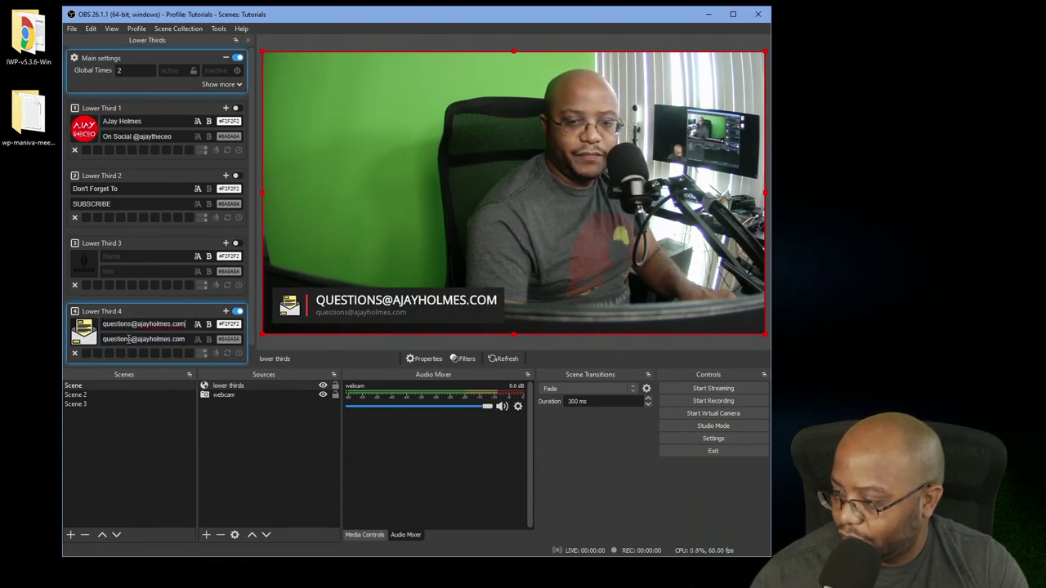
drag(186, 339, 100, 339)
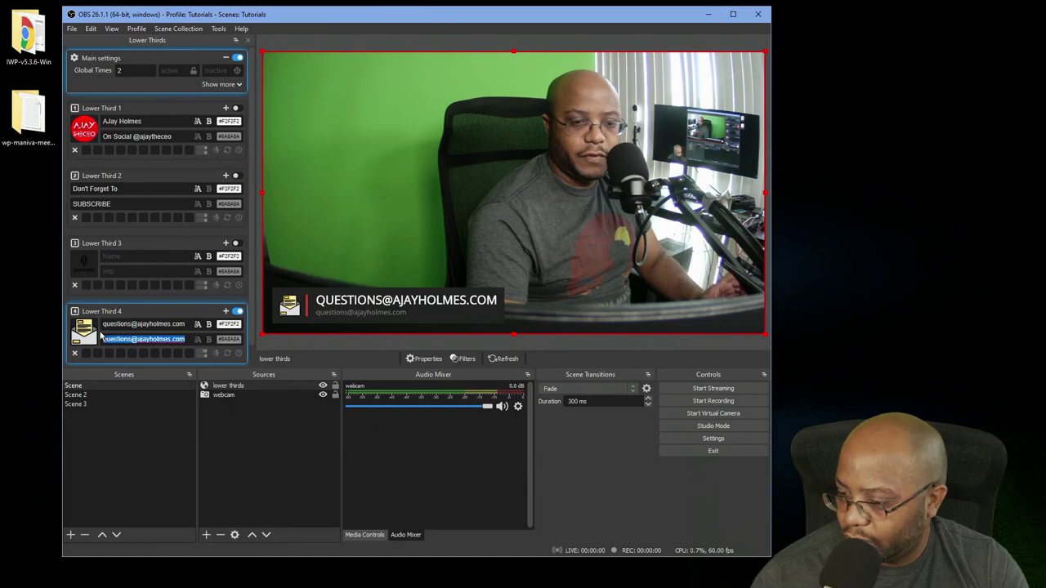
text(Submi)
key(ctrl+a)
text(Send Me Your Questions)
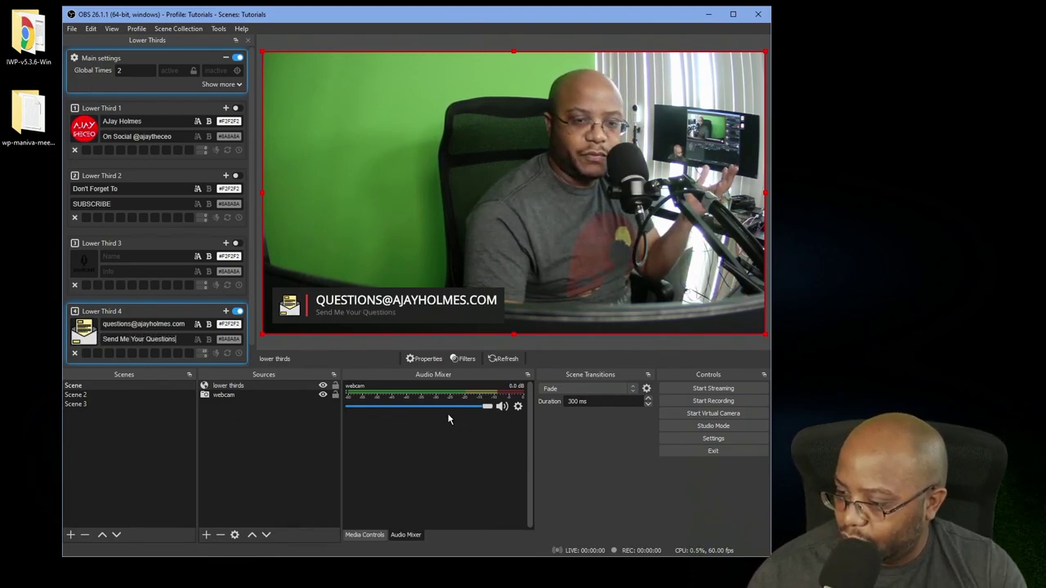
key(alt+4)
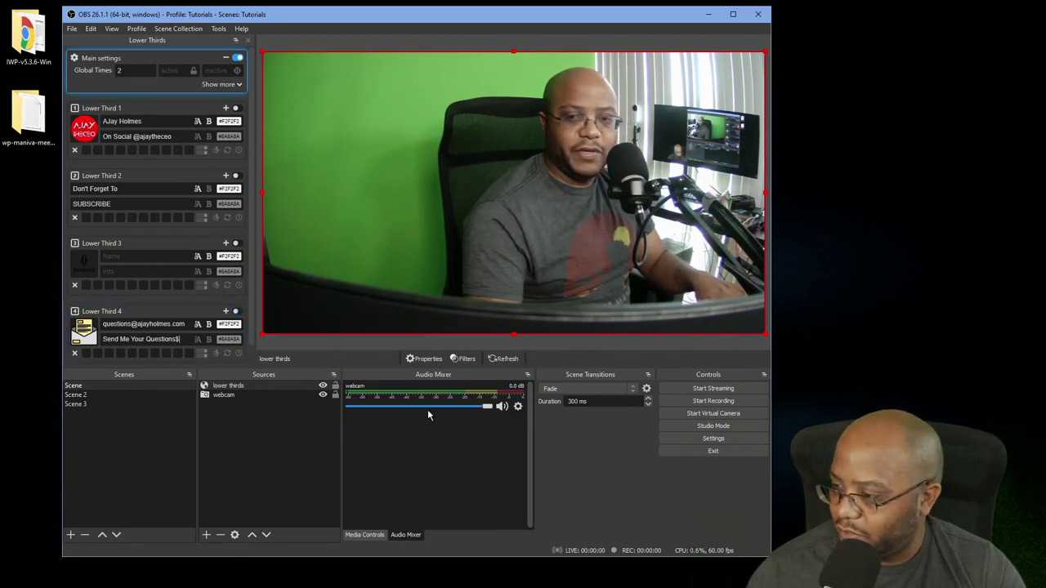
Show Lower Thirds 1, 2 and 4 with Alt+1, Alt+2 and Alt+4, then hide all three
key(alt+1)
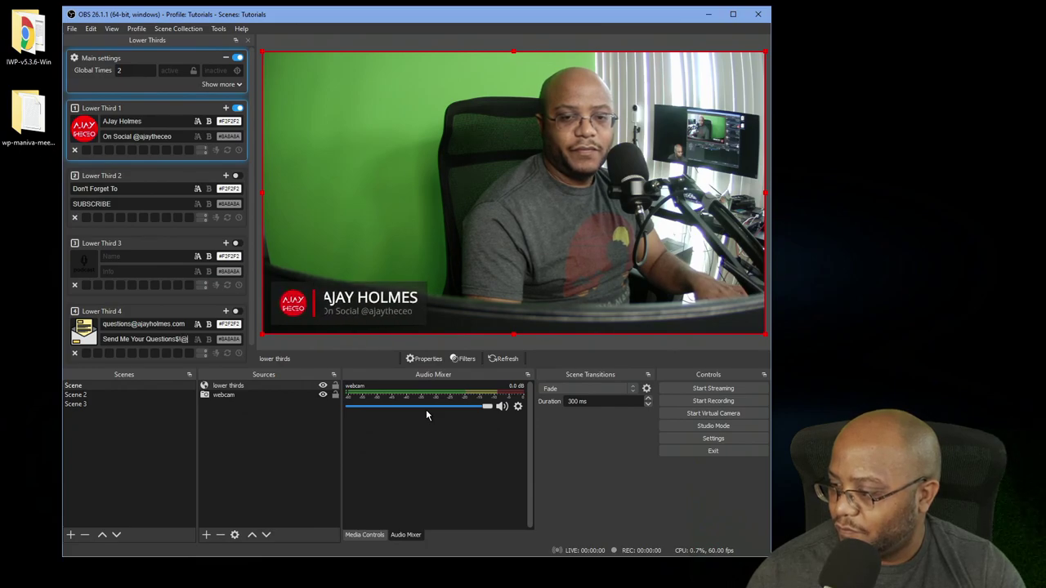
key(alt+2)
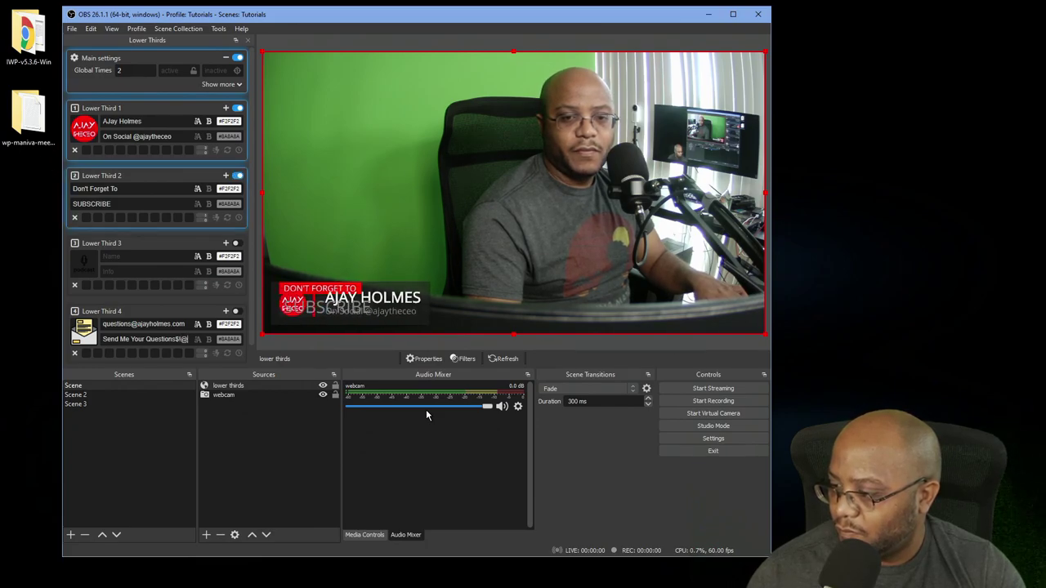
key(alt+4)
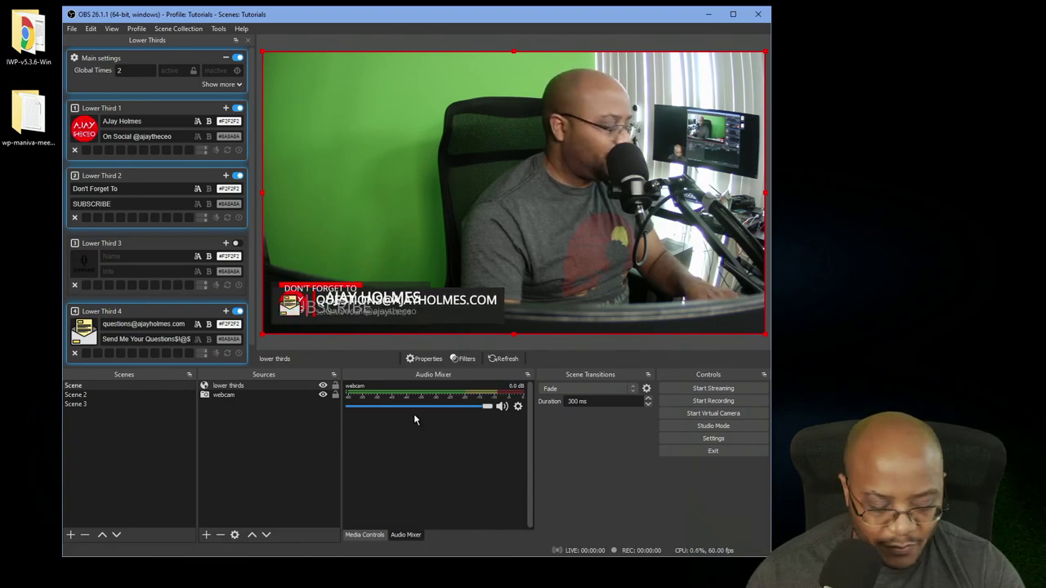
key(alt+4)
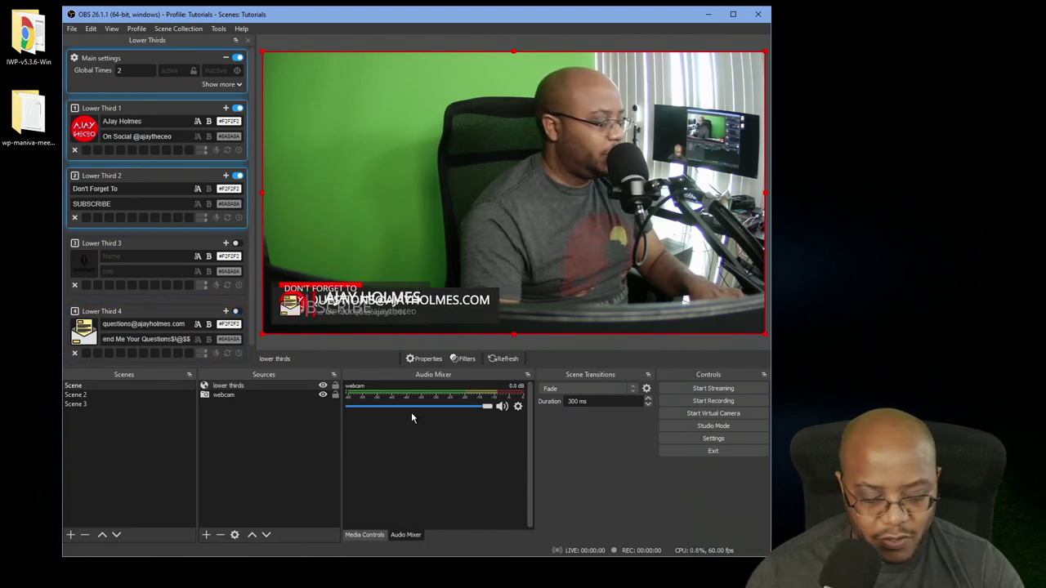
key(alt+1)
key(alt+2)
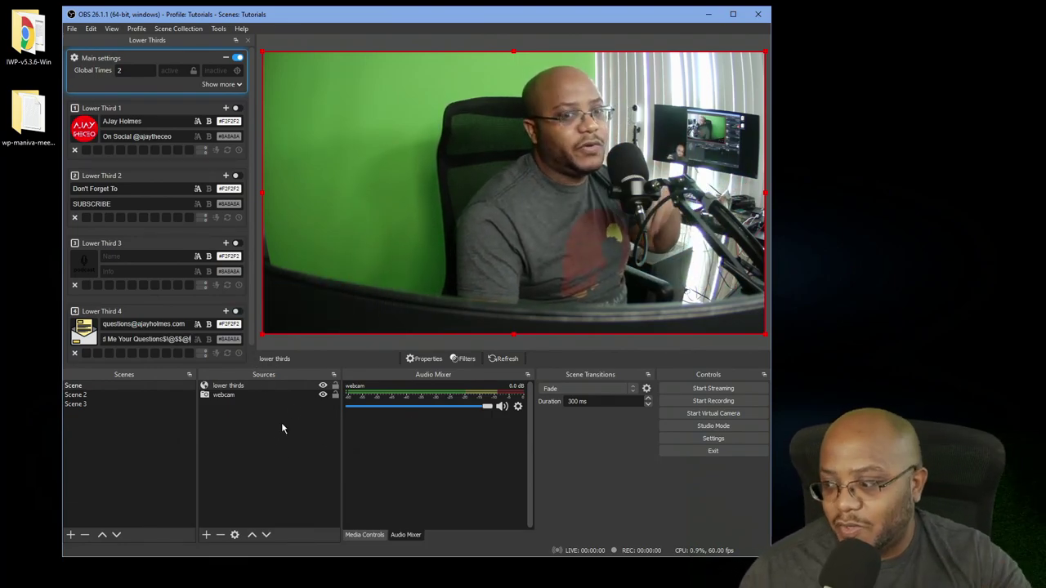
click(237, 388)
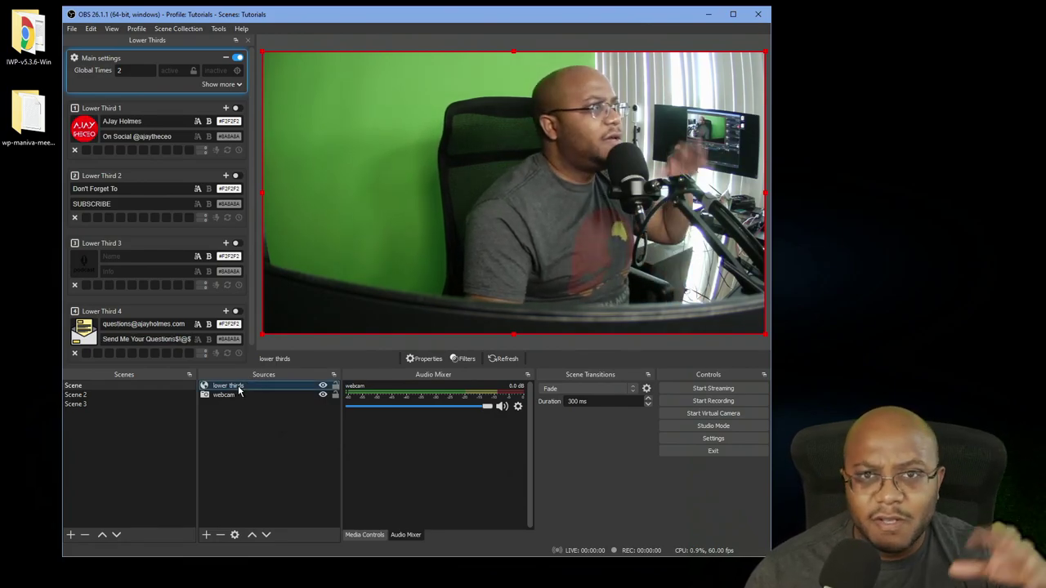